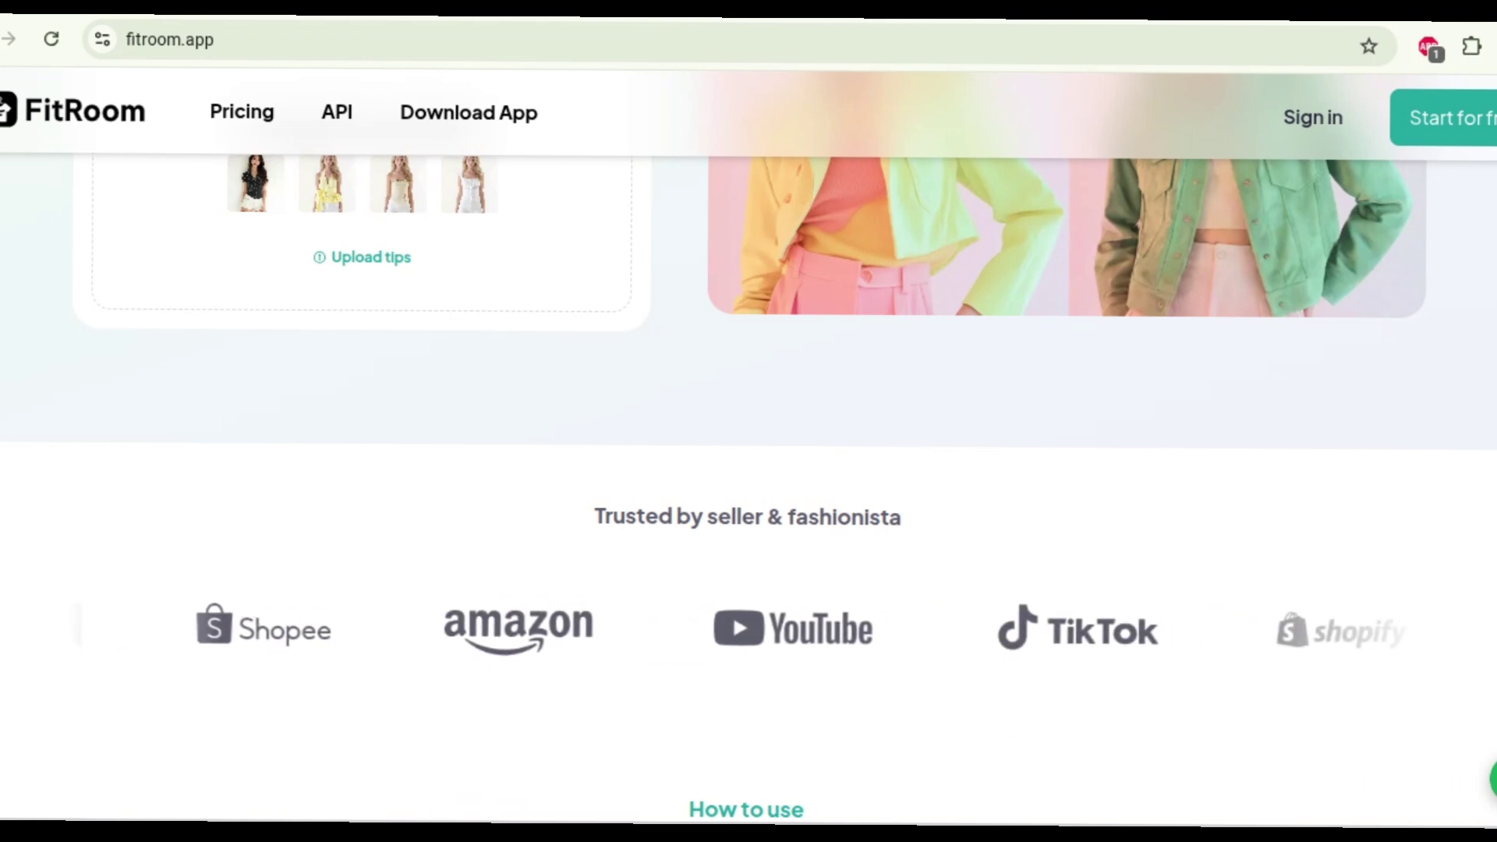
- Sign up for free with a Google account and browse the FitRoom PRO pricing plans
{"action": "scroll", "coordinate": [1177, 362], "scroll_direction": "up", "scroll_amount": 8}
{"action": "scroll", "coordinate": [1177, 362], "scroll_direction": "down", "scroll_amount": 4}
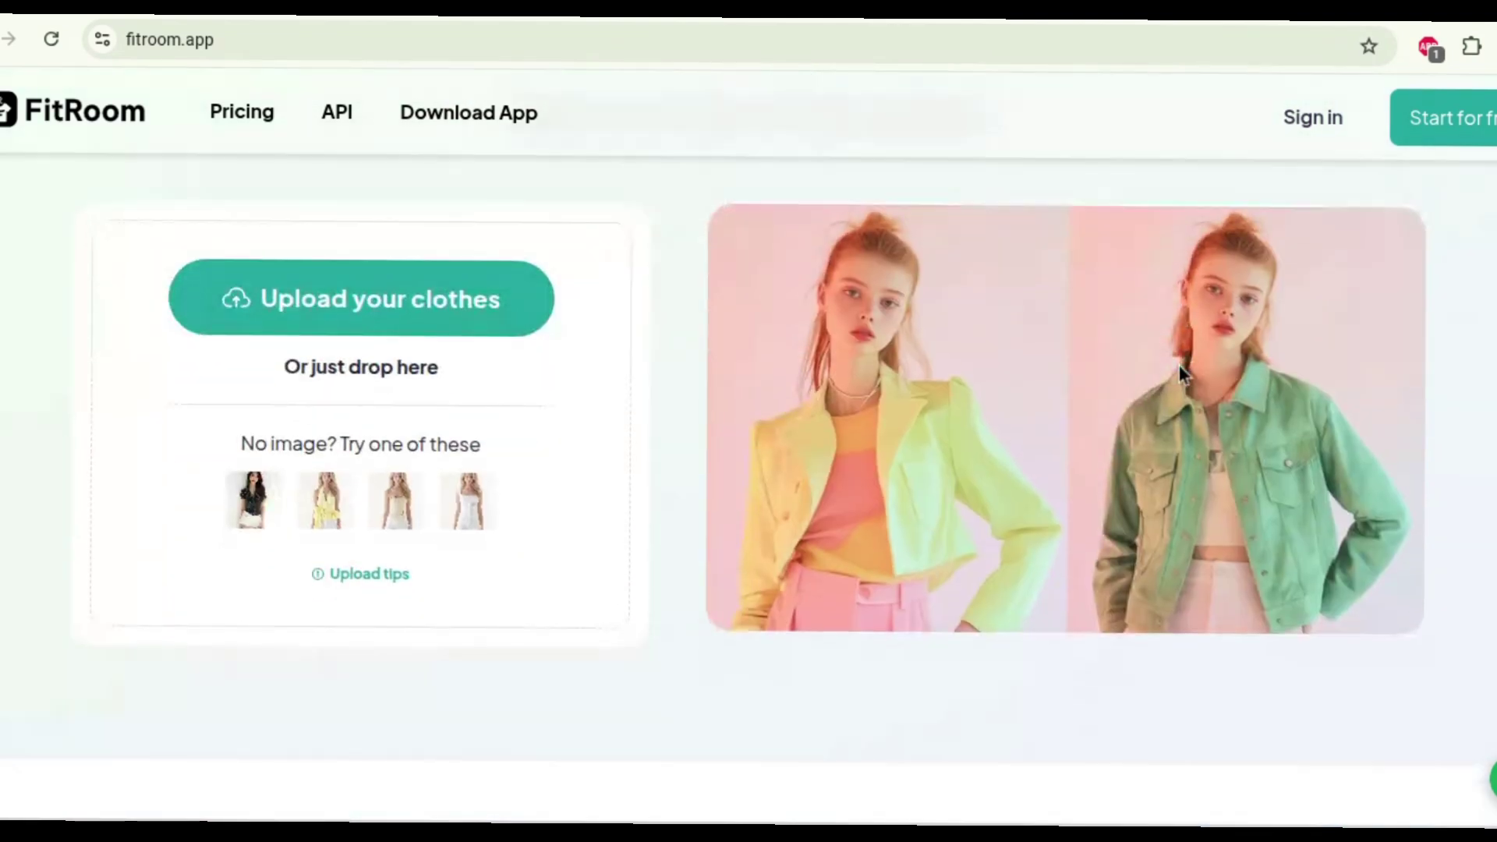
{"action": "scroll", "coordinate": [1179, 367], "scroll_direction": "up", "scroll_amount": 4}
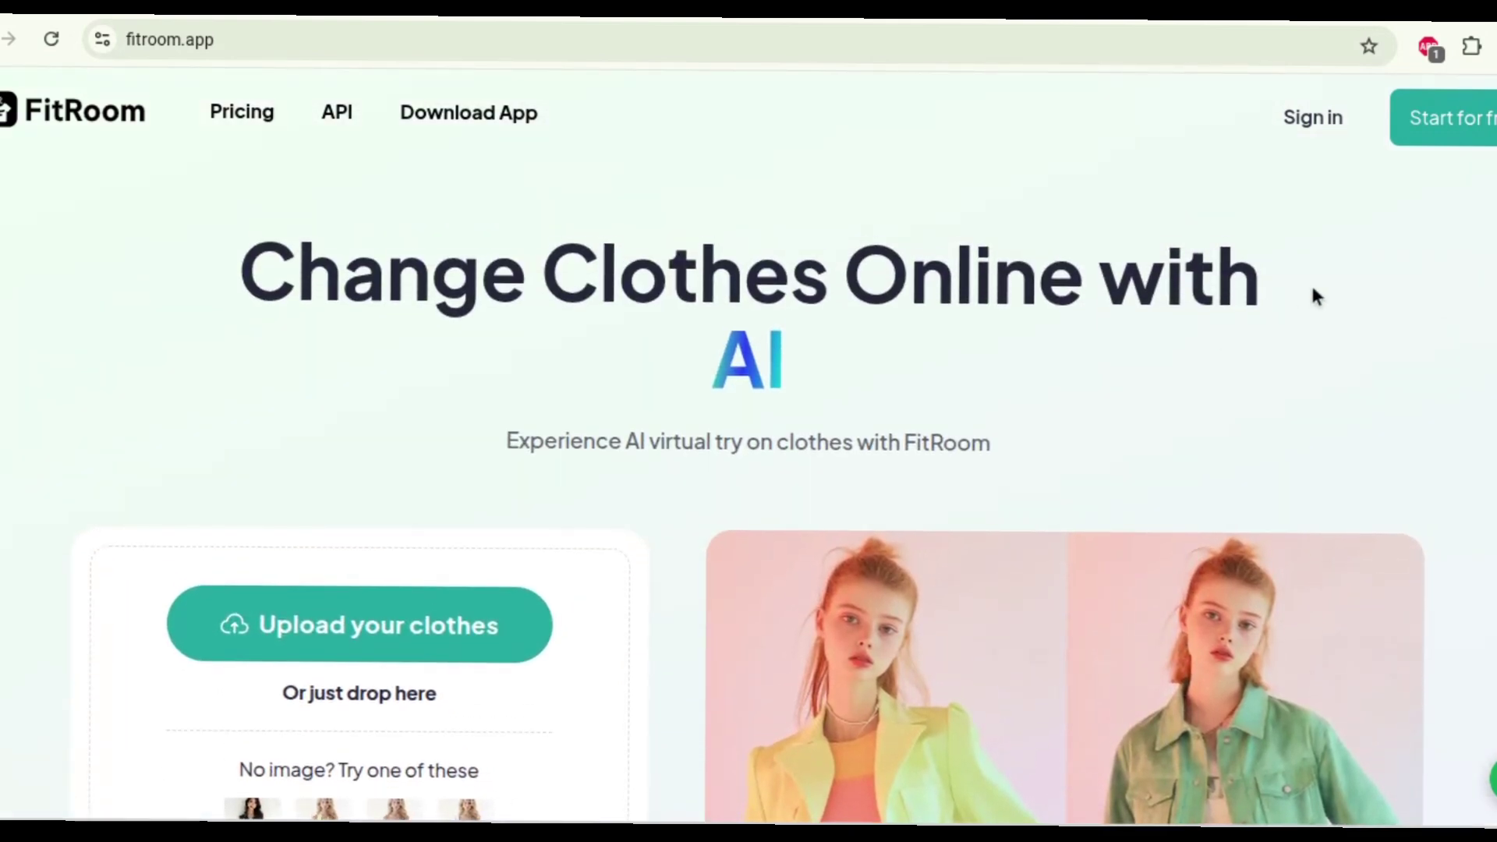
{"action": "left_click", "coordinate": [1469, 131]}
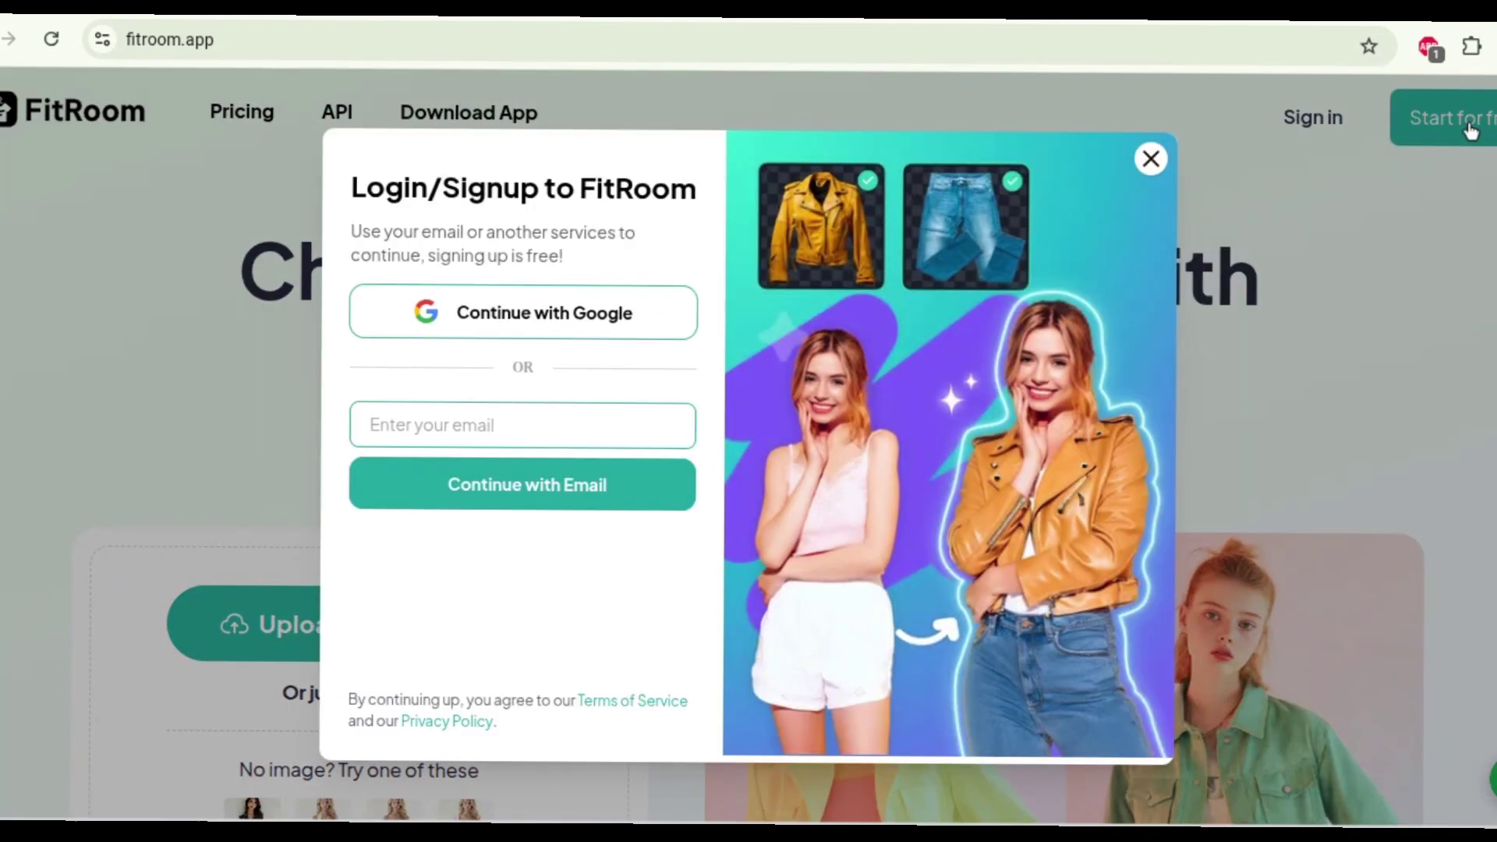
{"action": "left_click", "coordinate": [619, 314]}
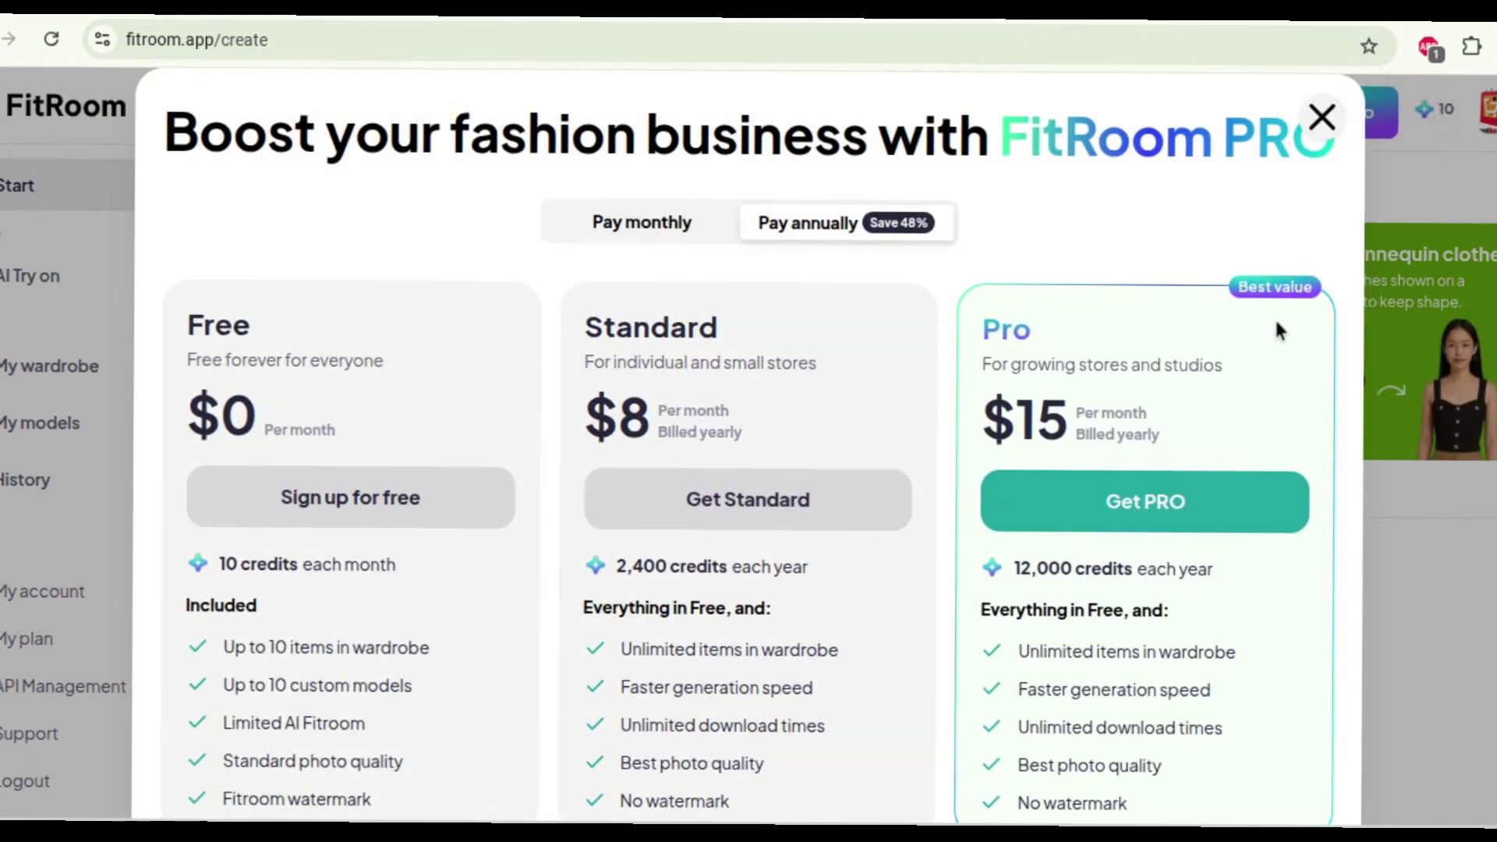
{"action": "scroll", "coordinate": [885, 741], "scroll_direction": "down", "scroll_amount": 3}
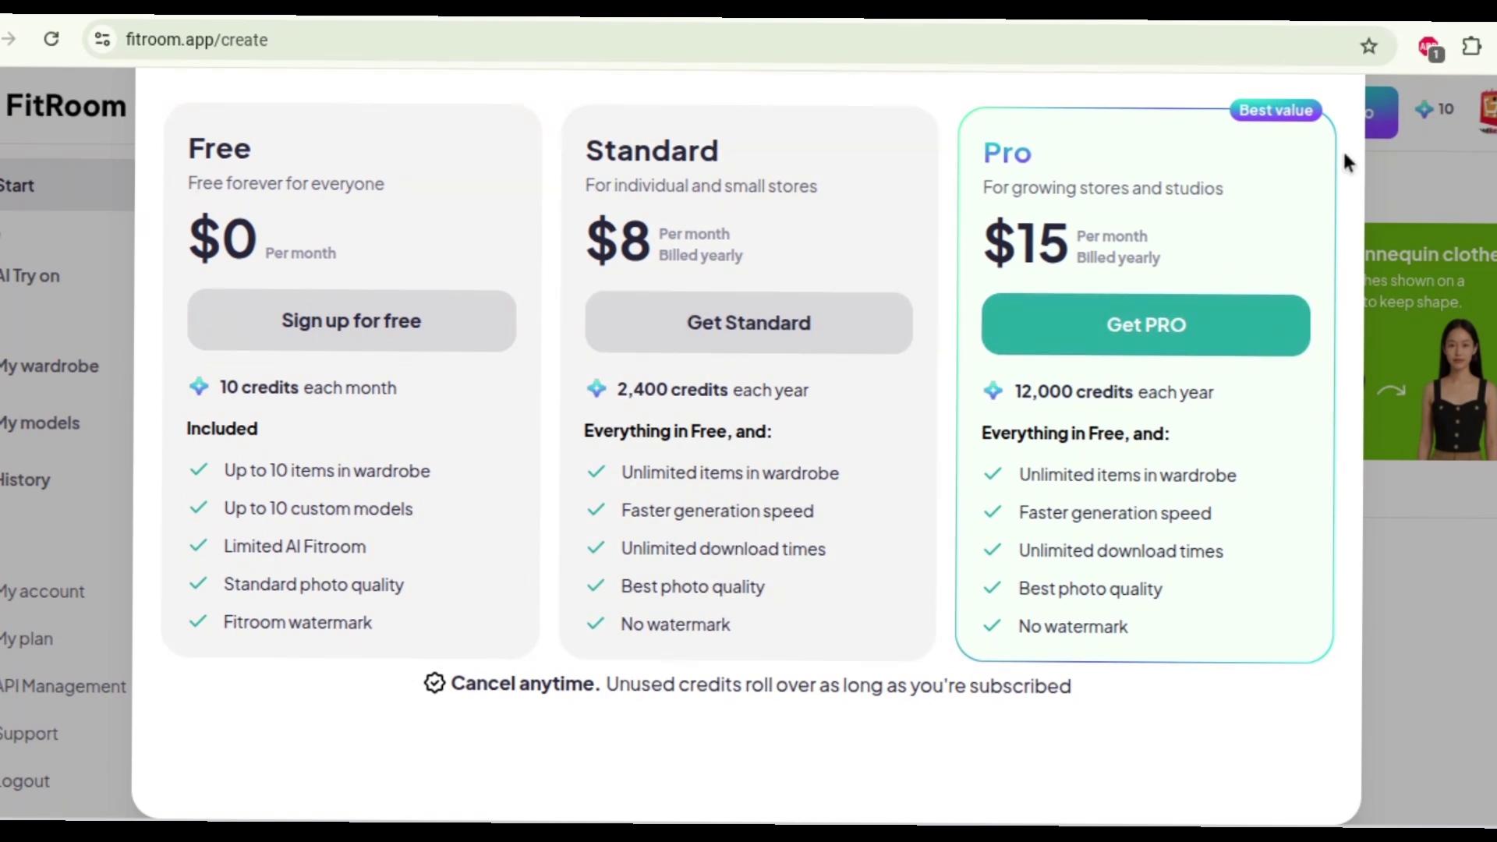
{"action": "scroll", "coordinate": [1309, 156], "scroll_direction": "up", "scroll_amount": 3}
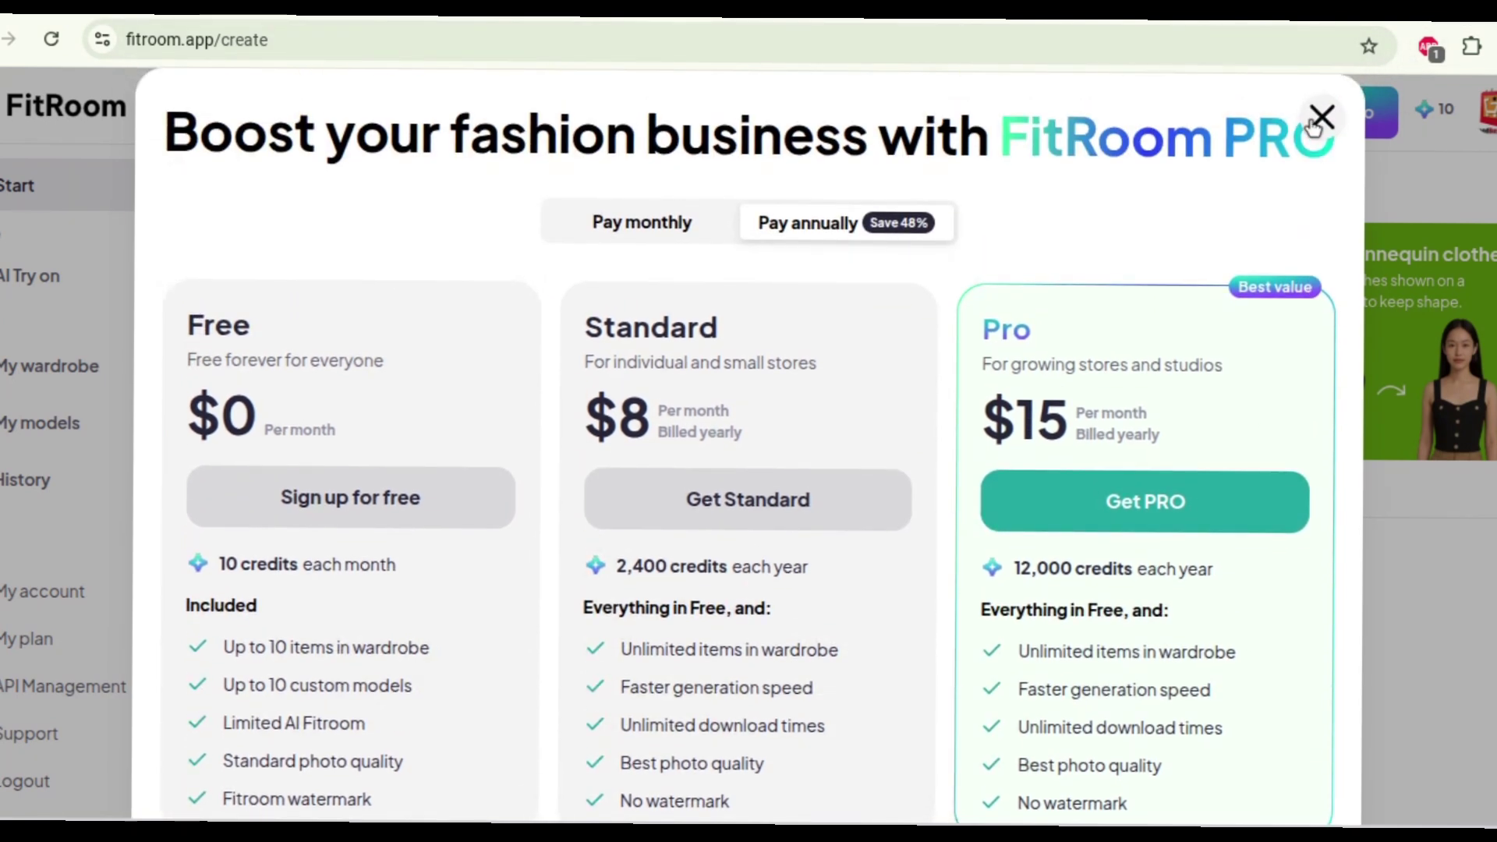
- Dismiss the FitRoom PRO pricing offer to reach the Start try on page
{"action": "left_click", "coordinate": [1320, 119]}
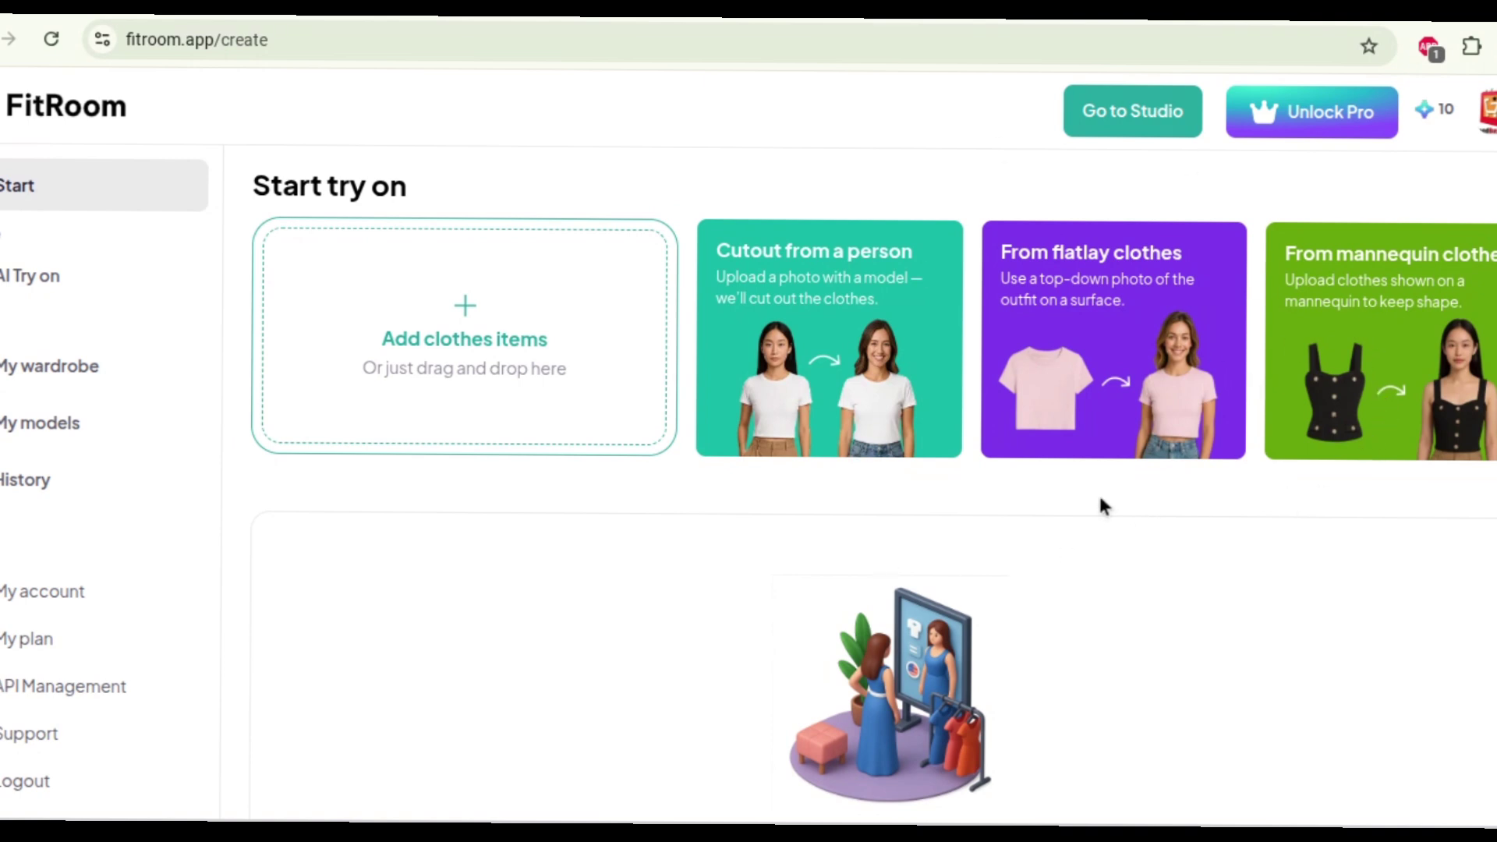
- Upload the MARLAHIBISCUS pink floral dress image from Downloads as the clothing item
{"action": "left_click", "coordinate": [1126, 384]}
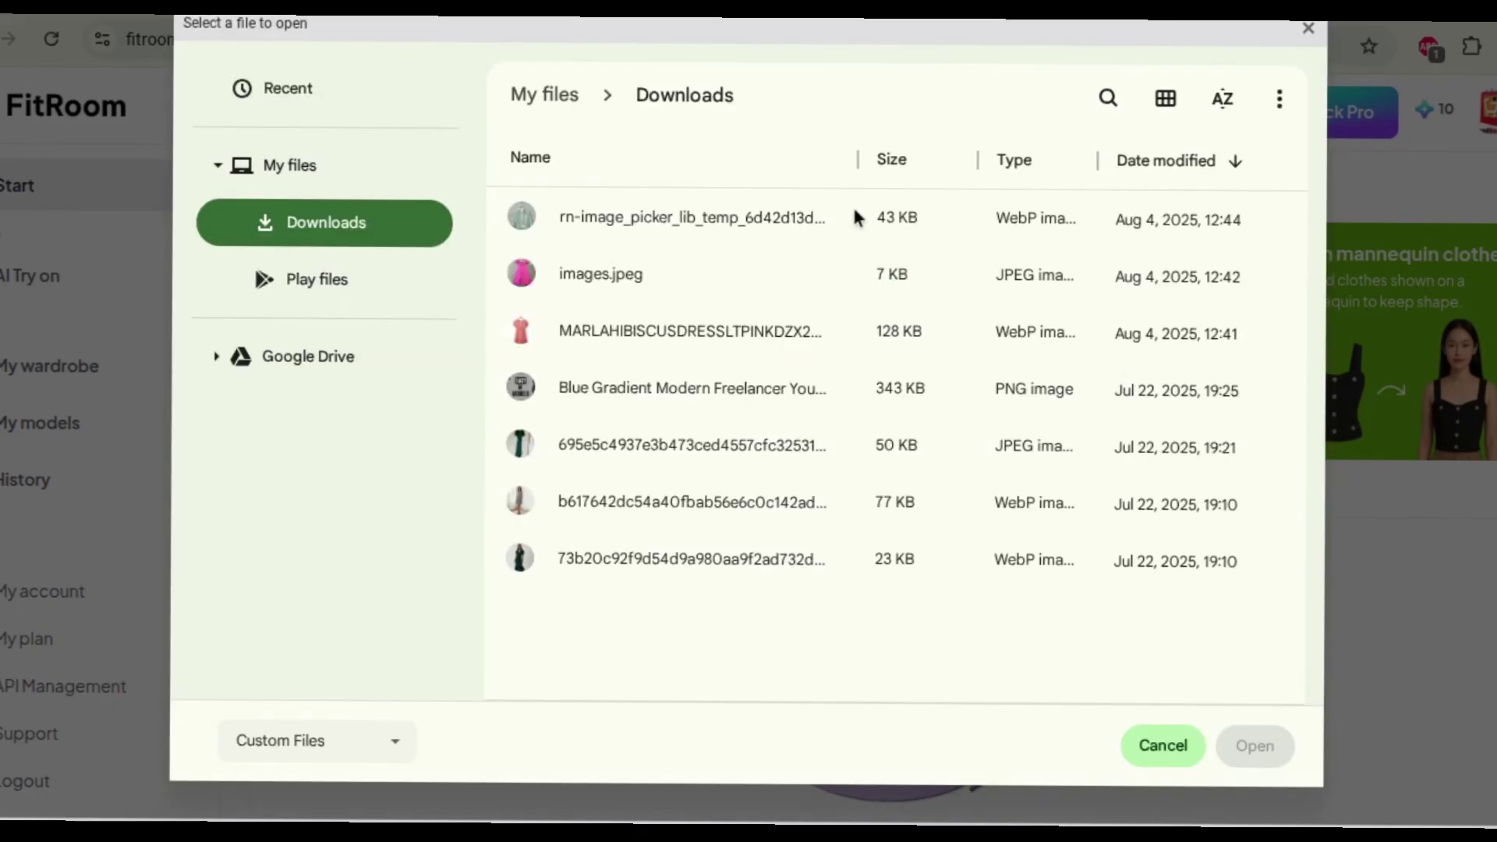
{"action": "left_click", "coordinate": [690, 330]}
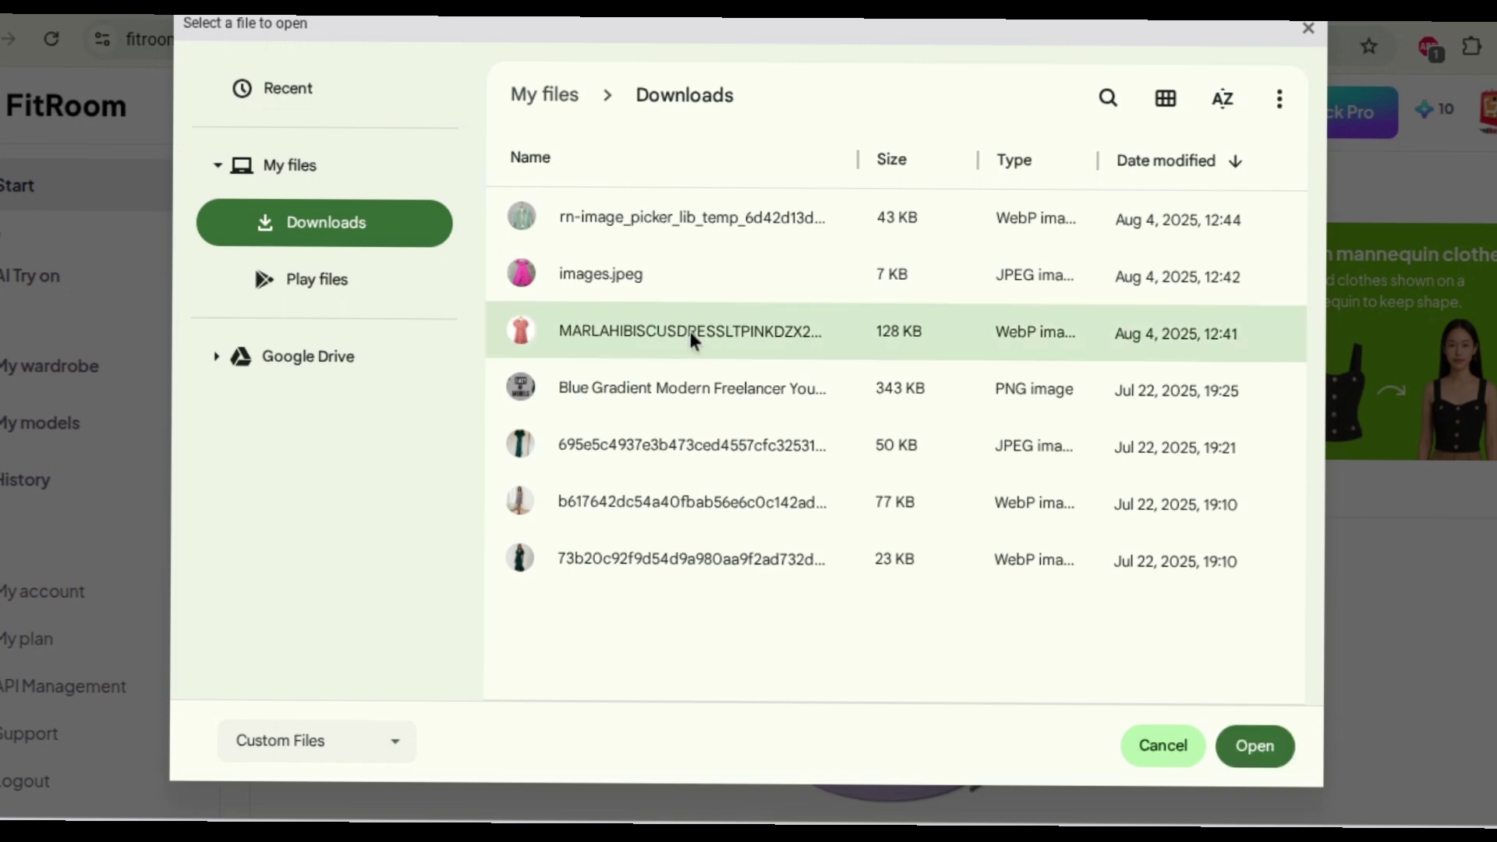
{"action": "left_click", "coordinate": [1268, 768]}
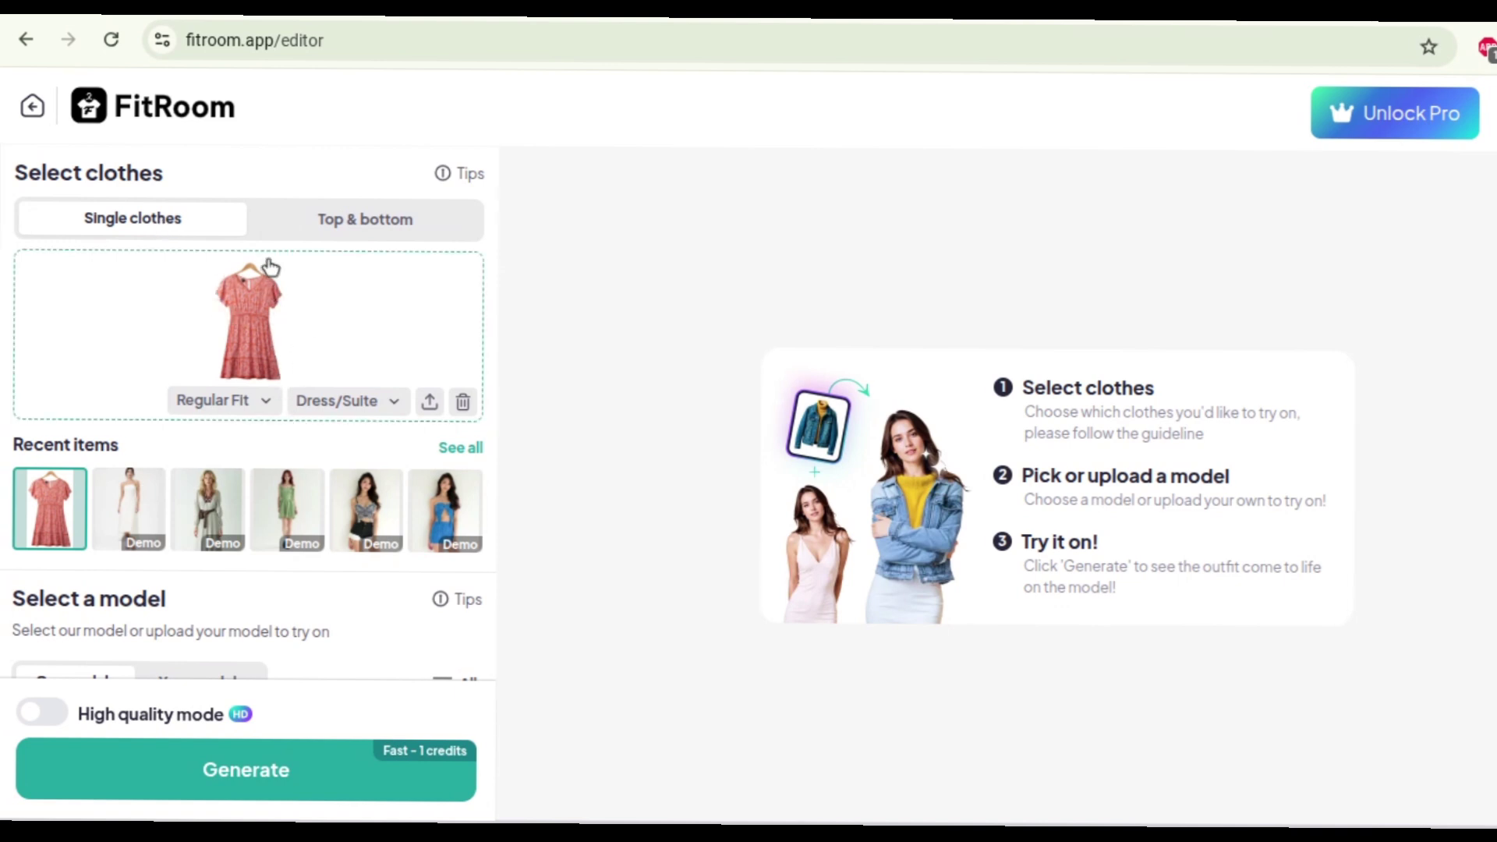
{"action": "left_click", "coordinate": [349, 232]}
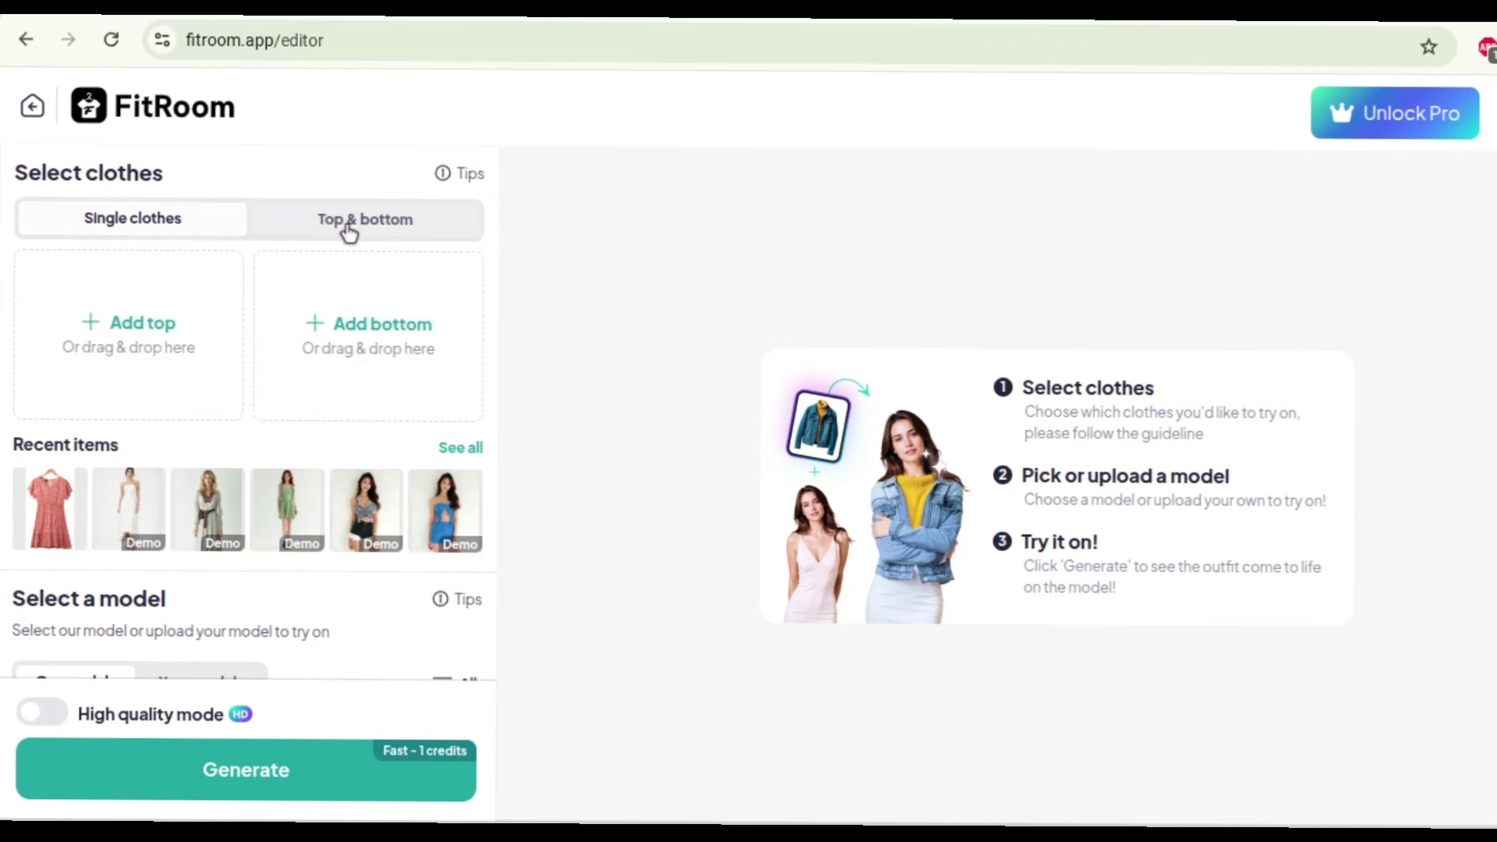
{"action": "left_click", "coordinate": [167, 228]}
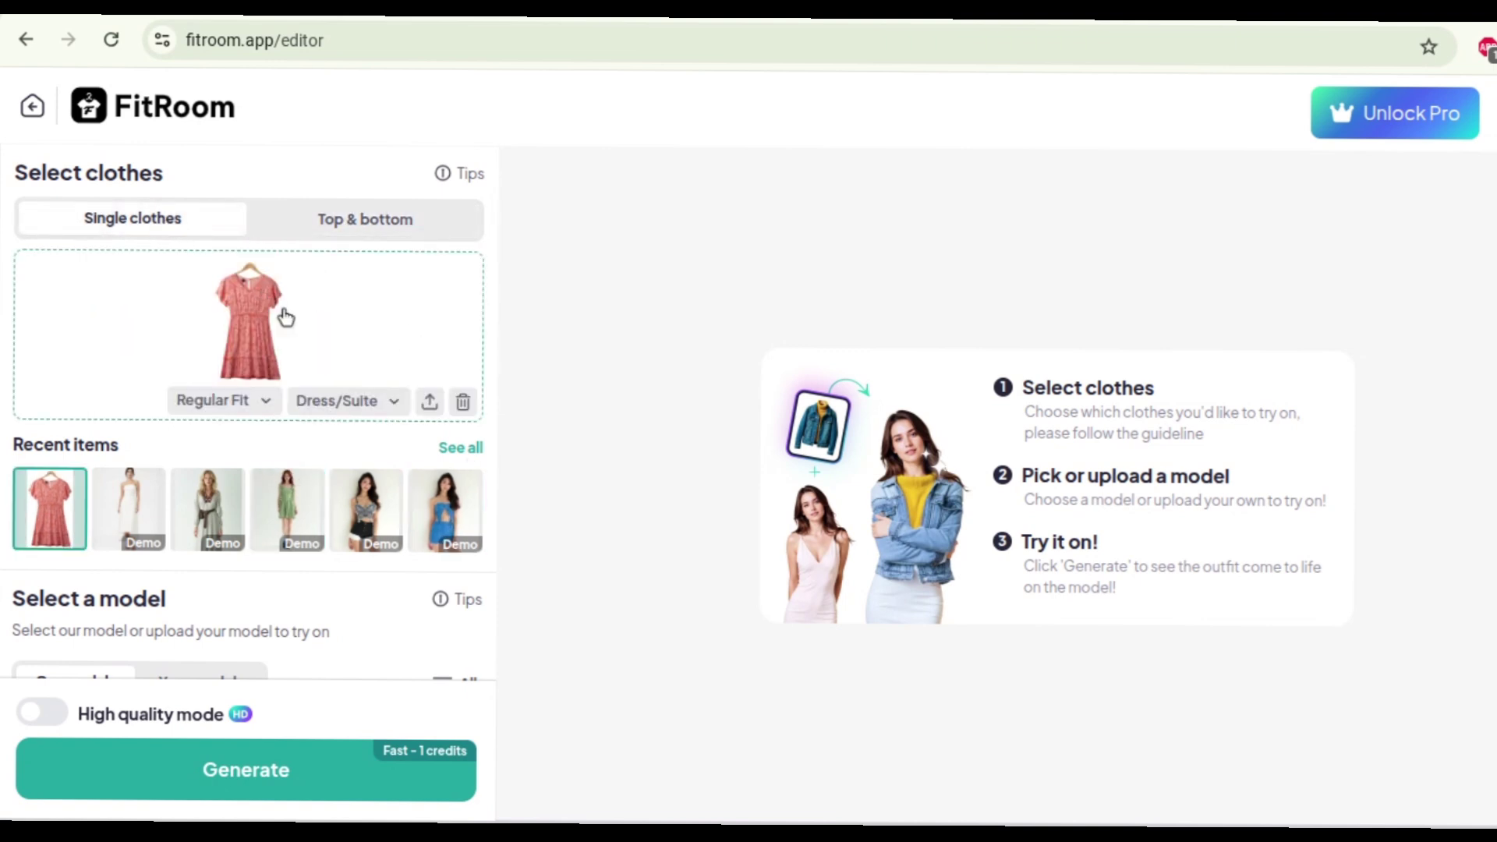
{"action": "left_click", "coordinate": [375, 405]}
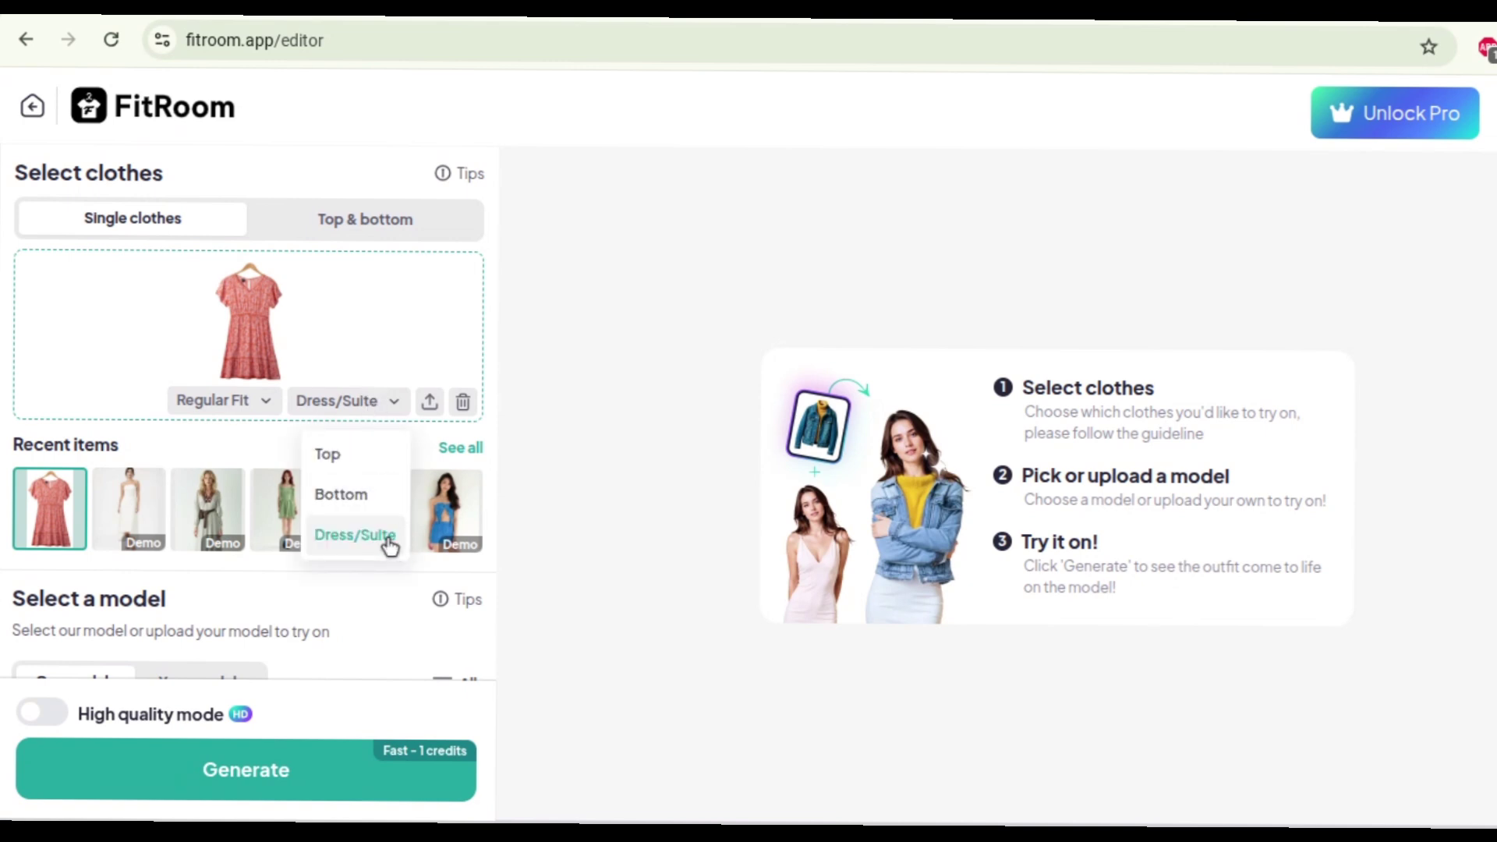
{"action": "left_click", "coordinate": [337, 307]}
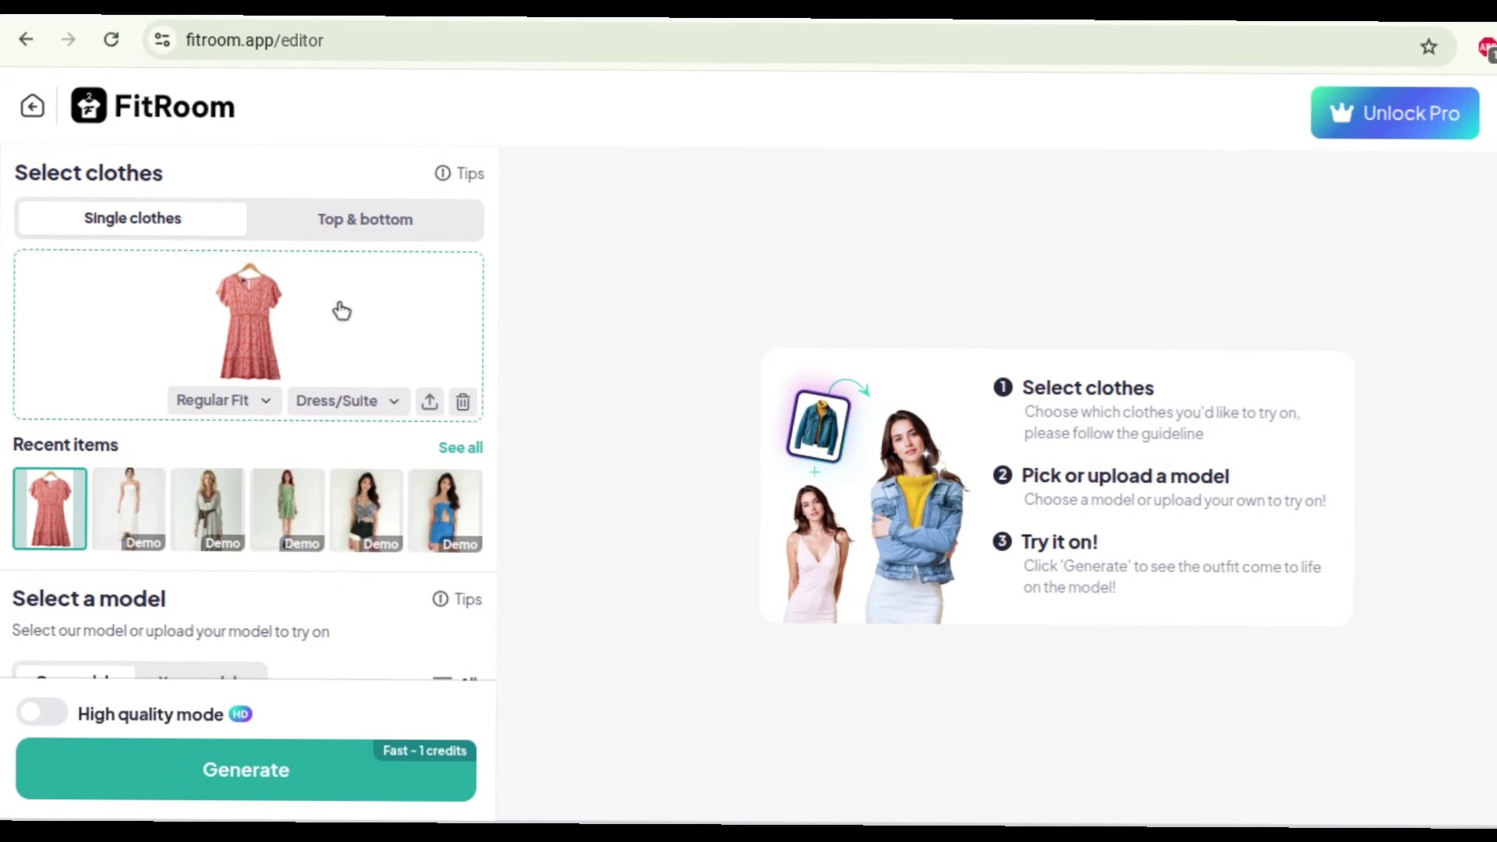
{"action": "left_click", "coordinate": [253, 406]}
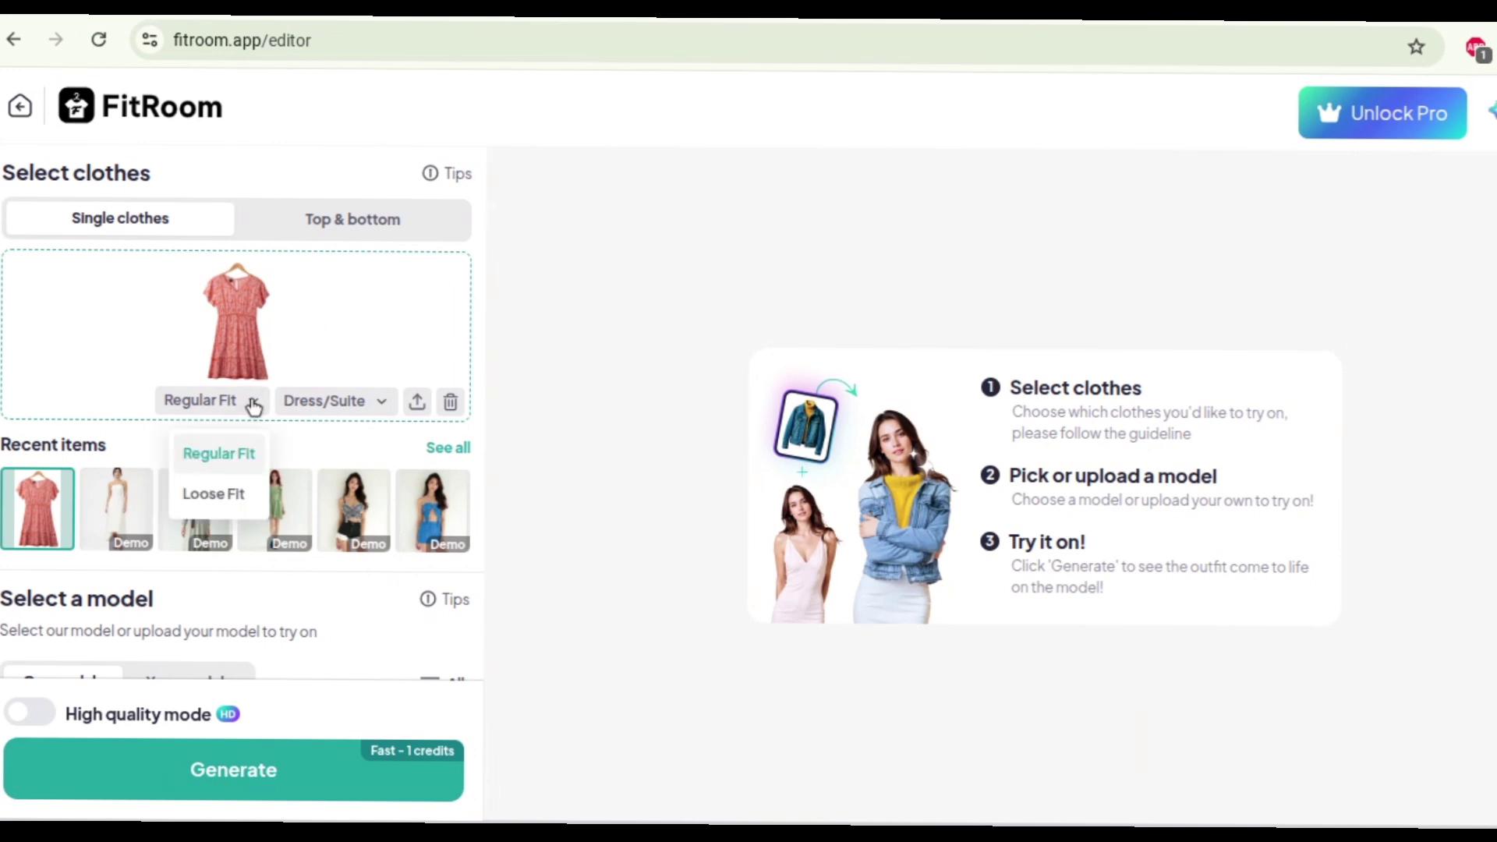
{"action": "left_click", "coordinate": [239, 451]}
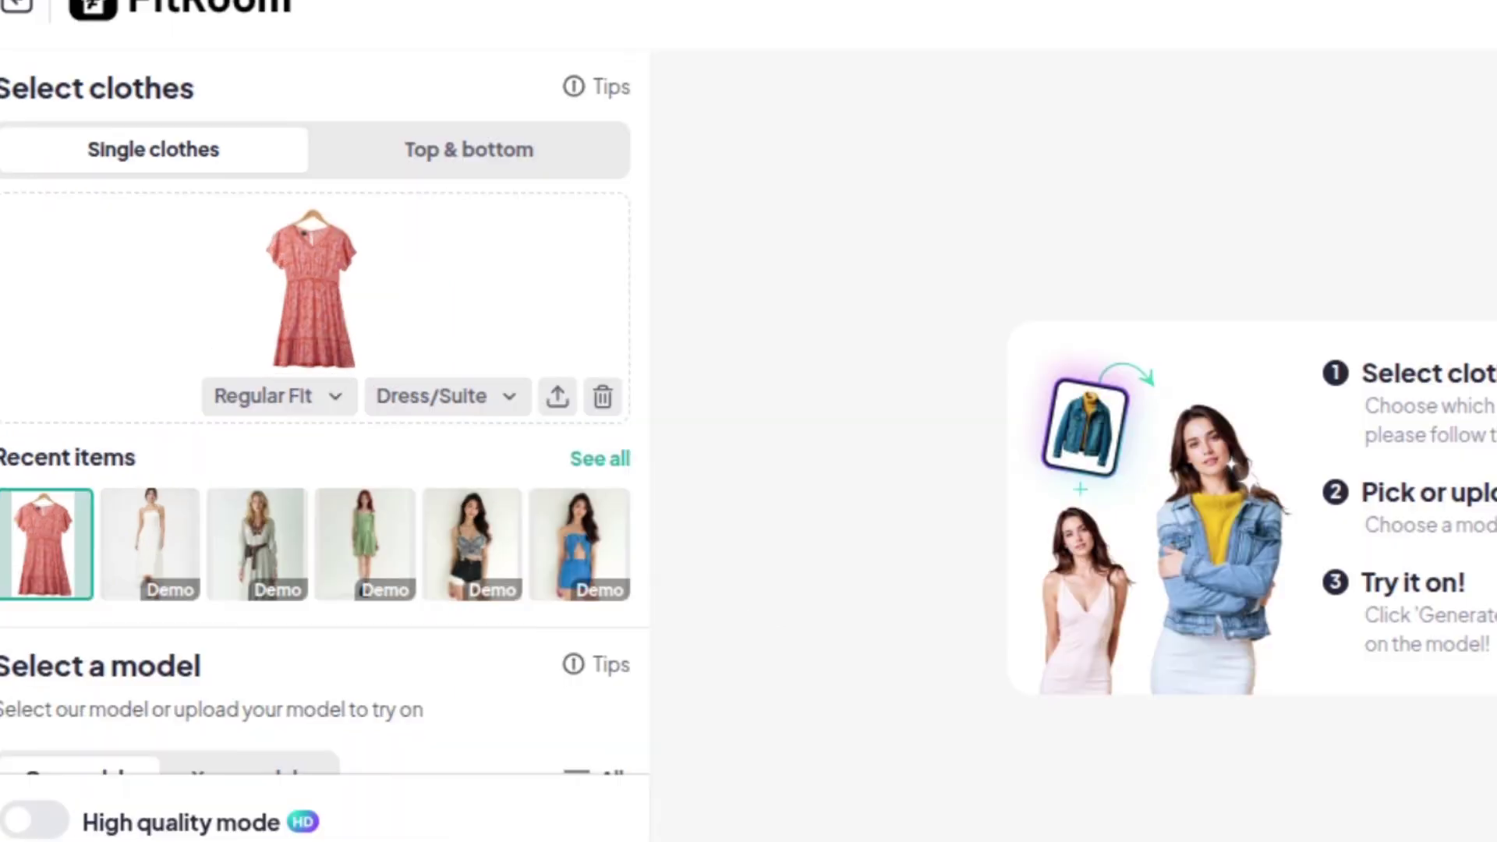
- Browse the model grid, checking the personally uploaded models before returning to the built-in collection
{"action": "scroll", "coordinate": [535, 618], "scroll_direction": "down", "scroll_amount": 4}
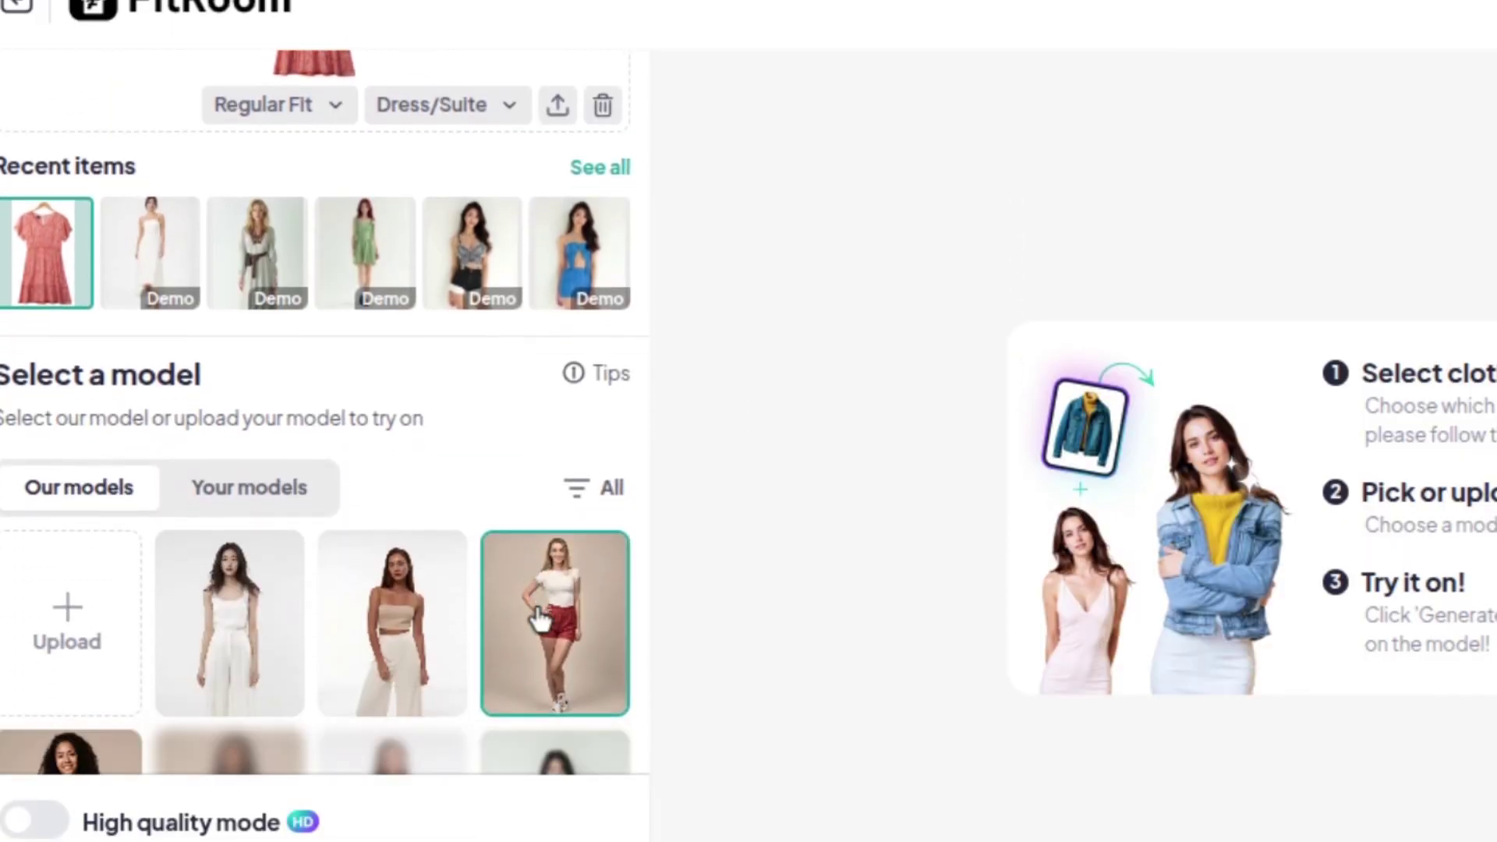
{"action": "scroll", "coordinate": [537, 619], "scroll_direction": "down", "scroll_amount": 4}
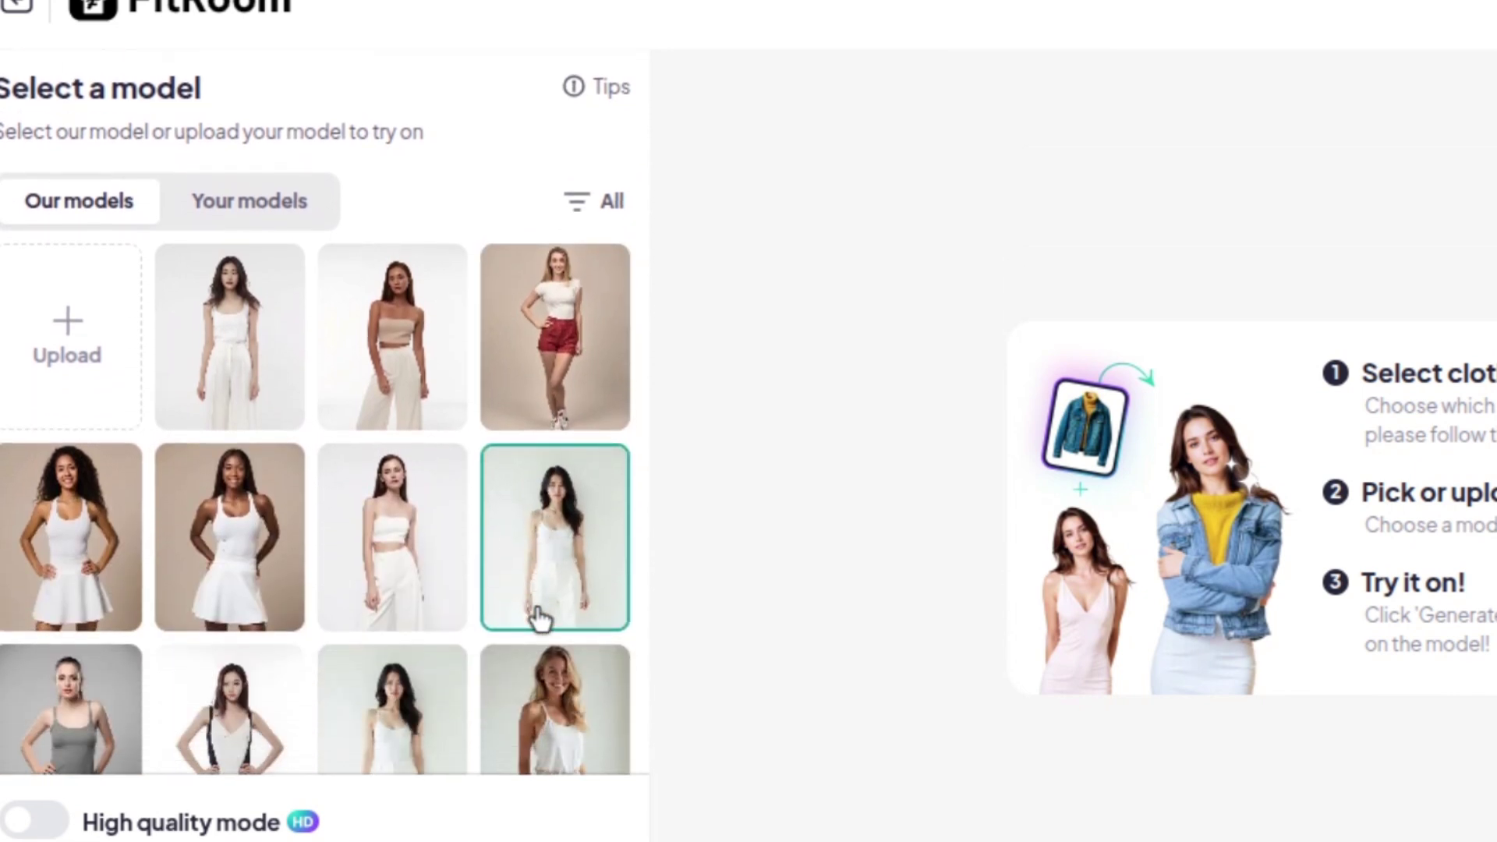
{"action": "scroll", "coordinate": [538, 618], "scroll_direction": "down", "scroll_amount": 12}
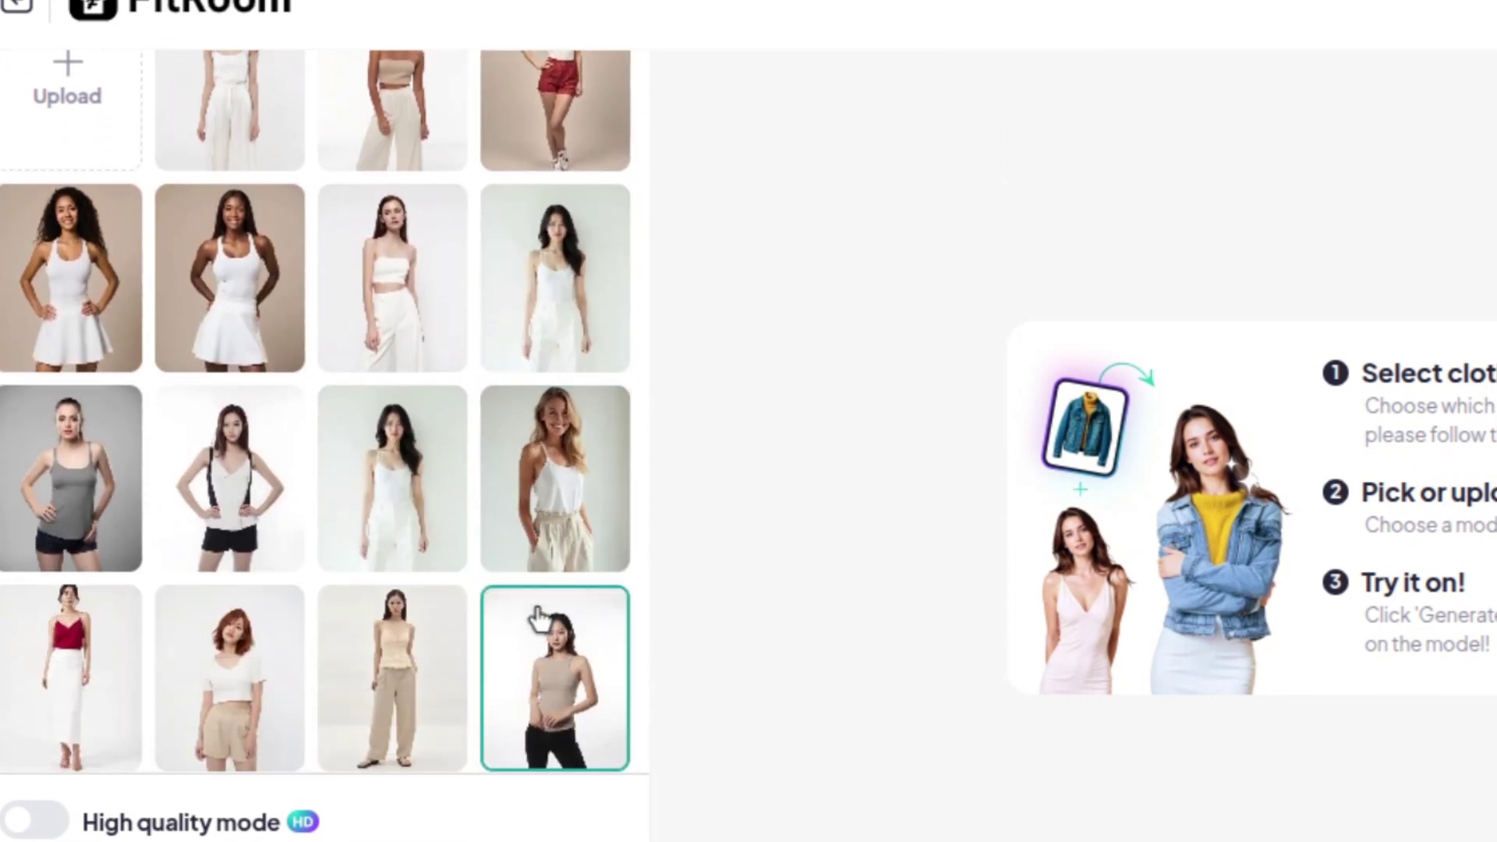
{"action": "scroll", "coordinate": [538, 619], "scroll_direction": "down", "scroll_amount": 11}
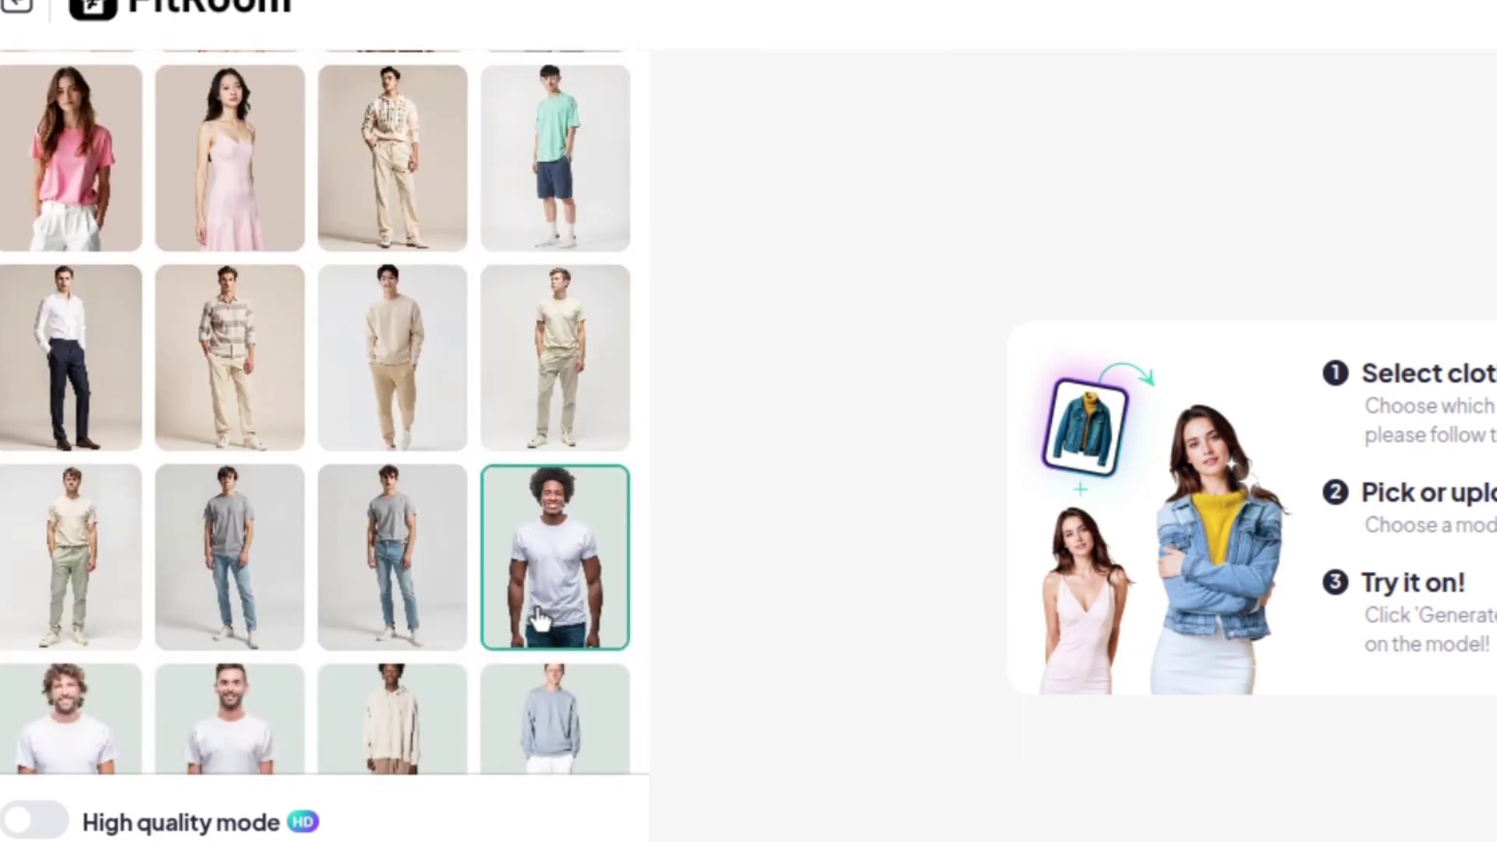
{"action": "scroll", "coordinate": [538, 622], "scroll_direction": "down", "scroll_amount": 1}
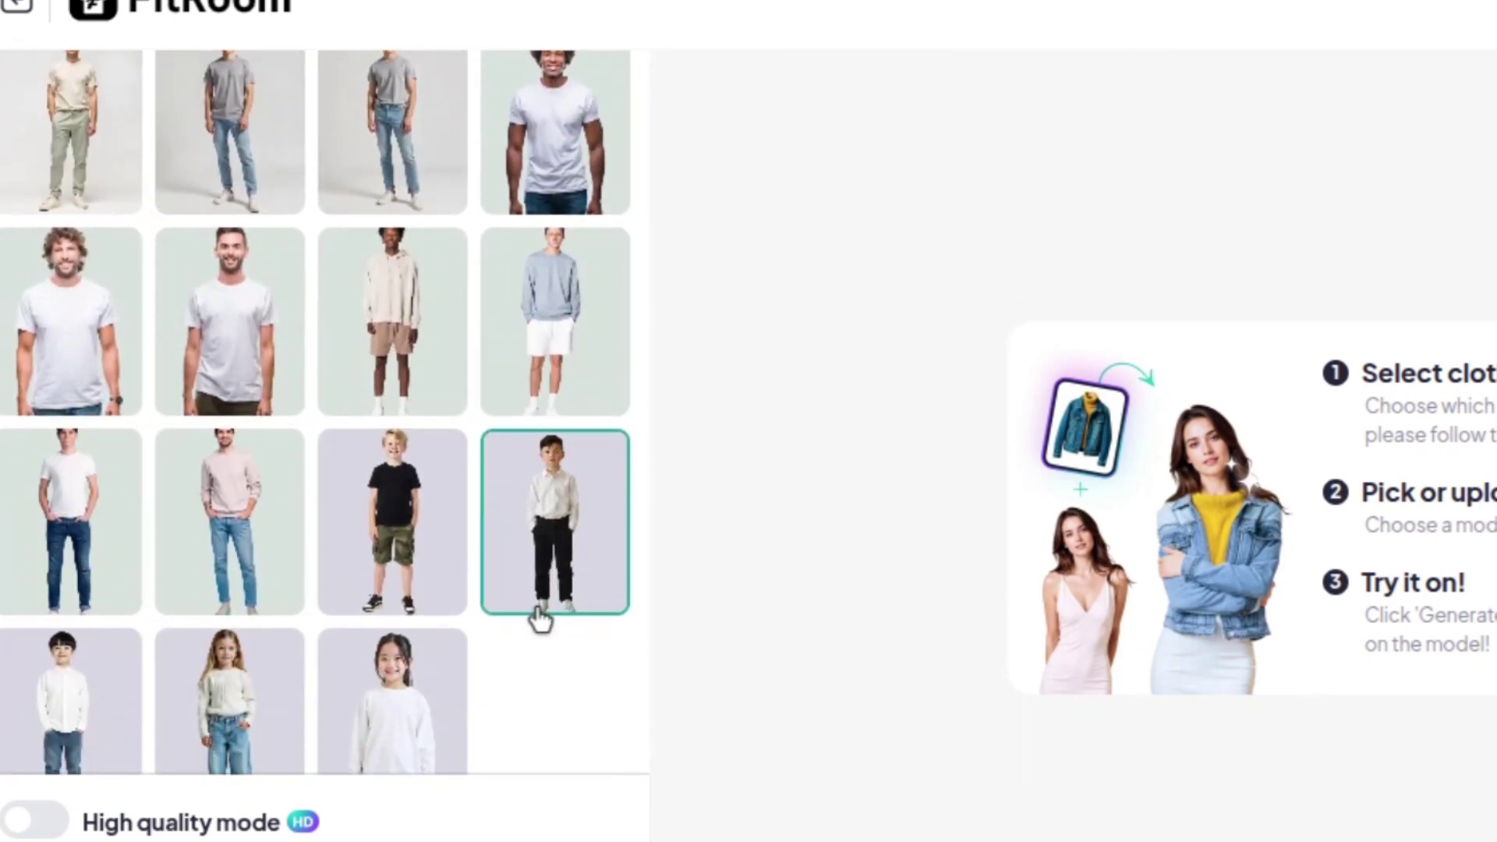
{"action": "scroll", "coordinate": [538, 618], "scroll_direction": "up", "scroll_amount": 20}
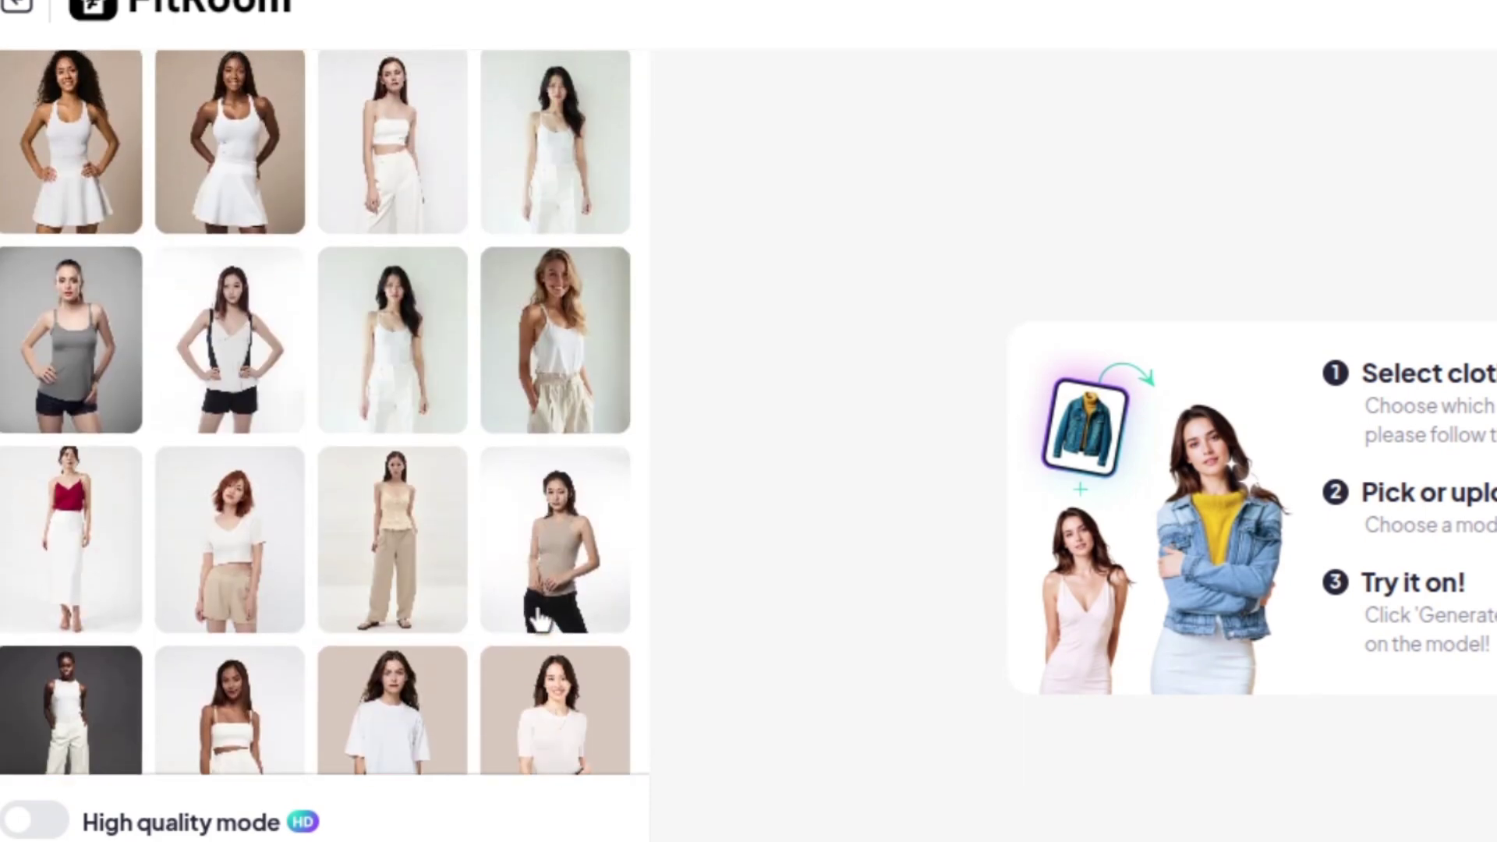
{"action": "scroll", "coordinate": [538, 618], "scroll_direction": "up", "scroll_amount": 10}
{"action": "scroll", "coordinate": [538, 618], "scroll_direction": "down", "scroll_amount": 3}
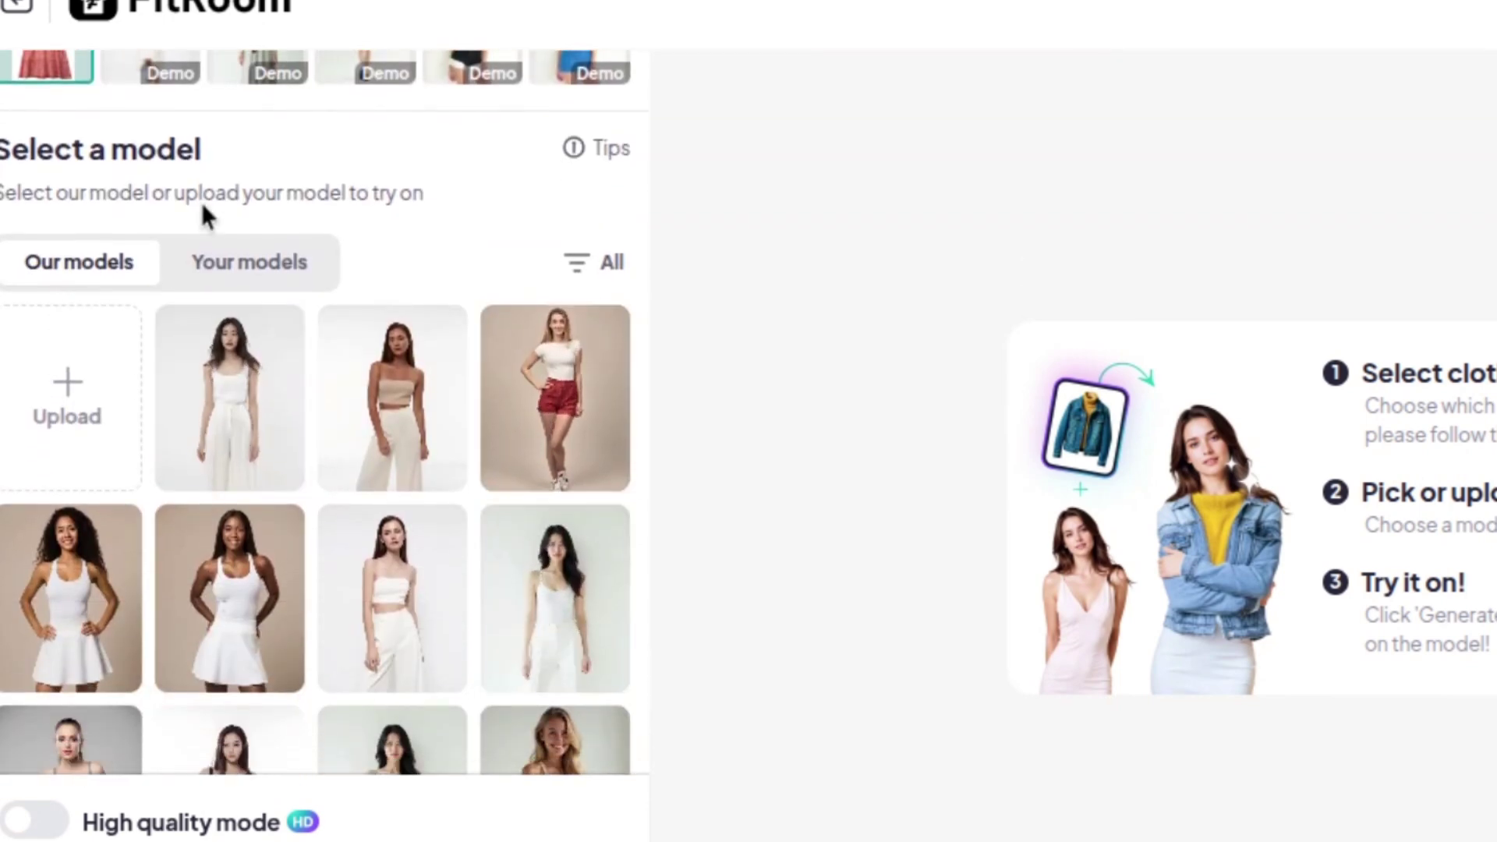
{"action": "left_click", "coordinate": [293, 281]}
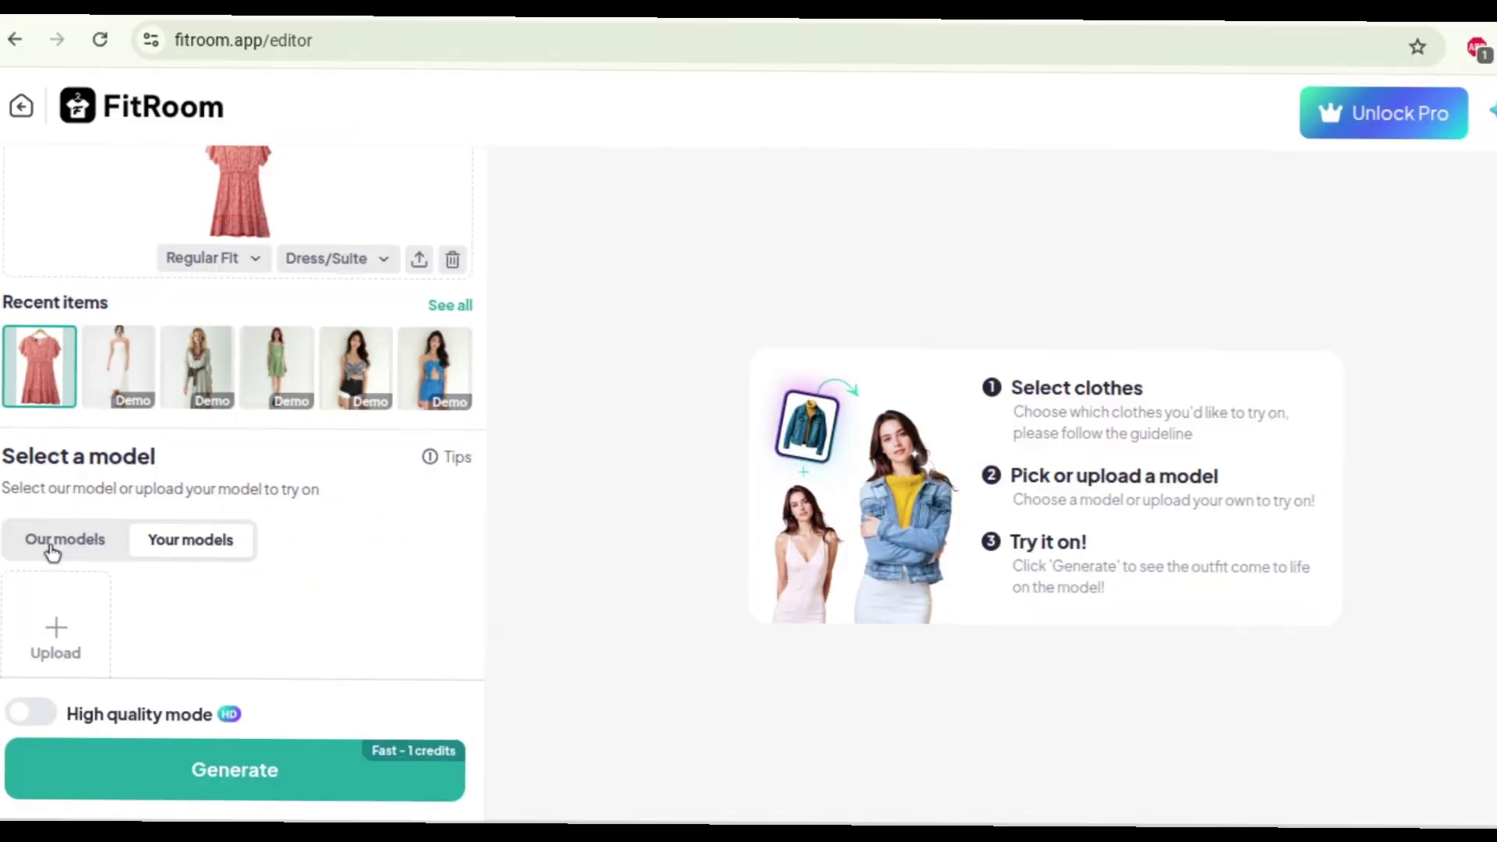
{"action": "left_click", "coordinate": [55, 593]}
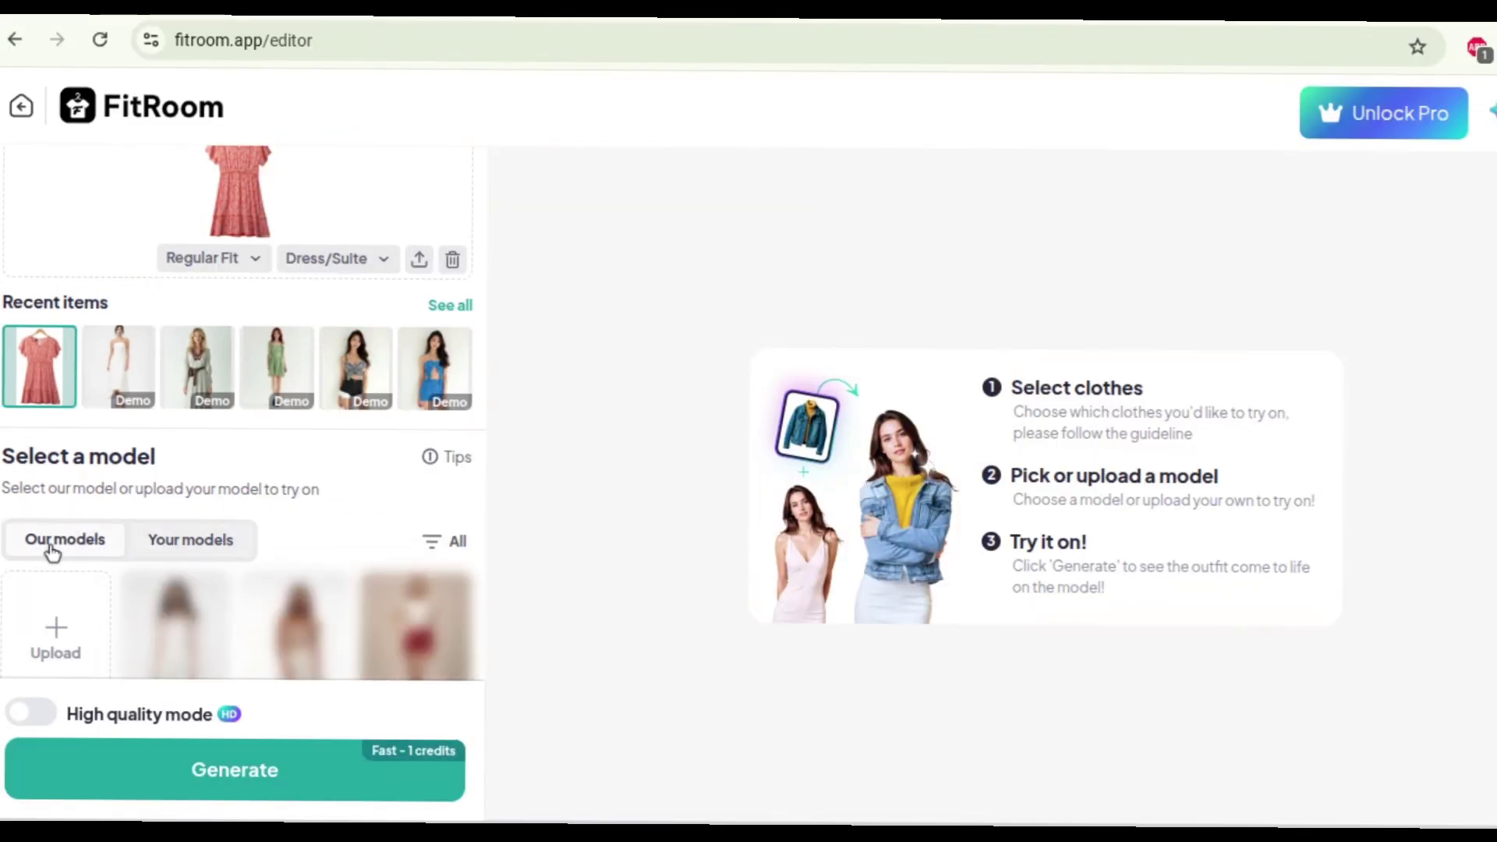
- Pick the blonde model in a white top and red shorts
{"action": "scroll", "coordinate": [427, 637], "scroll_direction": "down", "scroll_amount": 3}
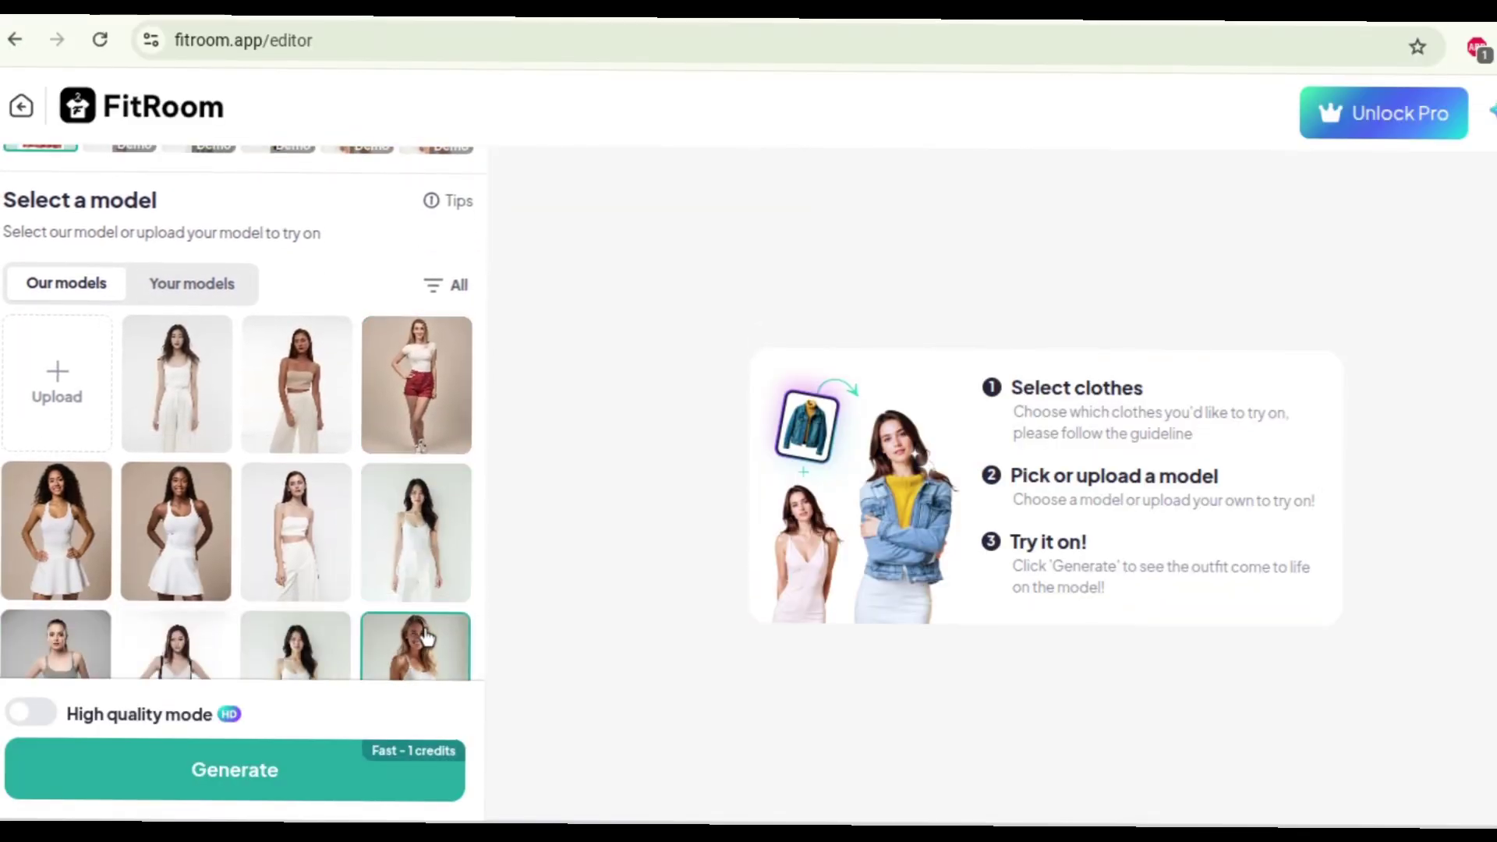
{"action": "scroll", "coordinate": [426, 637], "scroll_direction": "down", "scroll_amount": 3}
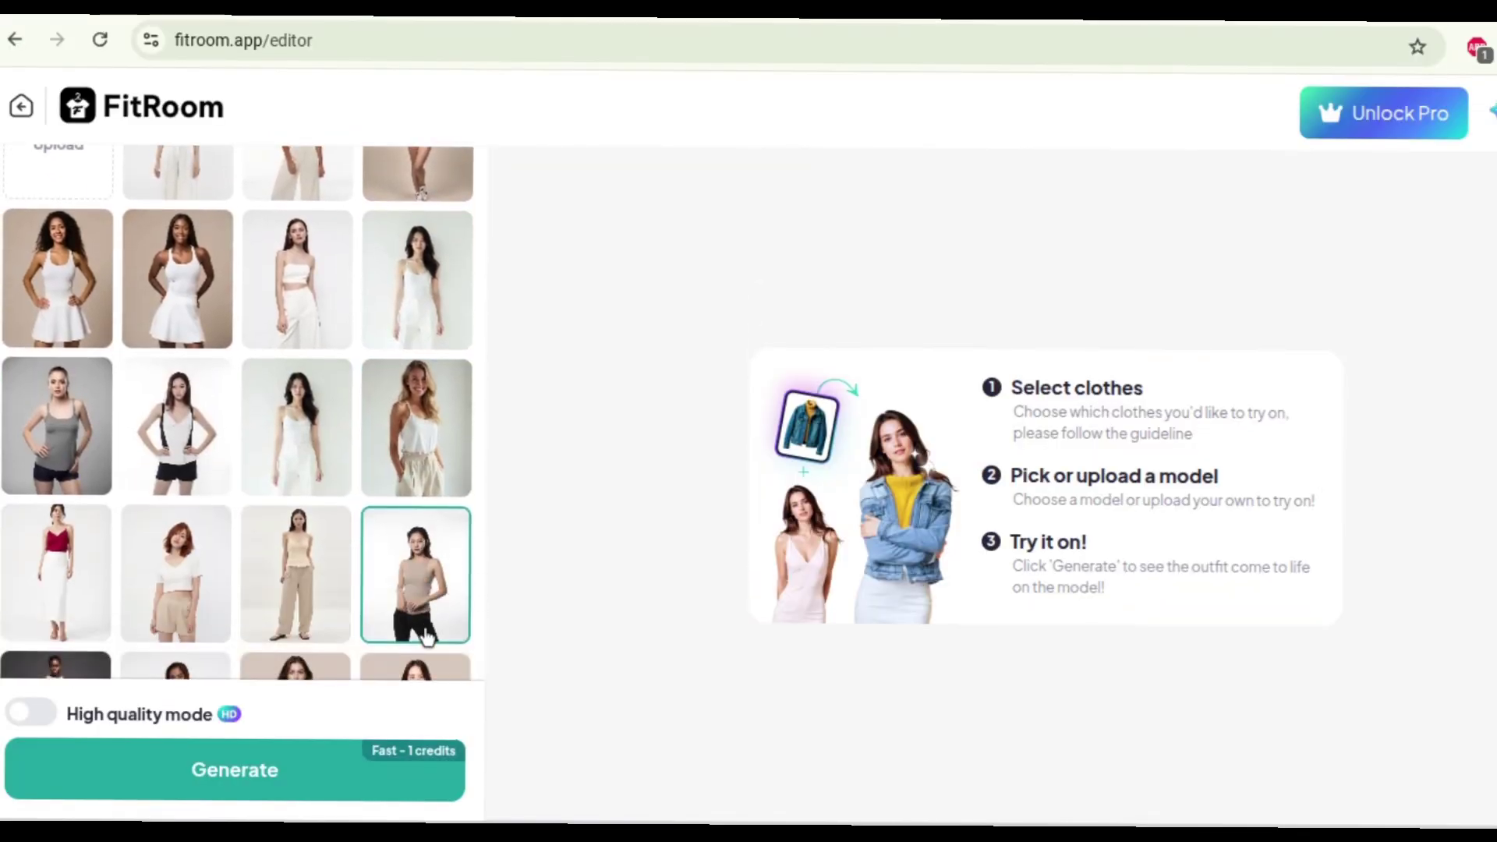
{"action": "scroll", "coordinate": [426, 637], "scroll_direction": "up", "scroll_amount": 2}
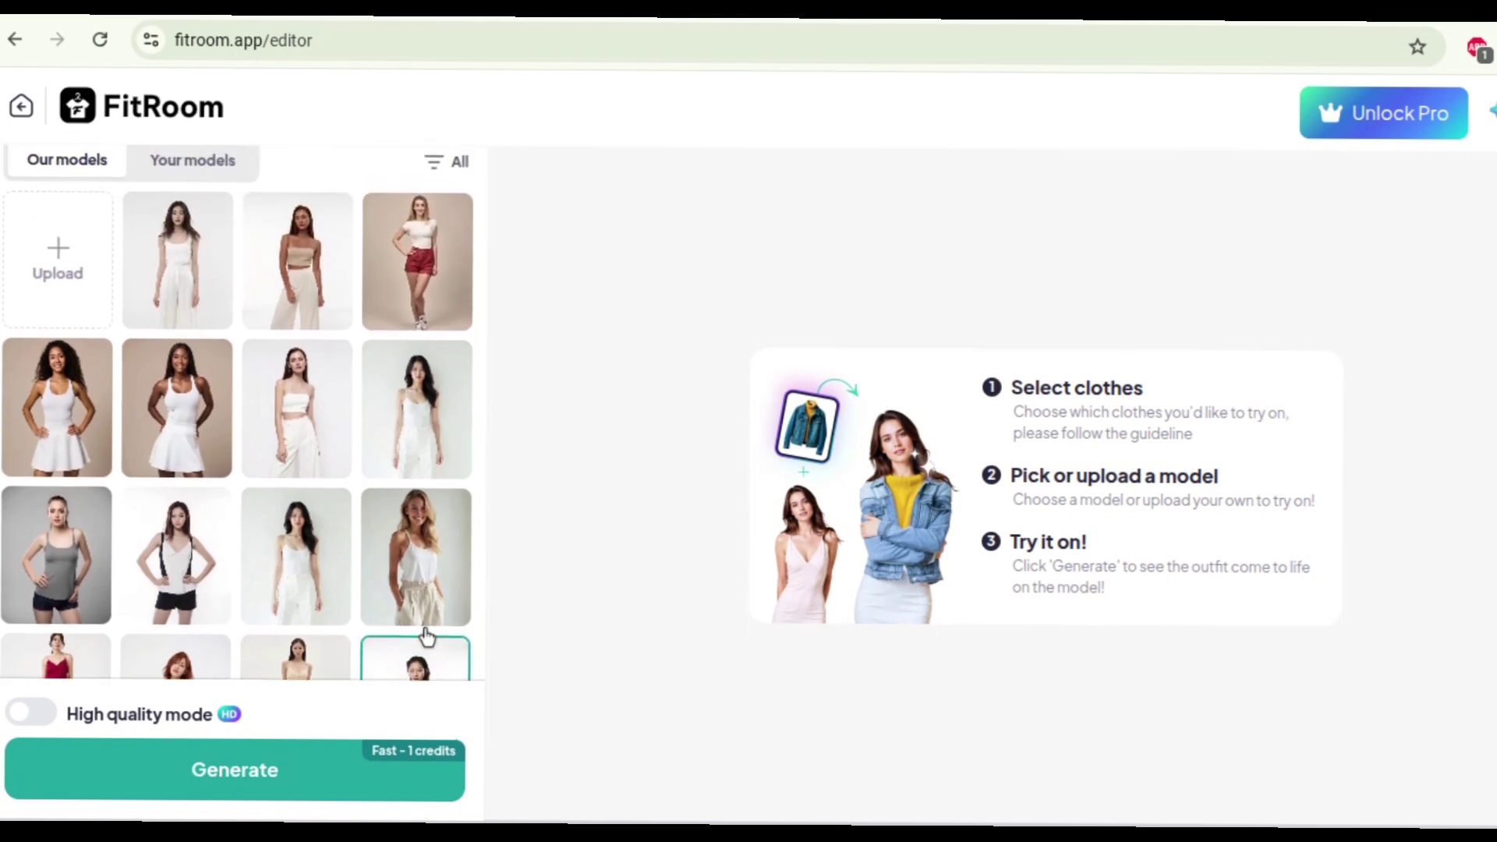
{"action": "scroll", "coordinate": [427, 637], "scroll_direction": "down", "scroll_amount": 5}
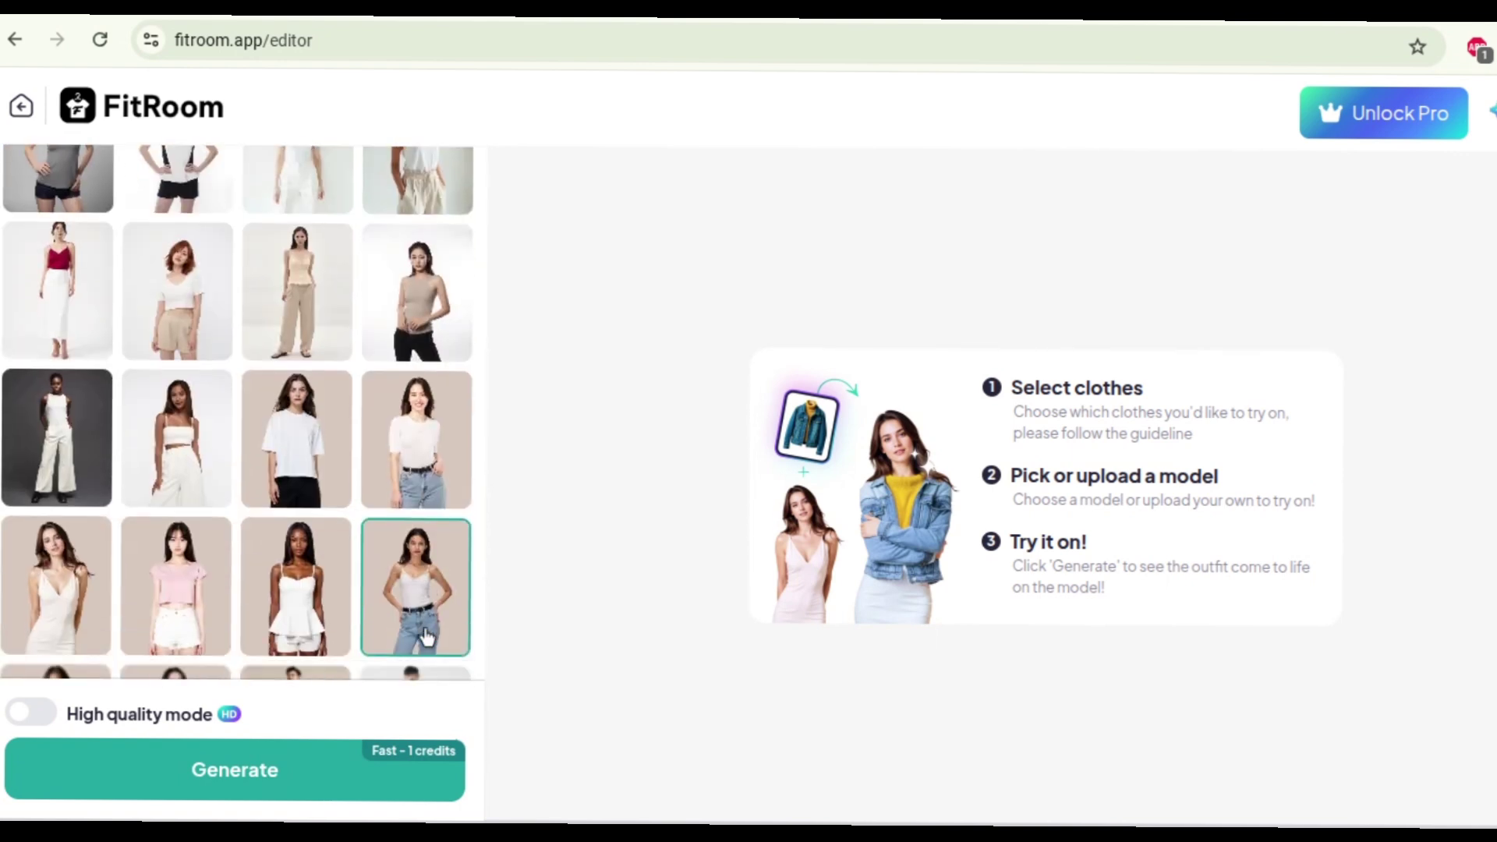
{"action": "scroll", "coordinate": [426, 637], "scroll_direction": "down", "scroll_amount": 4}
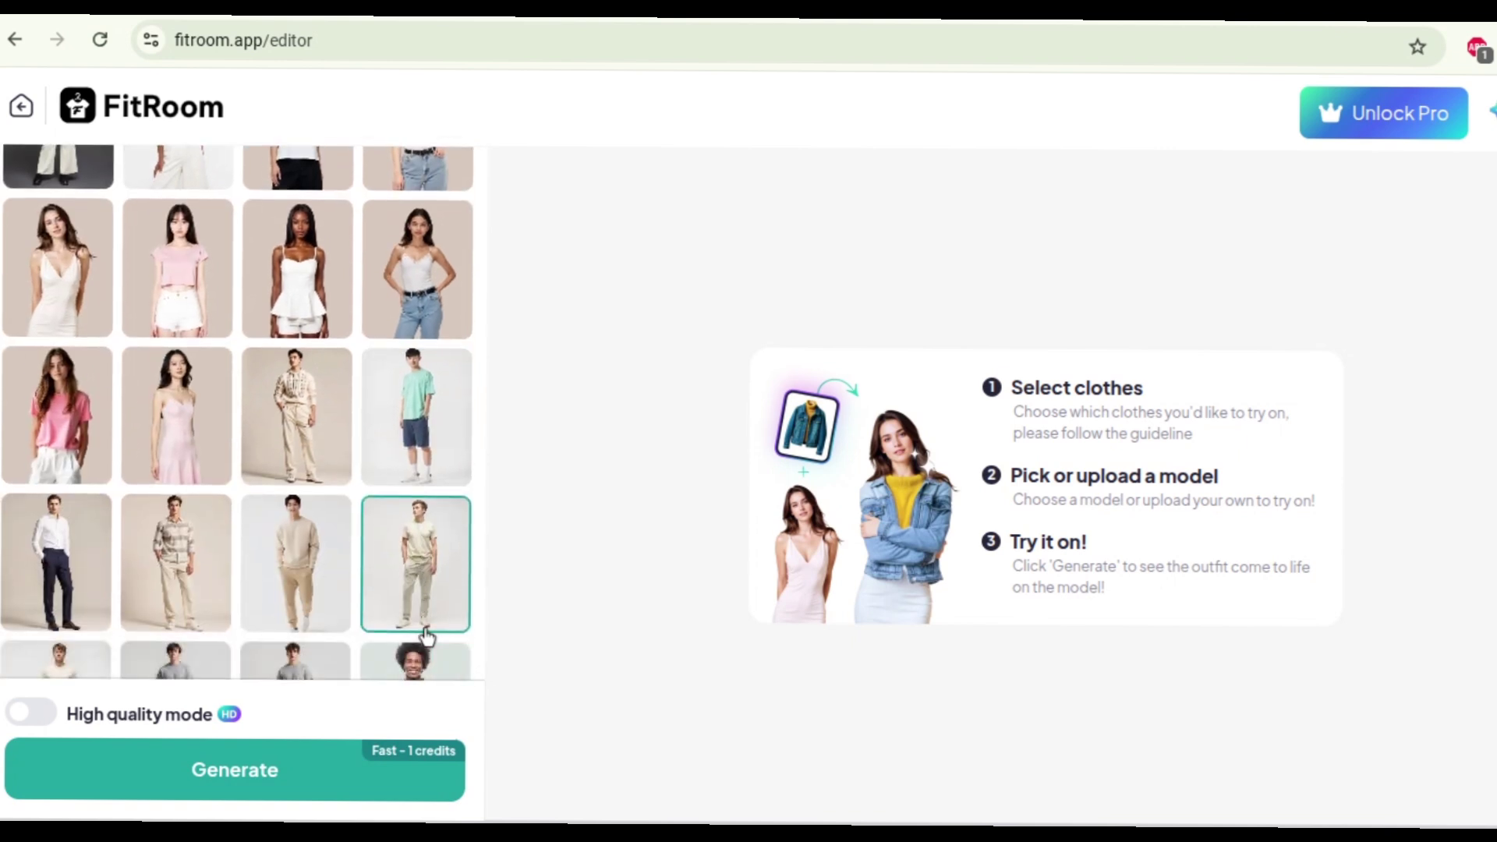
{"action": "scroll", "coordinate": [427, 637], "scroll_direction": "up", "scroll_amount": 8}
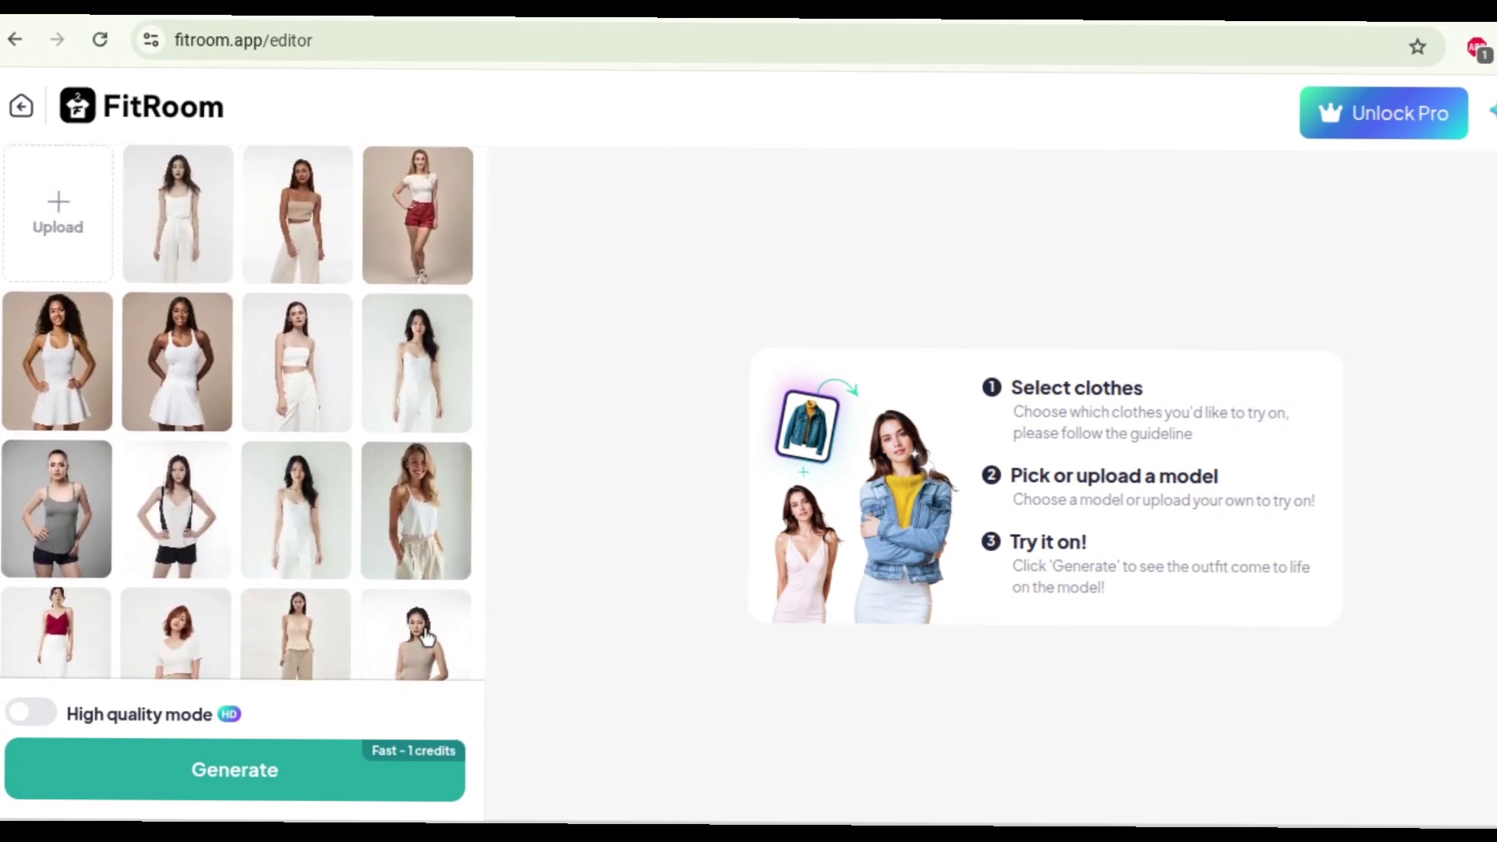
{"action": "scroll", "coordinate": [426, 637], "scroll_direction": "up", "scroll_amount": 1}
{"action": "left_click", "coordinate": [445, 291]}
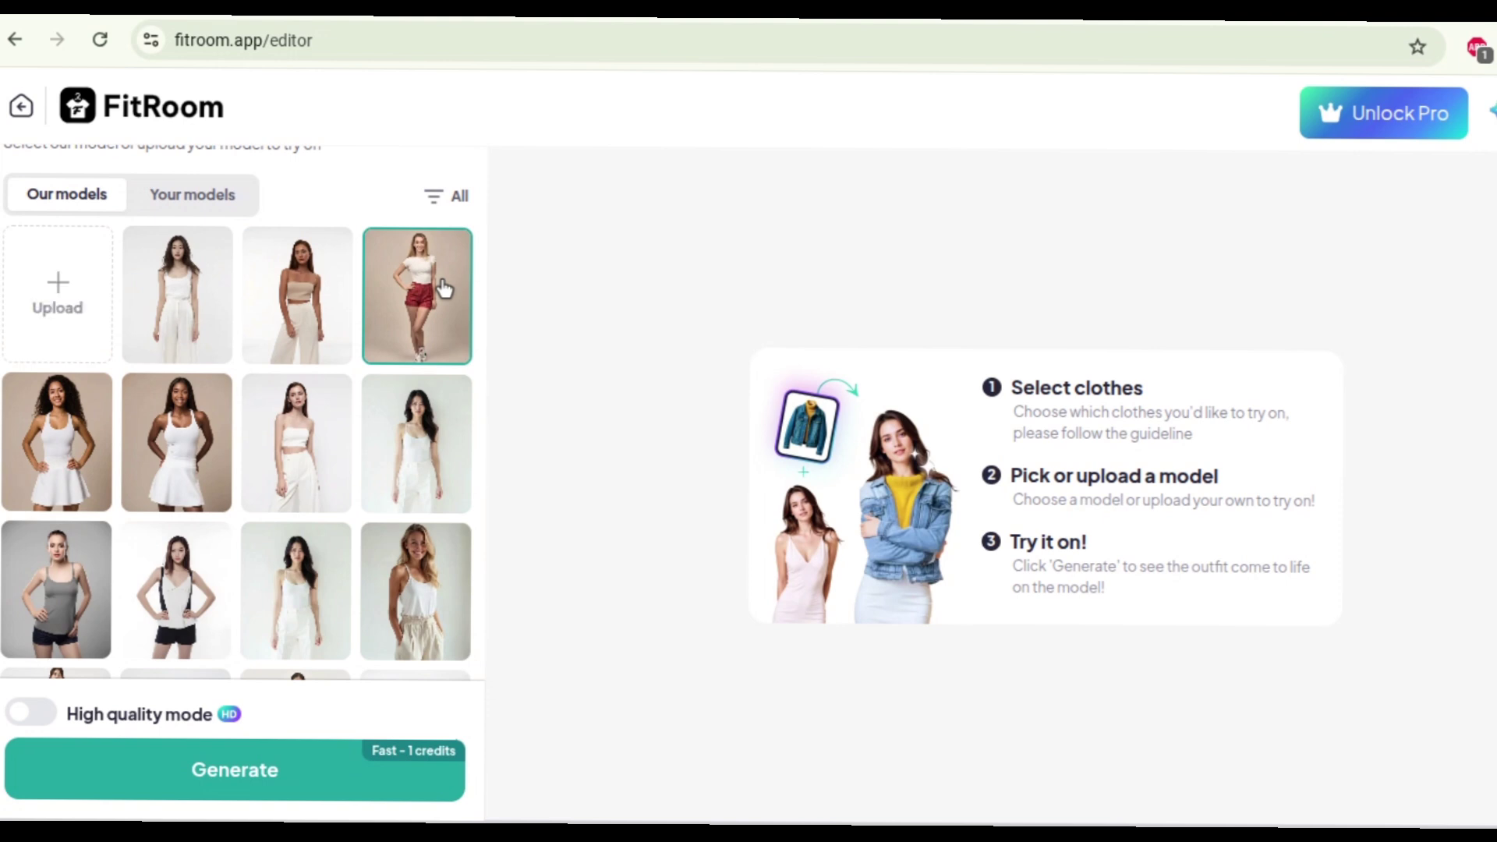
- Turn on High quality mode at 2 credits and generate the try-on image
{"action": "scroll", "coordinate": [387, 679], "scroll_direction": "down", "scroll_amount": 2}
{"action": "scroll", "coordinate": [390, 678], "scroll_direction": "down", "scroll_amount": 6}
{"action": "scroll", "coordinate": [390, 678], "scroll_direction": "down", "scroll_amount": 5}
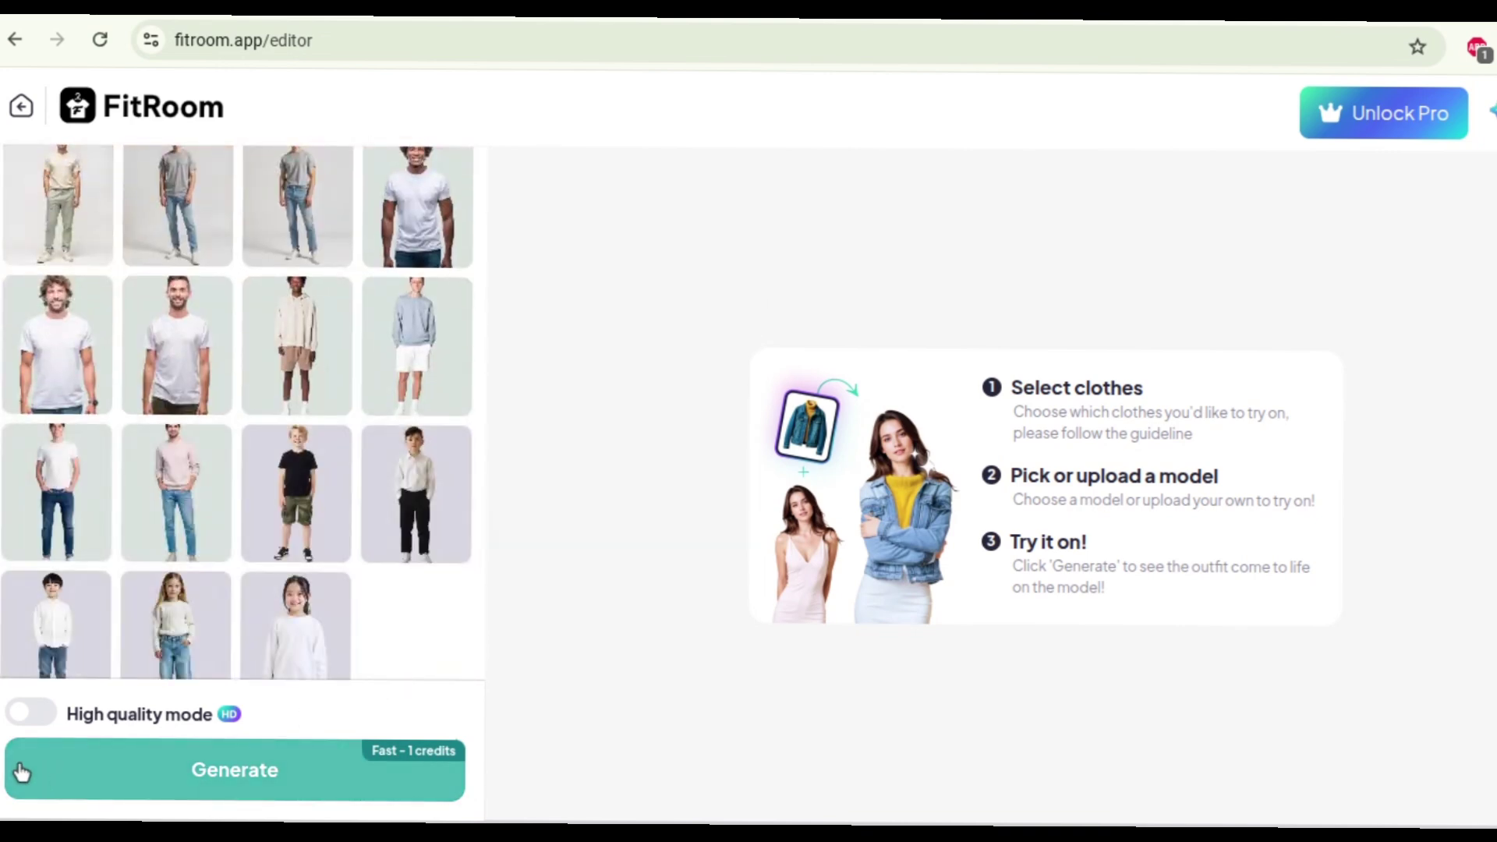
{"action": "left_click", "coordinate": [31, 712]}
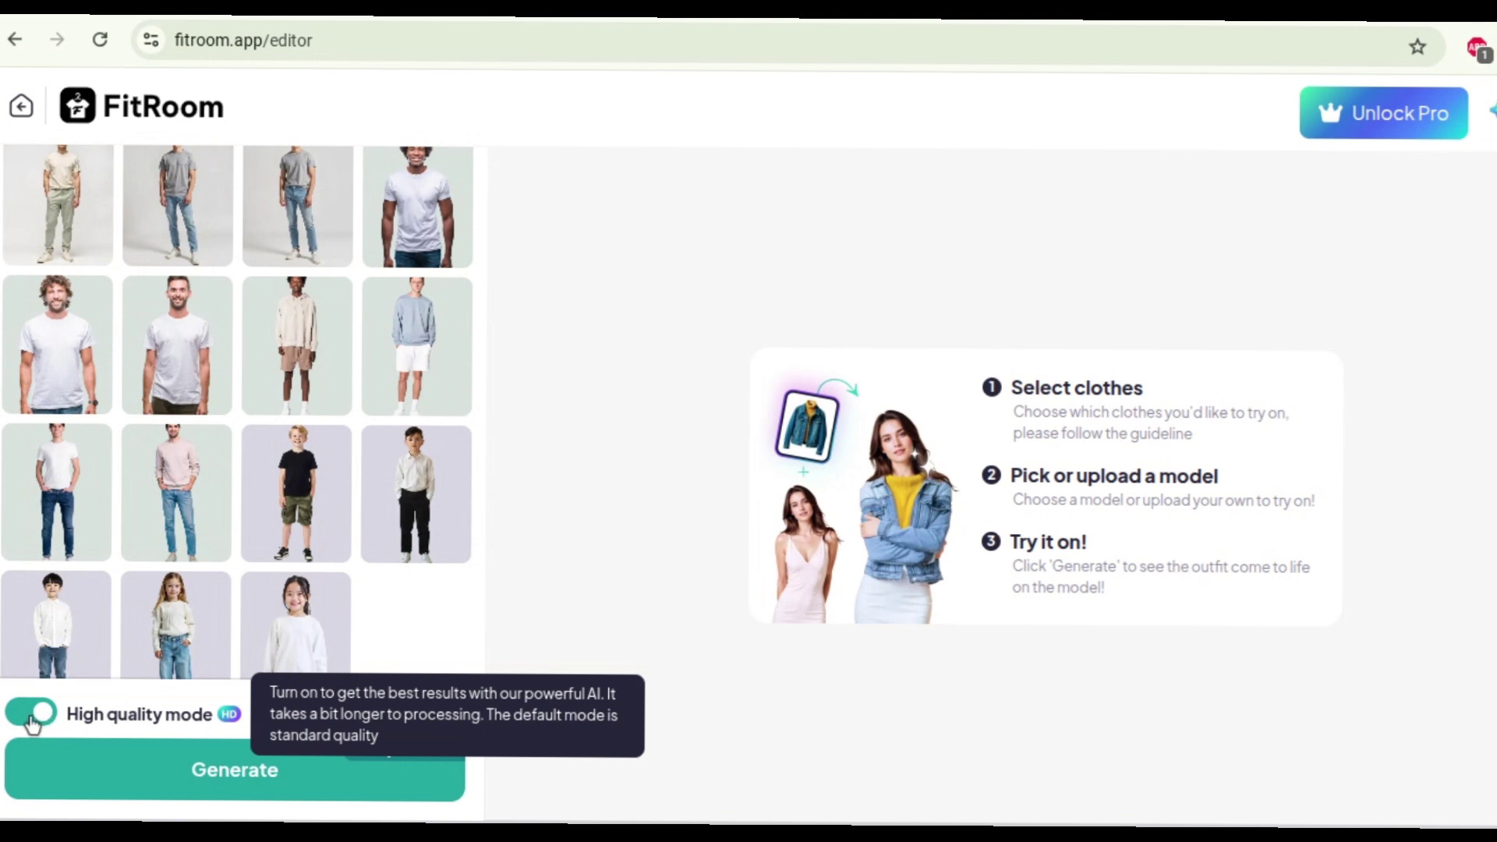
{"action": "left_click", "coordinate": [25, 714]}
{"action": "left_click", "coordinate": [25, 715]}
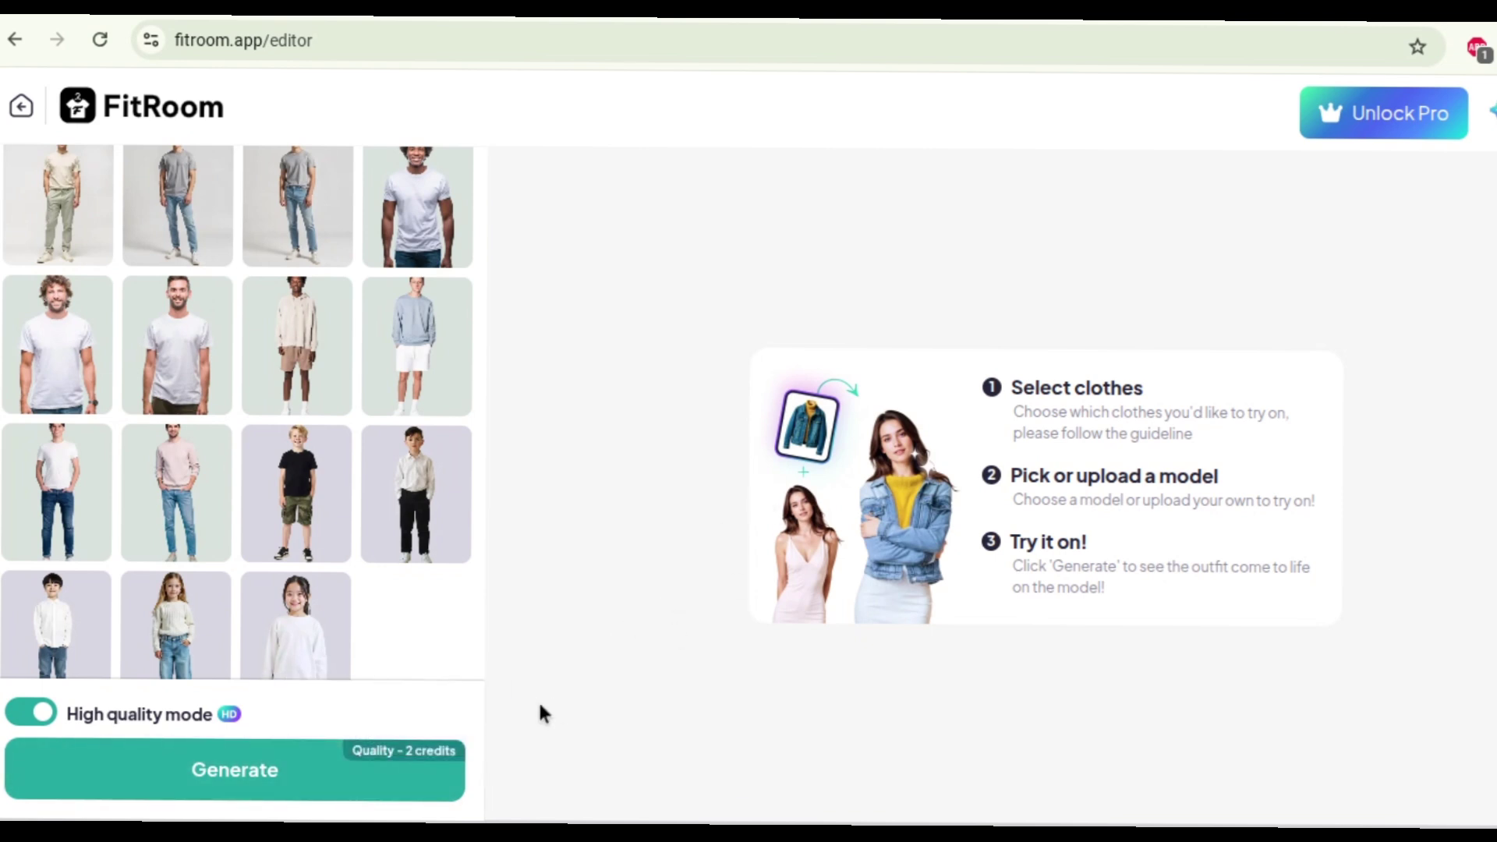
{"action": "left_click", "coordinate": [266, 787]}
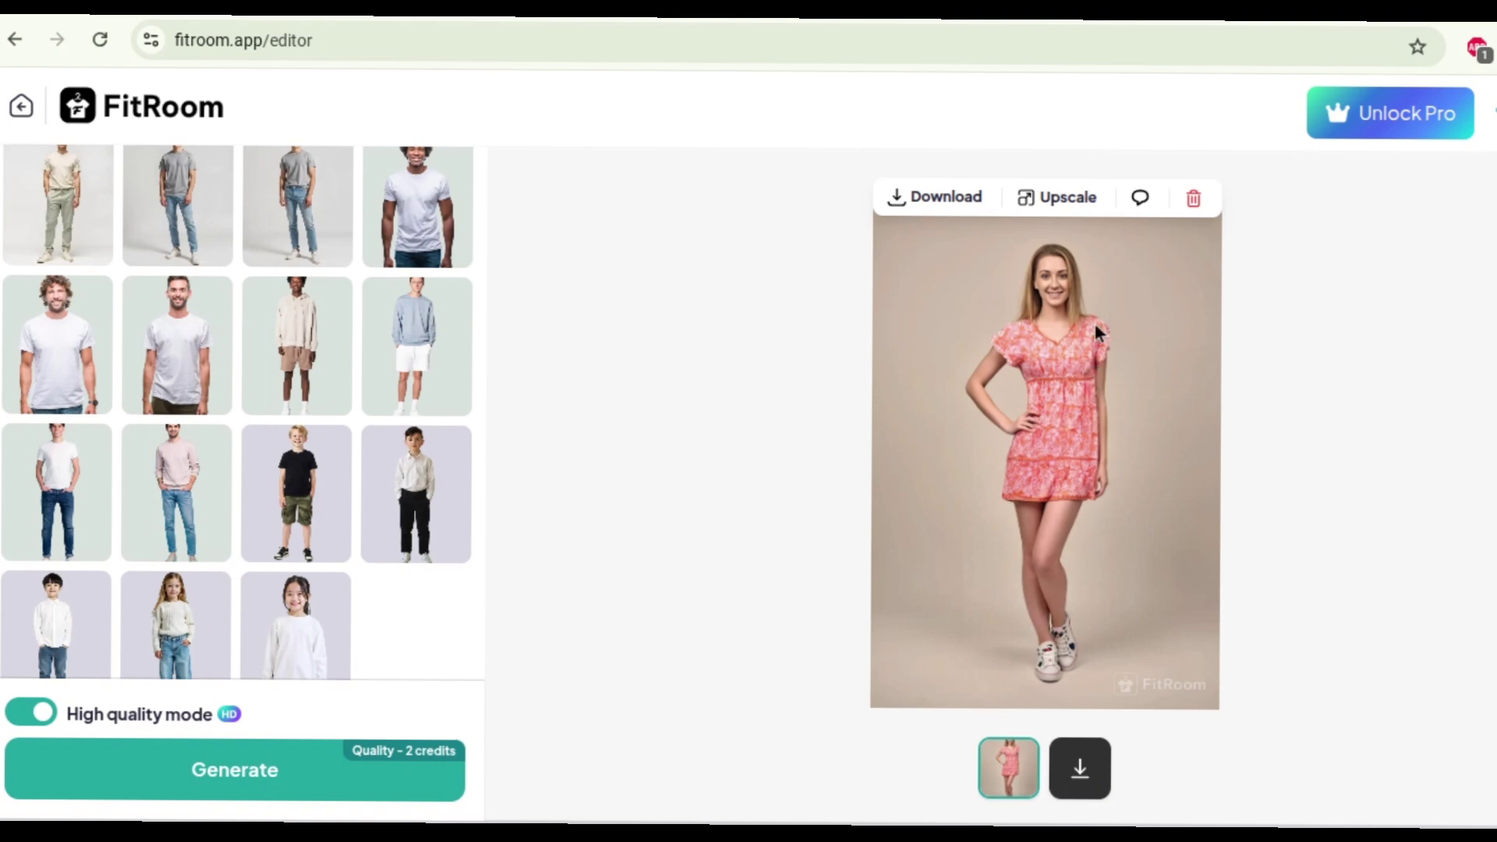
- Zoom the page to 110% and review the watermarked result of the model in the floral dress
{"action": "key", "text": "ctrl+plus"}
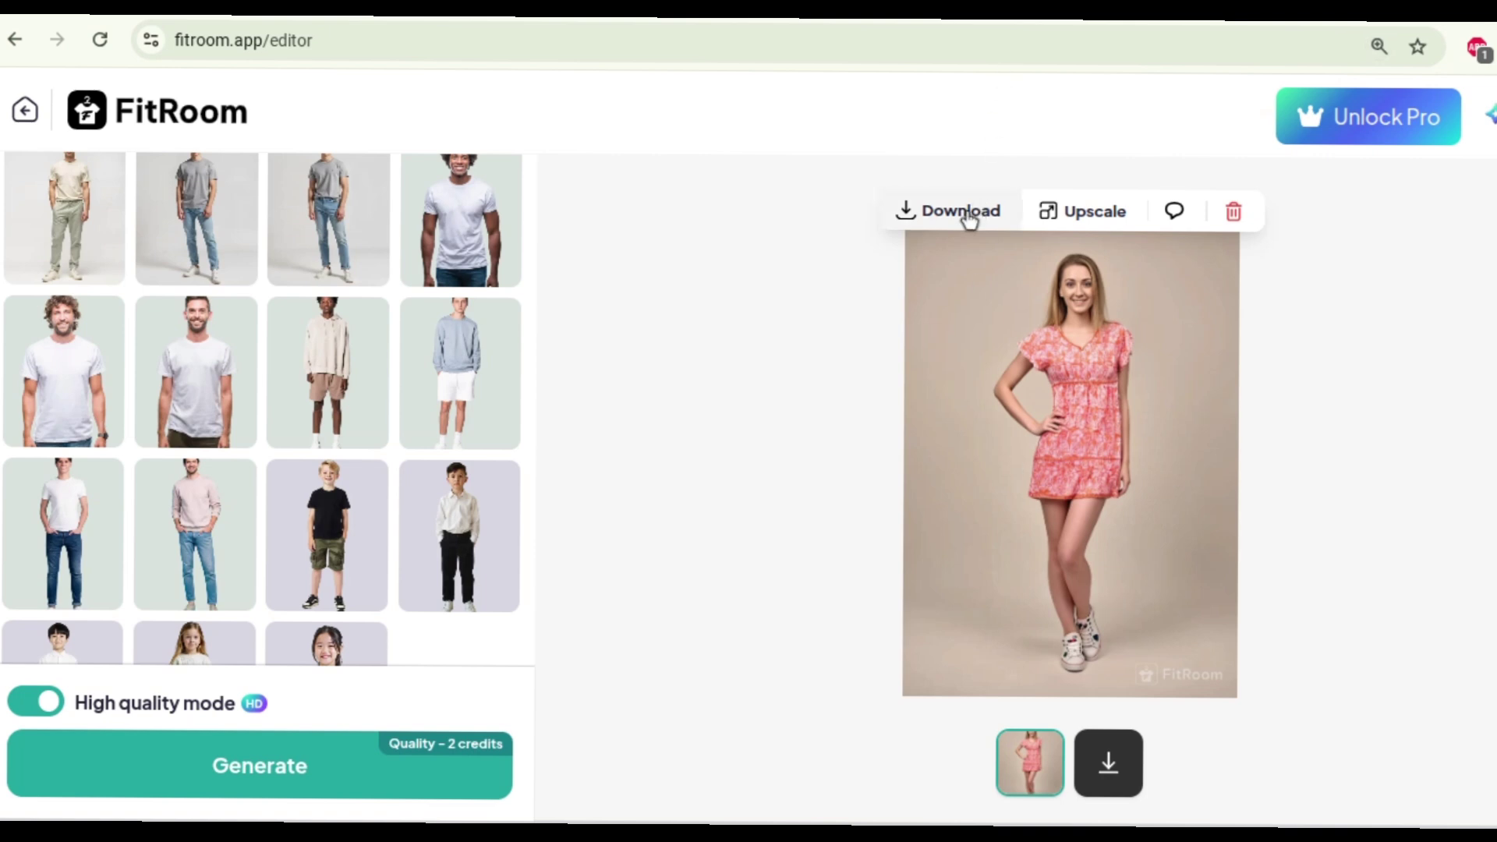
{"action": "mouse_move", "coordinate": [1190, 683]}
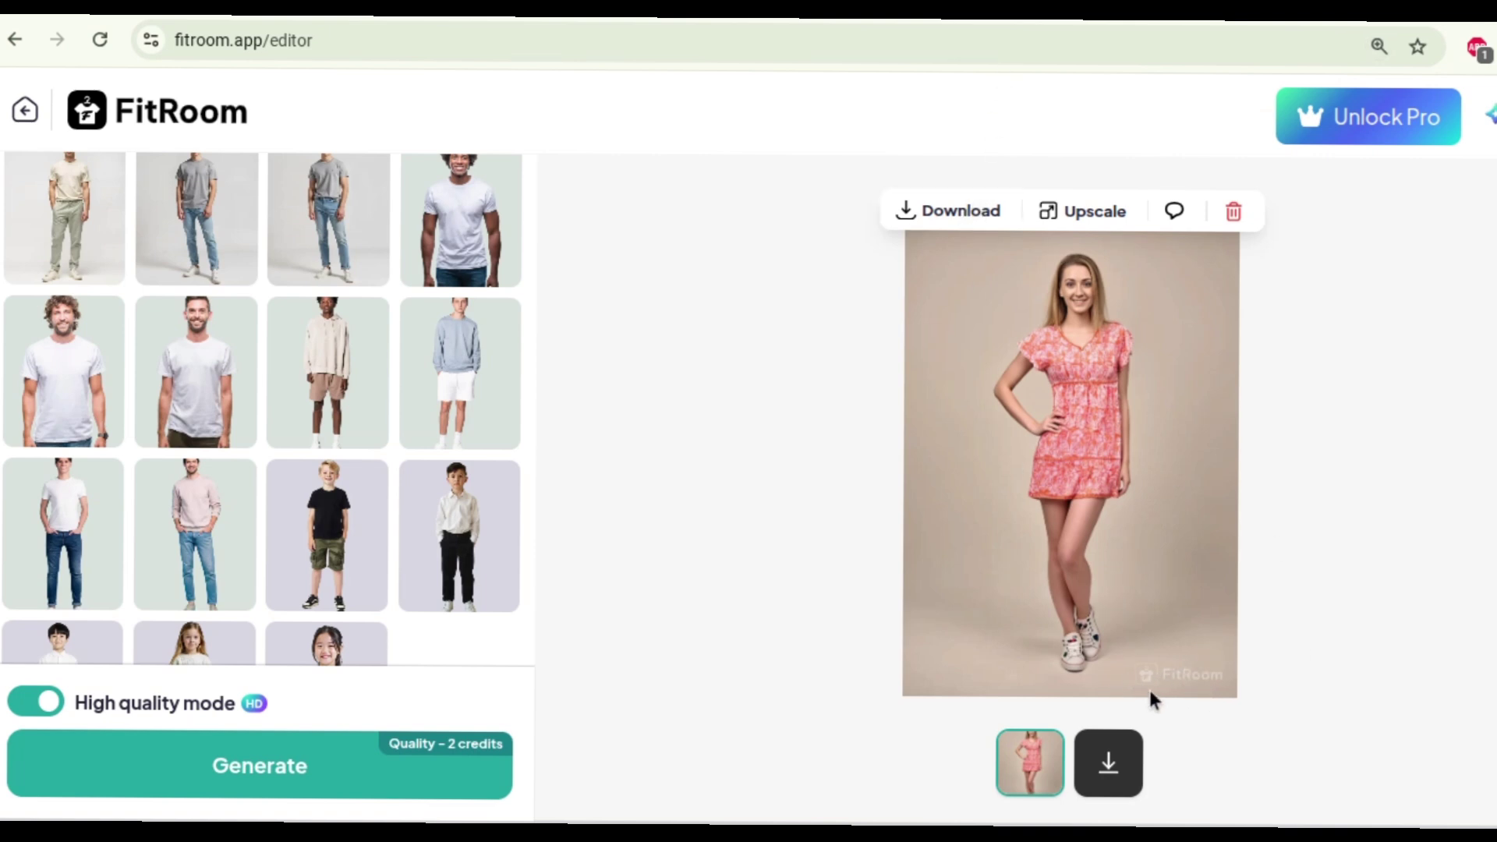
{"action": "mouse_move", "coordinate": [1157, 665]}
- Download the result as a photo with watermark, saved as FitRoom.app_1754493359447.jpg
{"action": "left_click", "coordinate": [969, 215]}
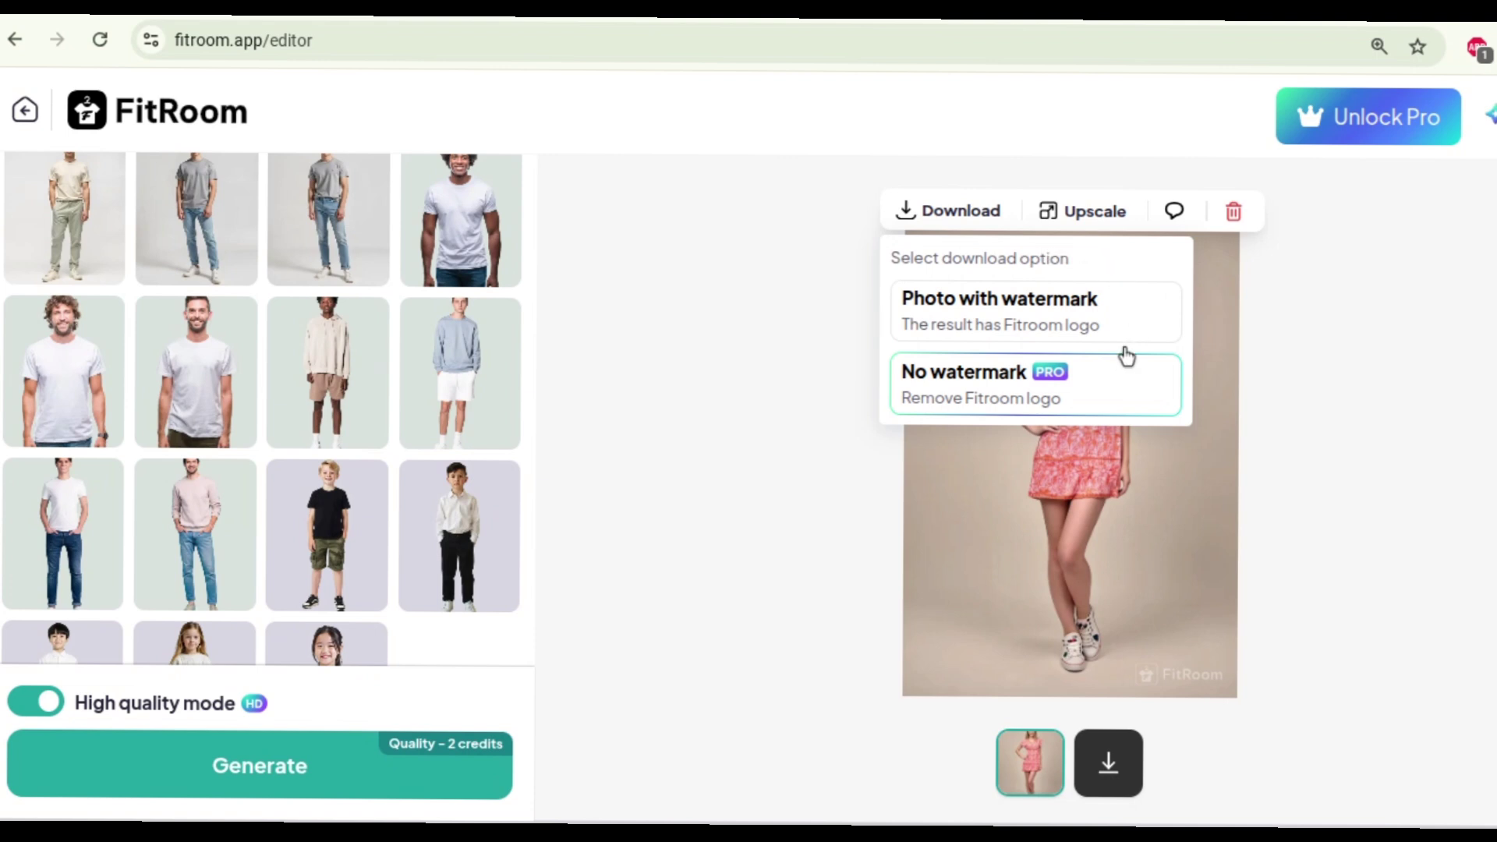
{"action": "left_click", "coordinate": [1041, 312]}
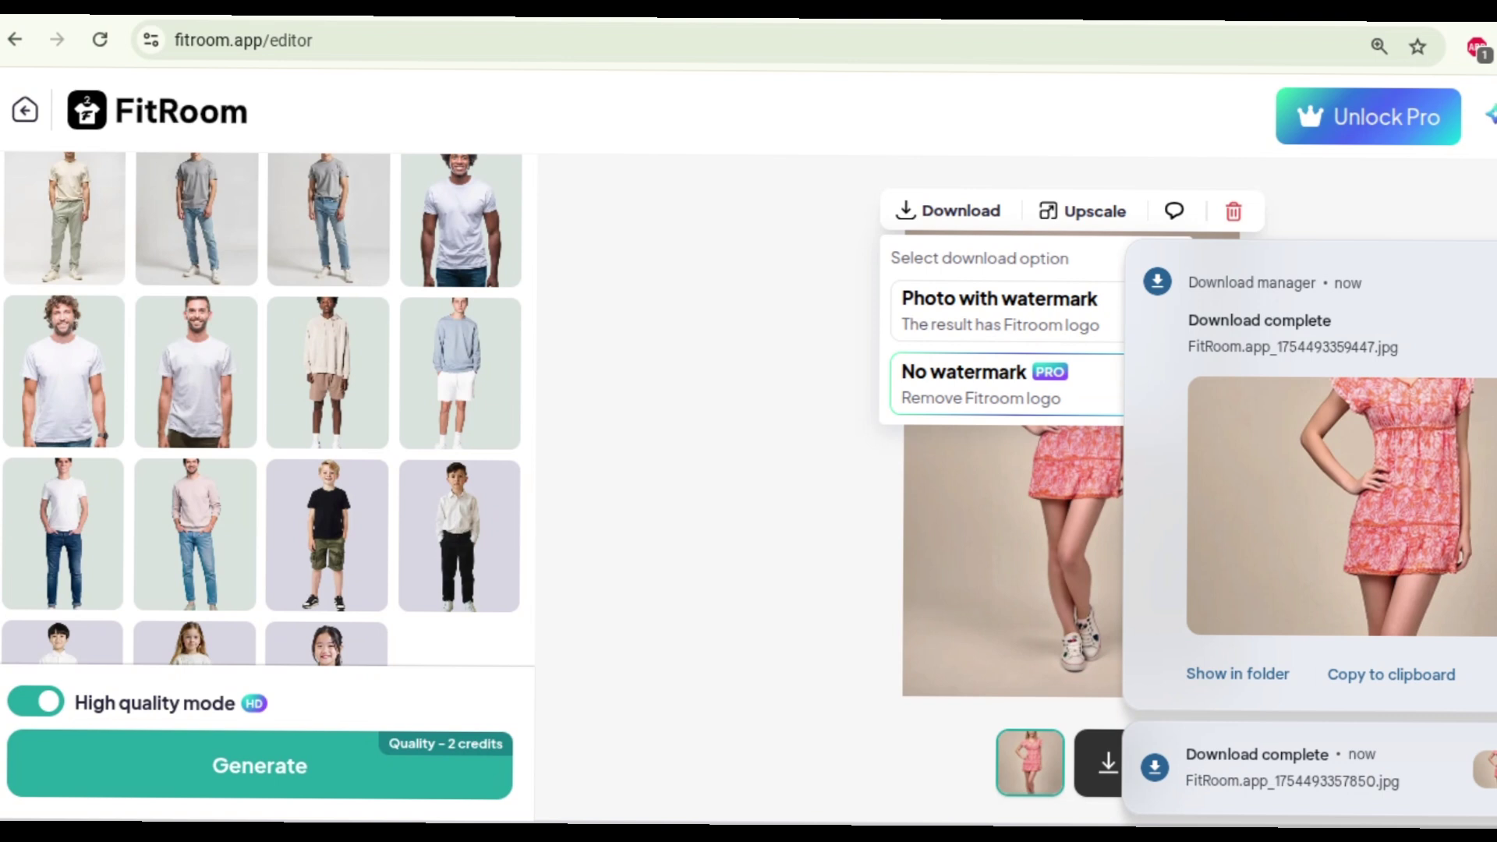
- Open FitRoom.app_1754493359447.jpg in Gallery and zoom in and out to inspect the dress and watermark
{"action": "left_click", "coordinate": [1288, 513]}
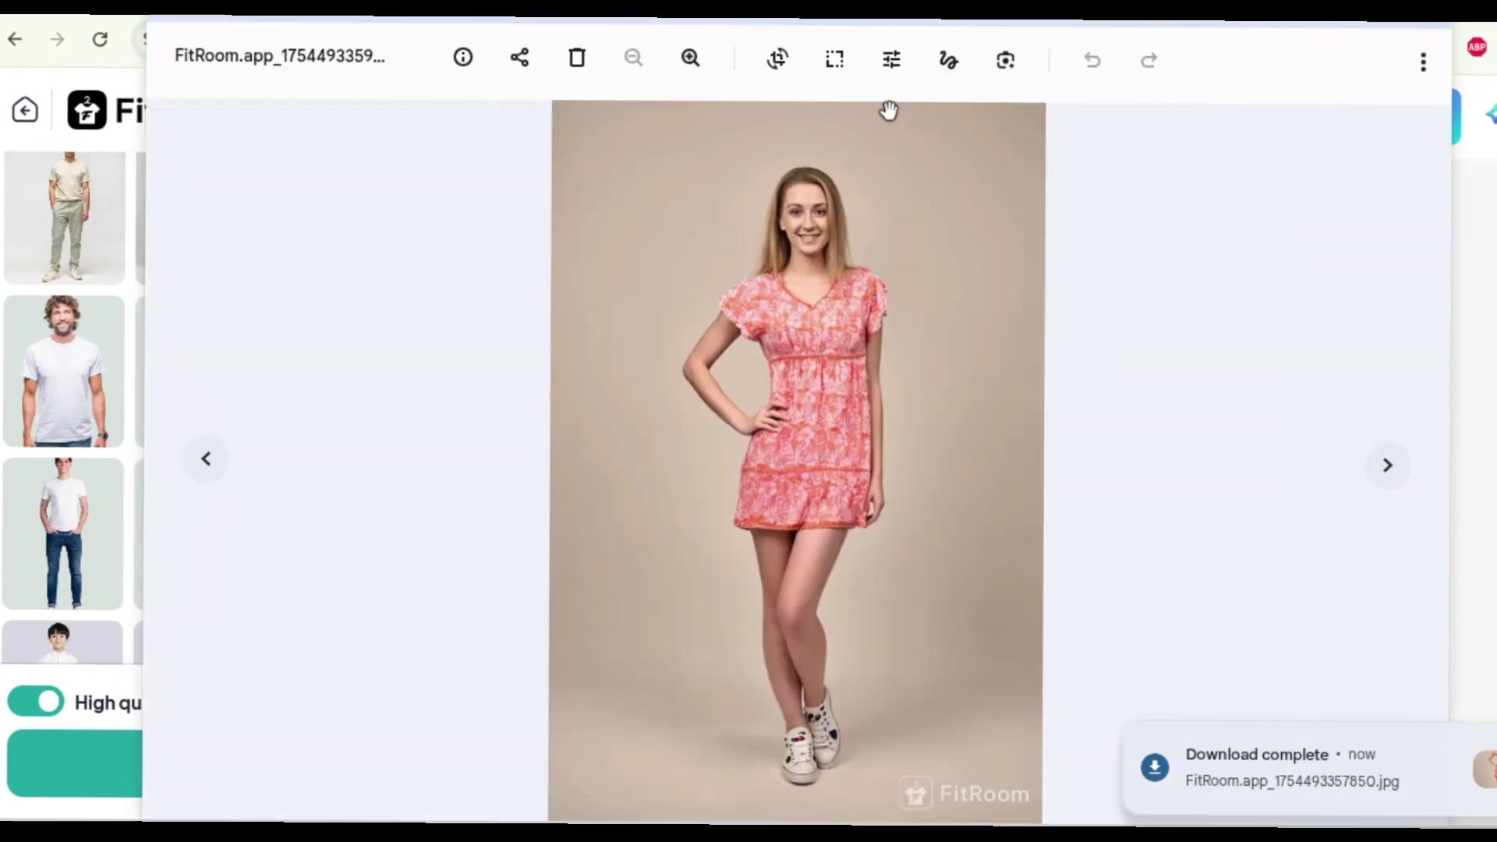
{"action": "scroll", "coordinate": [909, 261], "scroll_direction": "up", "scroll_amount": 4}
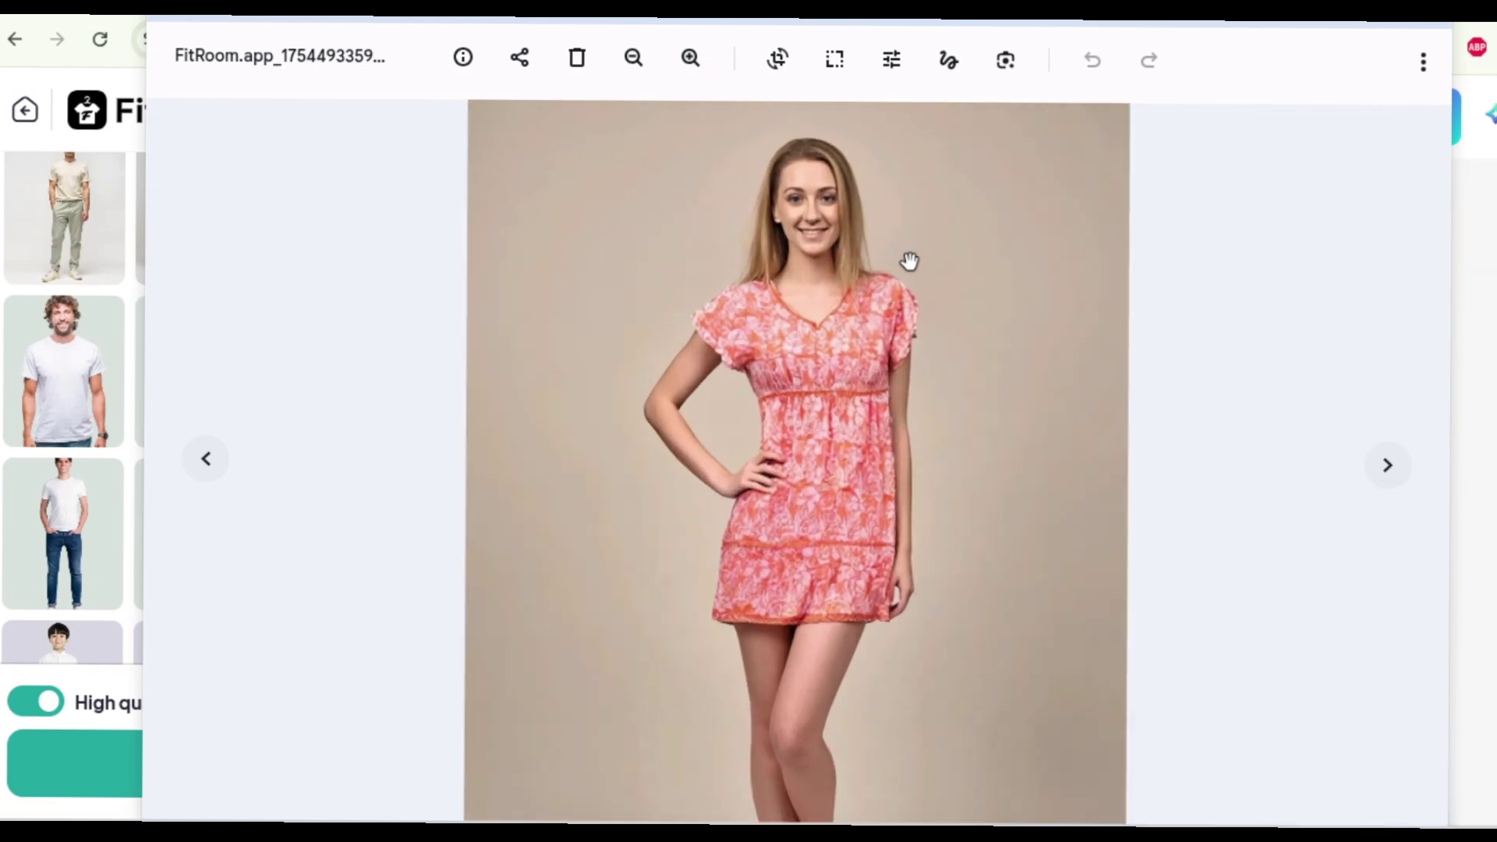
{"action": "scroll", "coordinate": [909, 261], "scroll_direction": "up", "scroll_amount": 1}
{"action": "scroll", "coordinate": [910, 262], "scroll_direction": "up", "scroll_amount": 3}
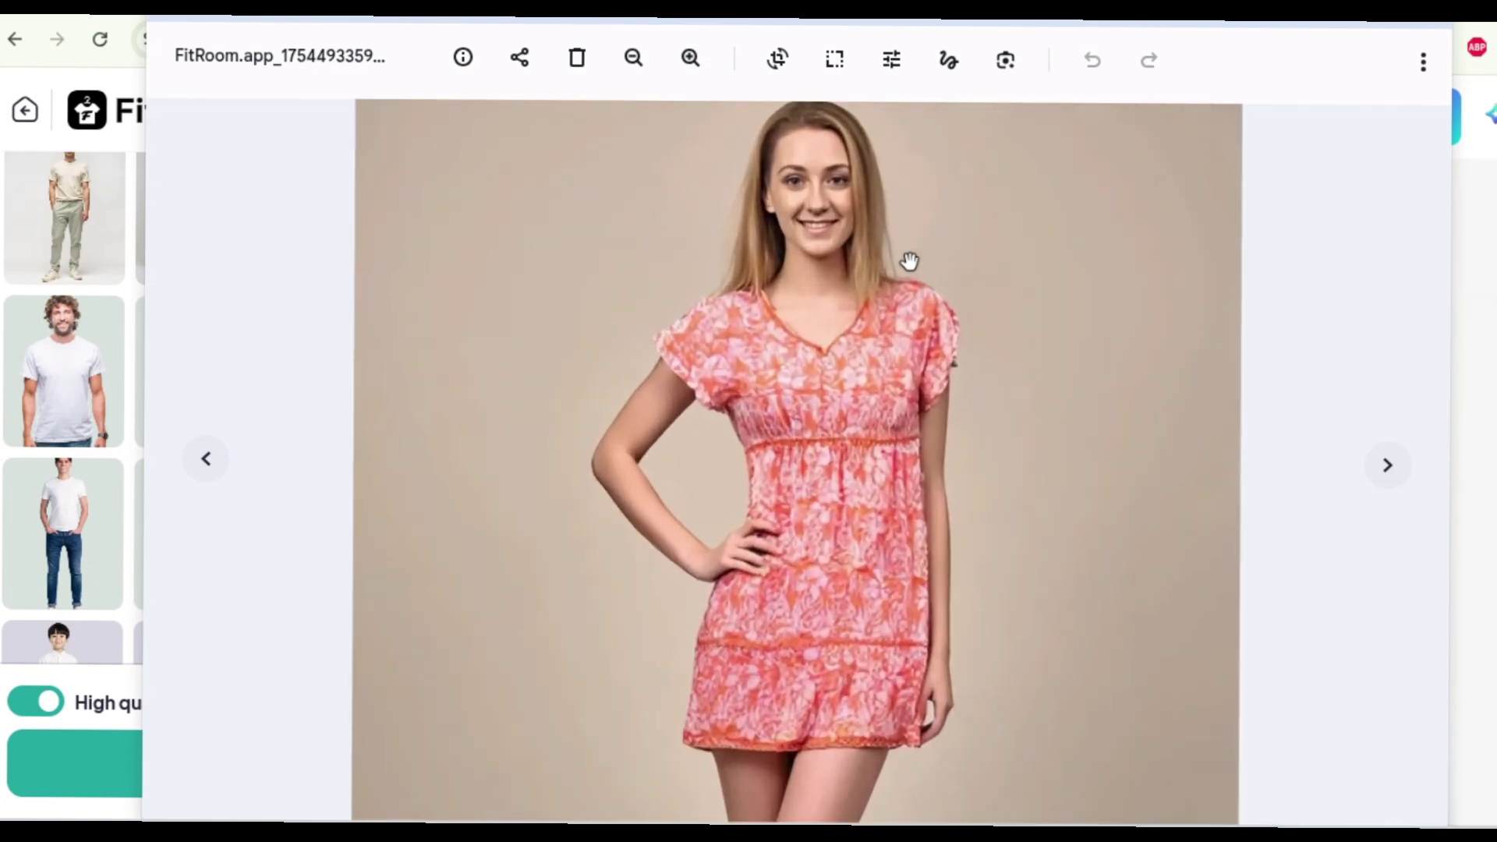
{"action": "scroll", "coordinate": [909, 261], "scroll_direction": "up", "scroll_amount": 1}
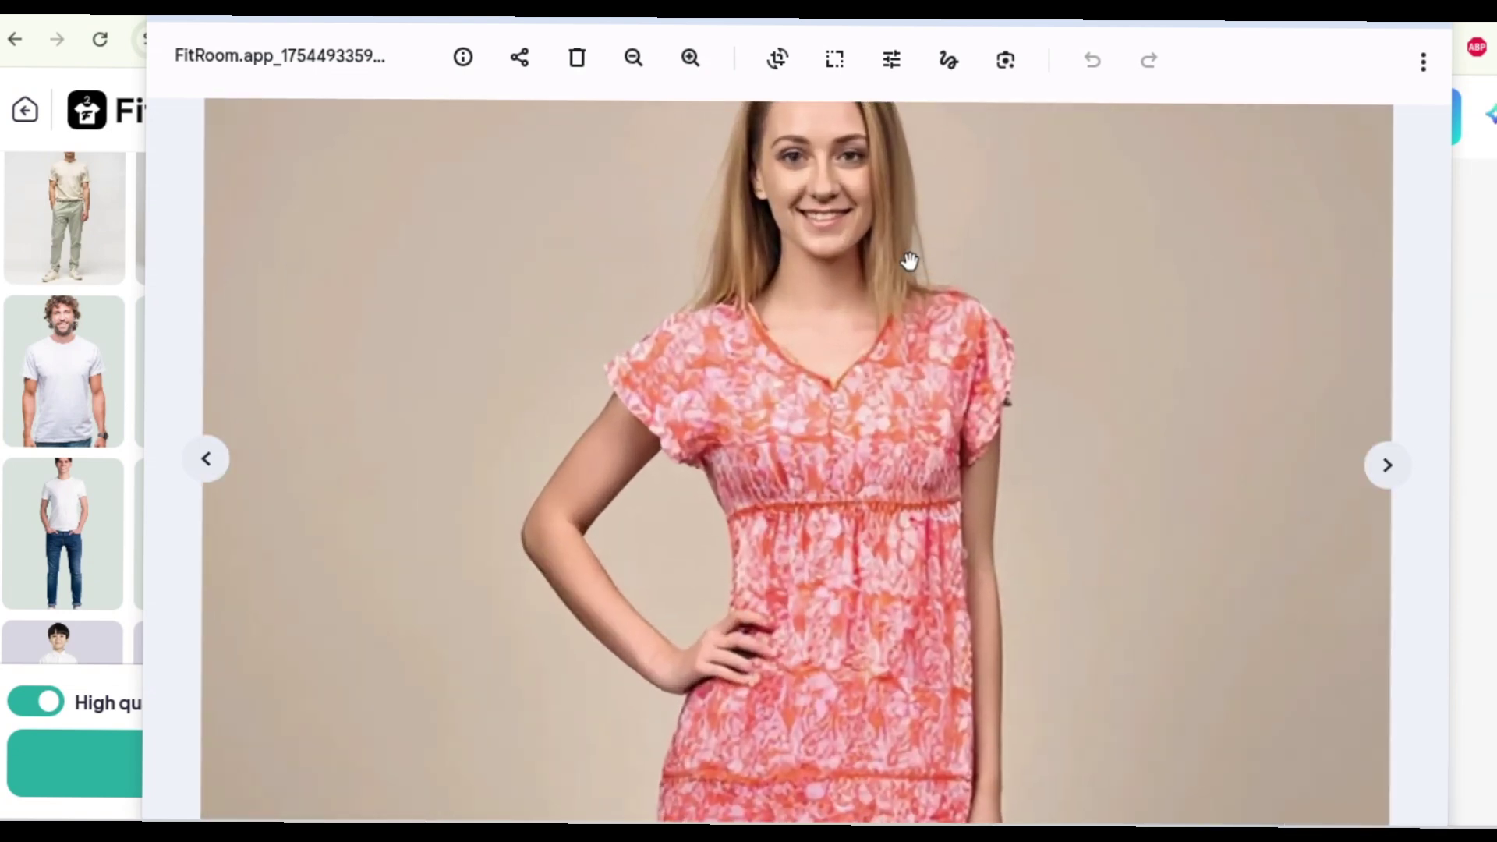
{"action": "scroll", "coordinate": [910, 261], "scroll_direction": "down", "scroll_amount": 3}
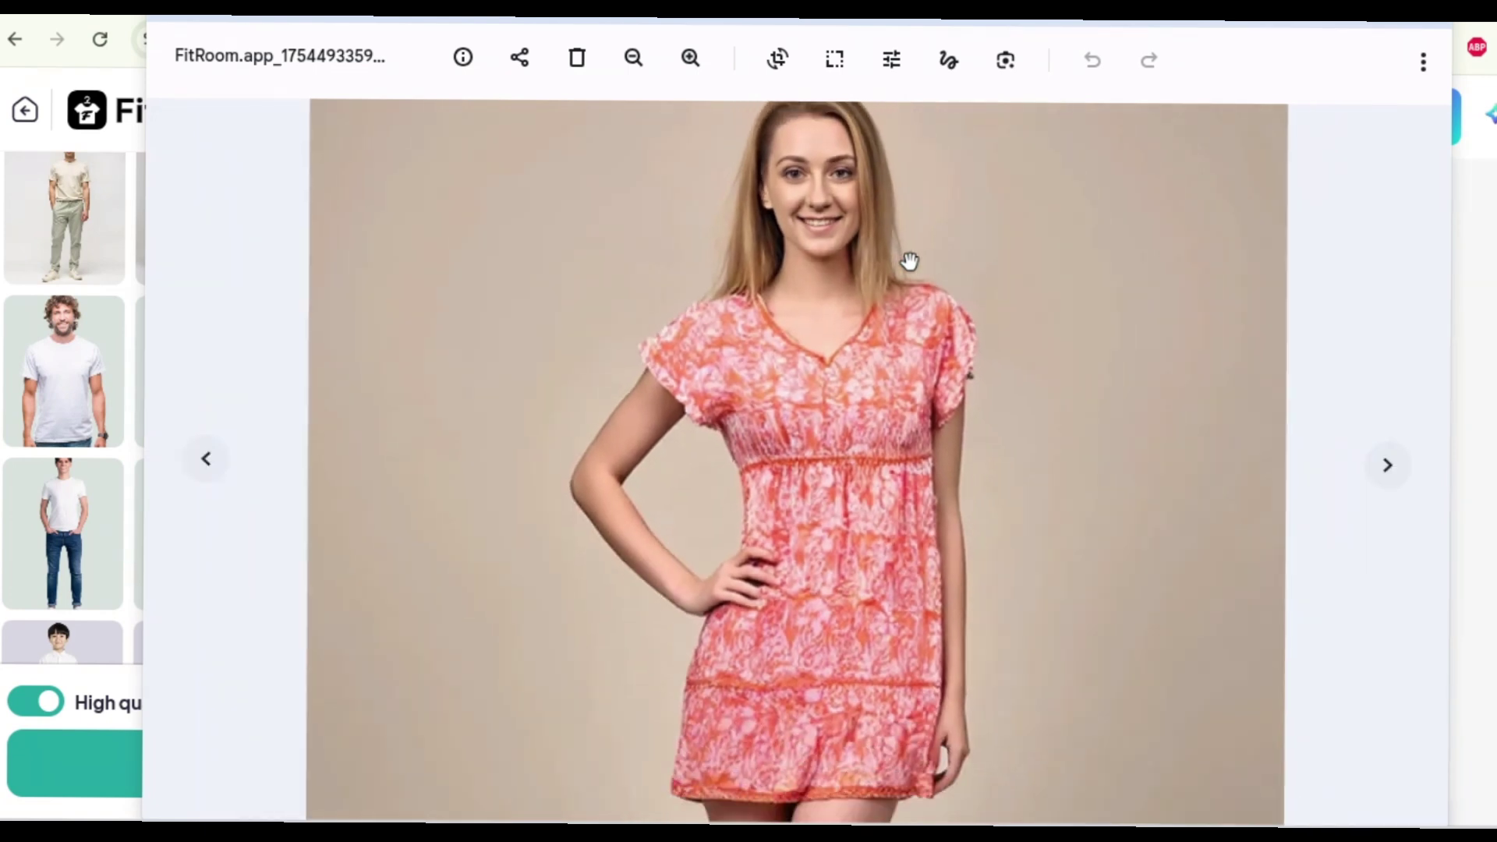
{"action": "scroll", "coordinate": [910, 261], "scroll_direction": "down", "scroll_amount": 4}
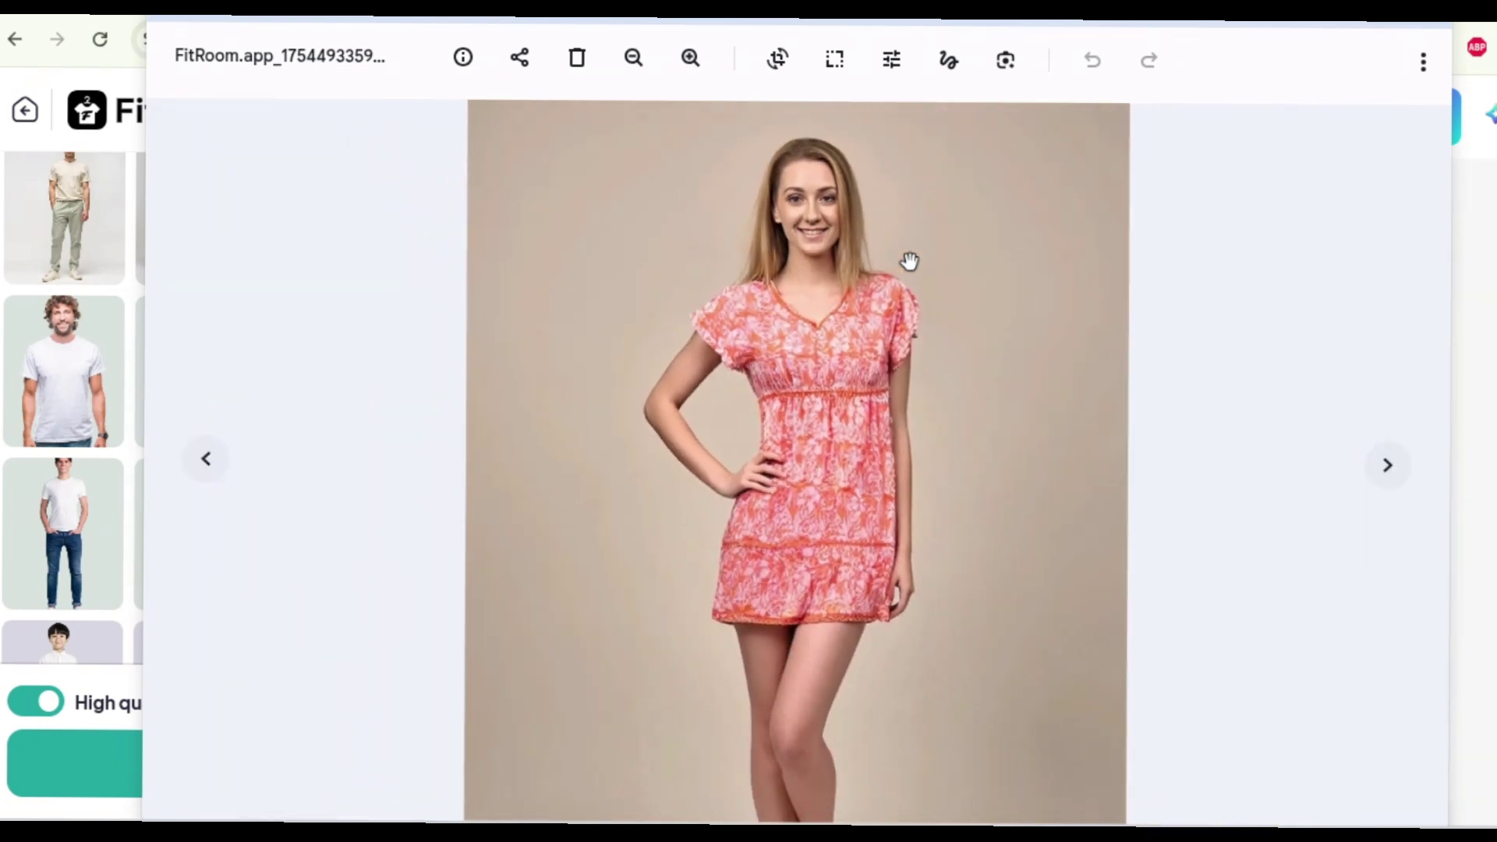
{"action": "scroll", "coordinate": [910, 261], "scroll_direction": "down", "scroll_amount": 1}
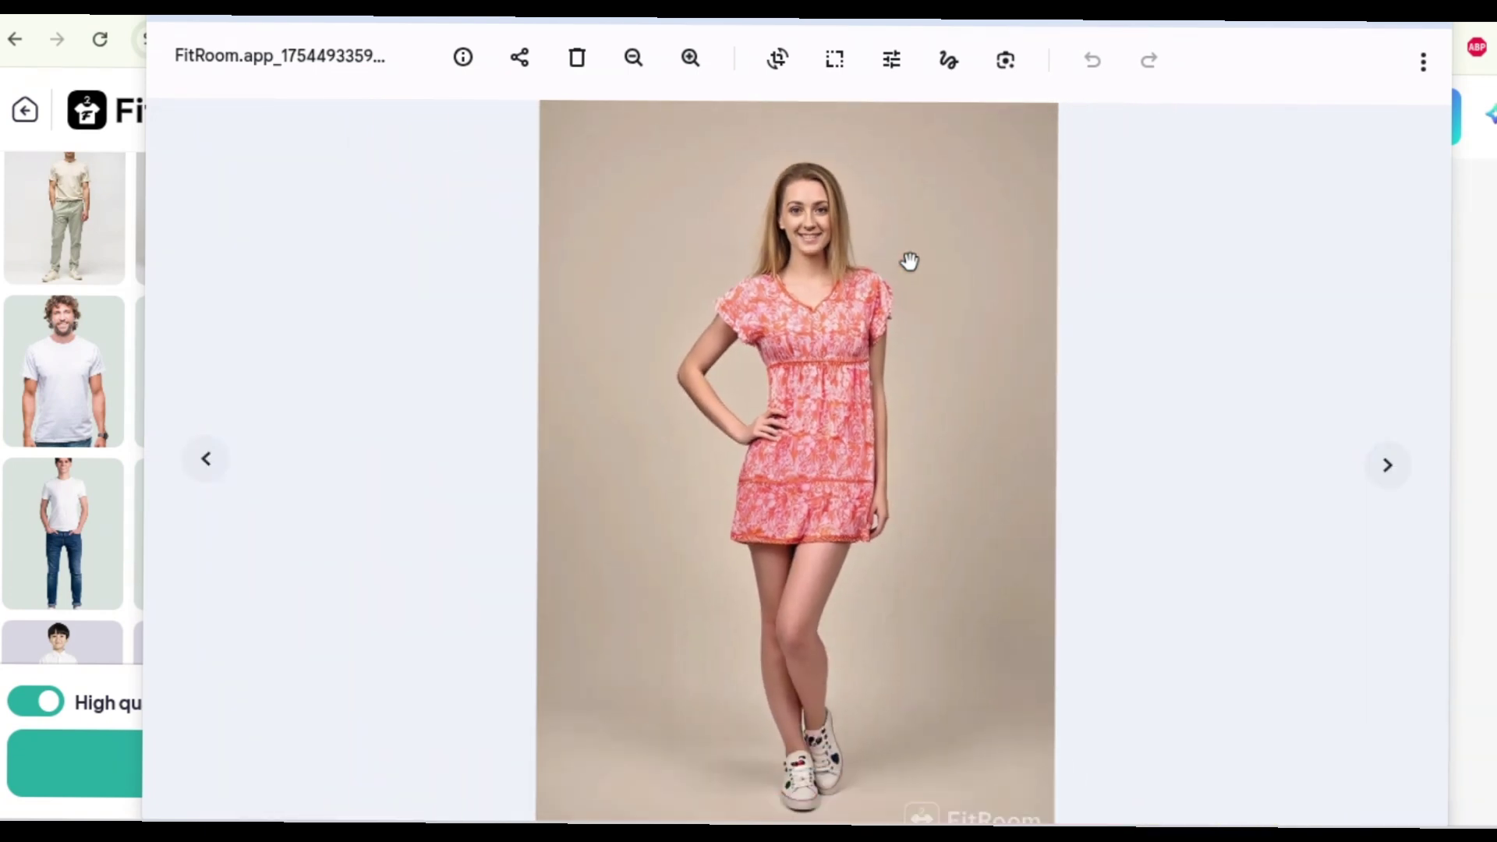
{"action": "scroll", "coordinate": [910, 261], "scroll_direction": "up", "scroll_amount": 1}
{"action": "scroll", "coordinate": [909, 261], "scroll_direction": "up", "scroll_amount": 4}
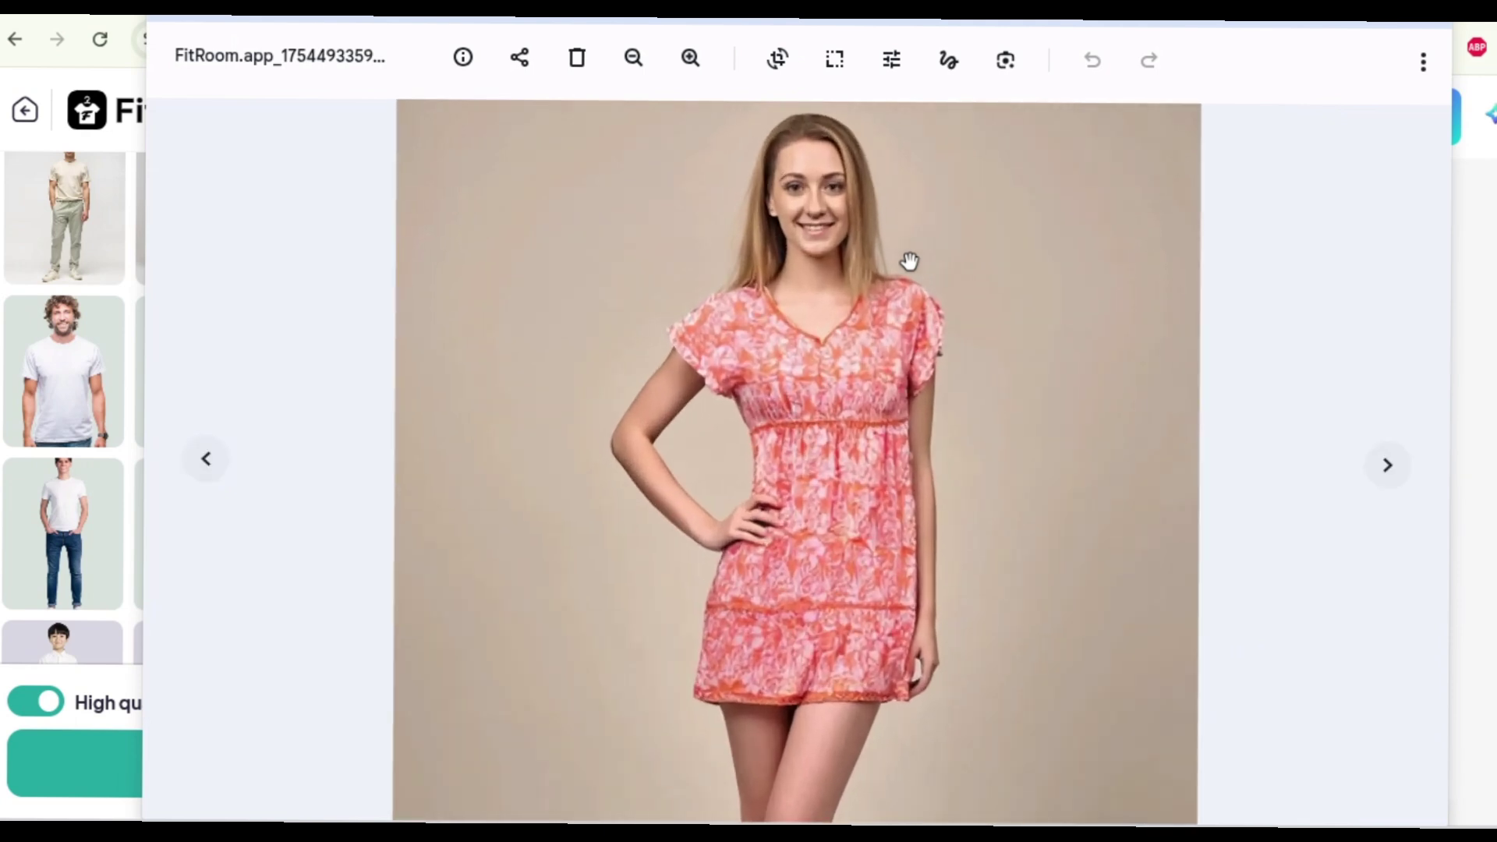
{"action": "scroll", "coordinate": [910, 261], "scroll_direction": "up", "scroll_amount": 4}
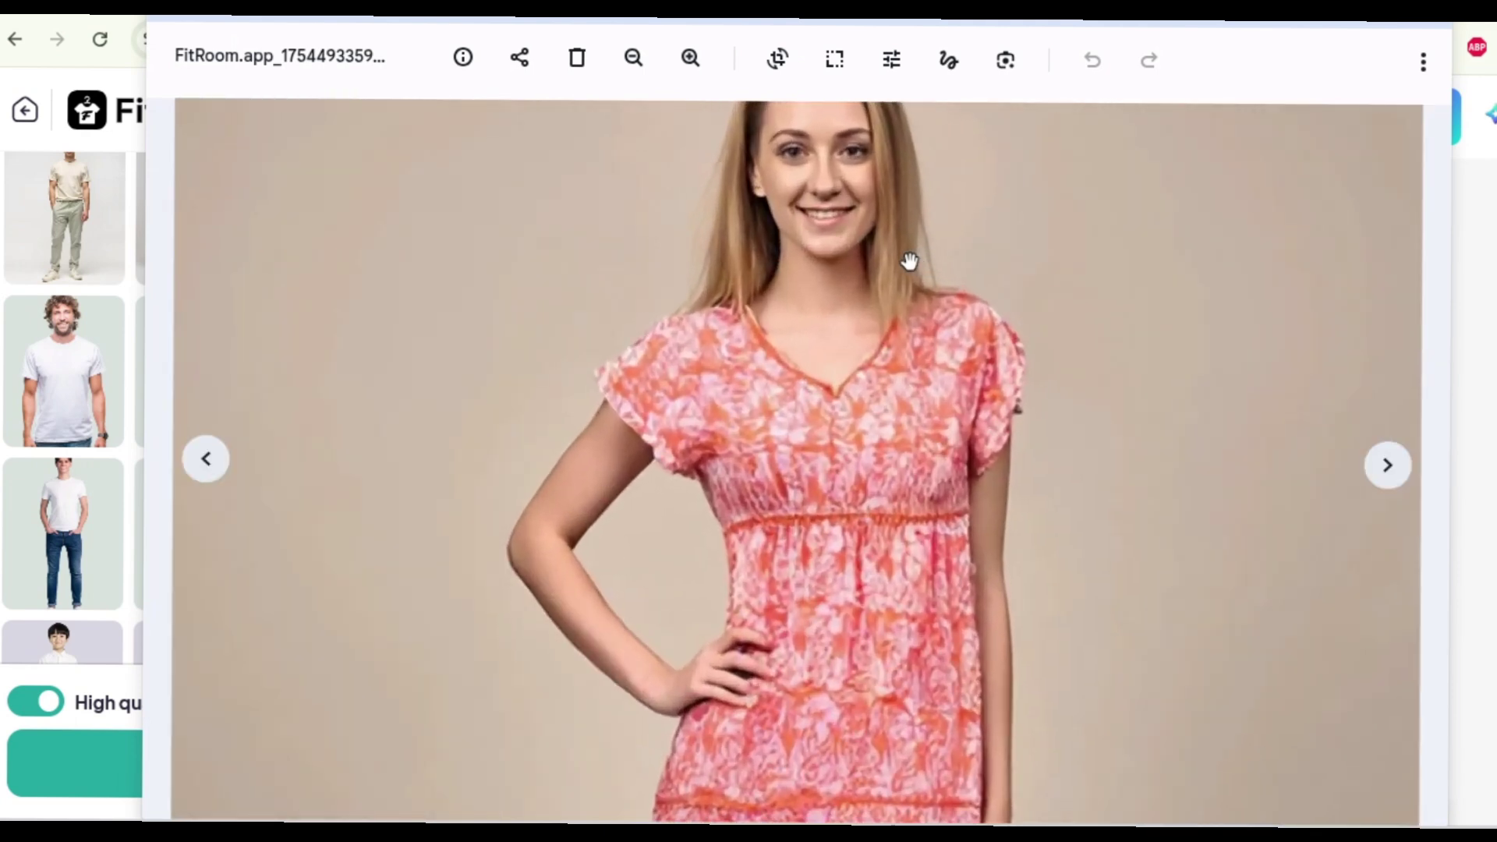
{"action": "scroll", "coordinate": [910, 261], "scroll_direction": "up", "scroll_amount": 1}
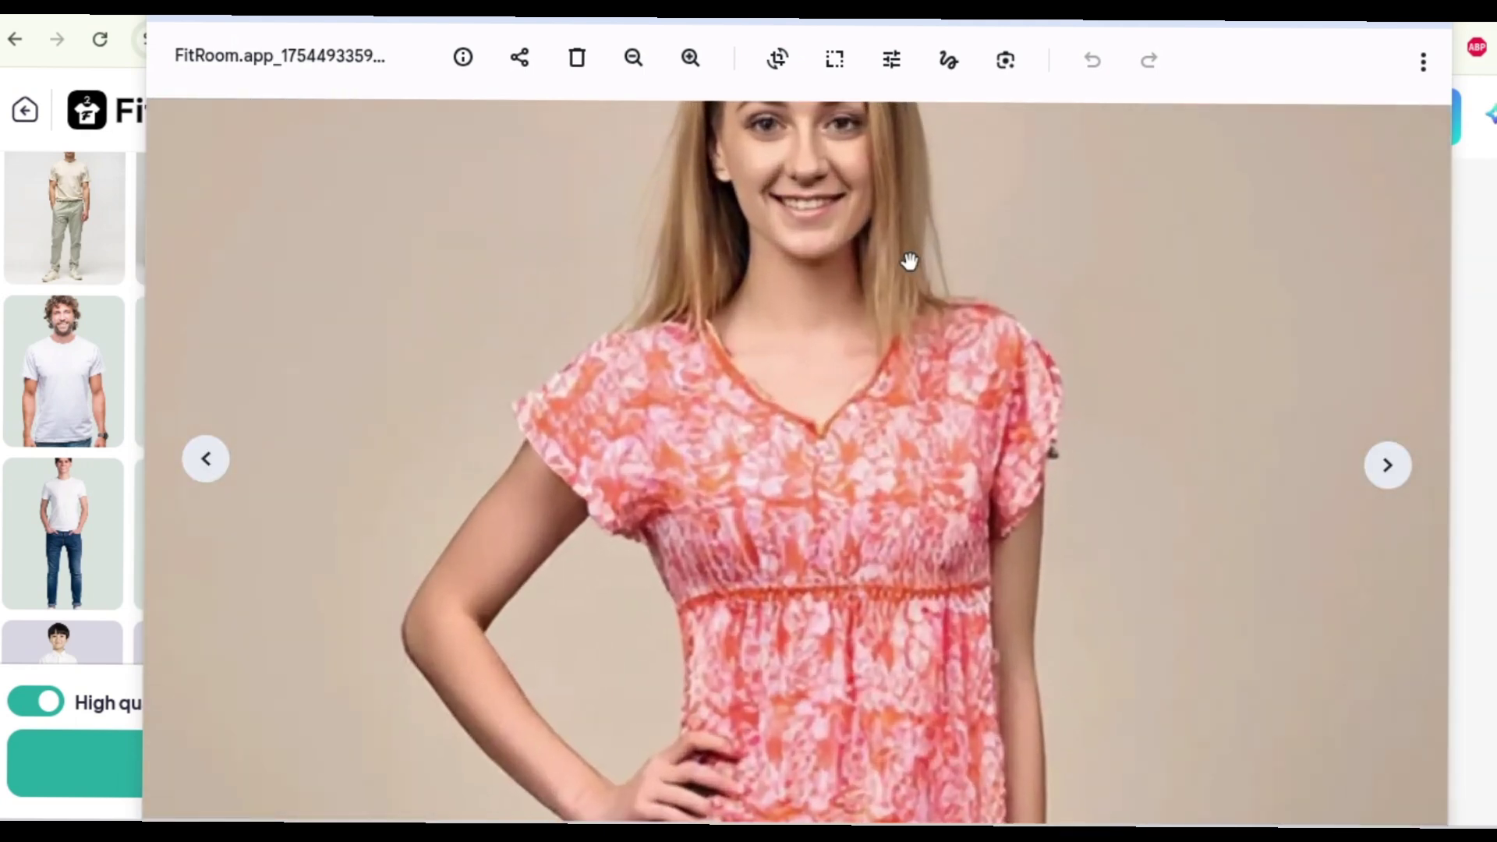
{"action": "scroll", "coordinate": [910, 261], "scroll_direction": "down", "scroll_amount": 1}
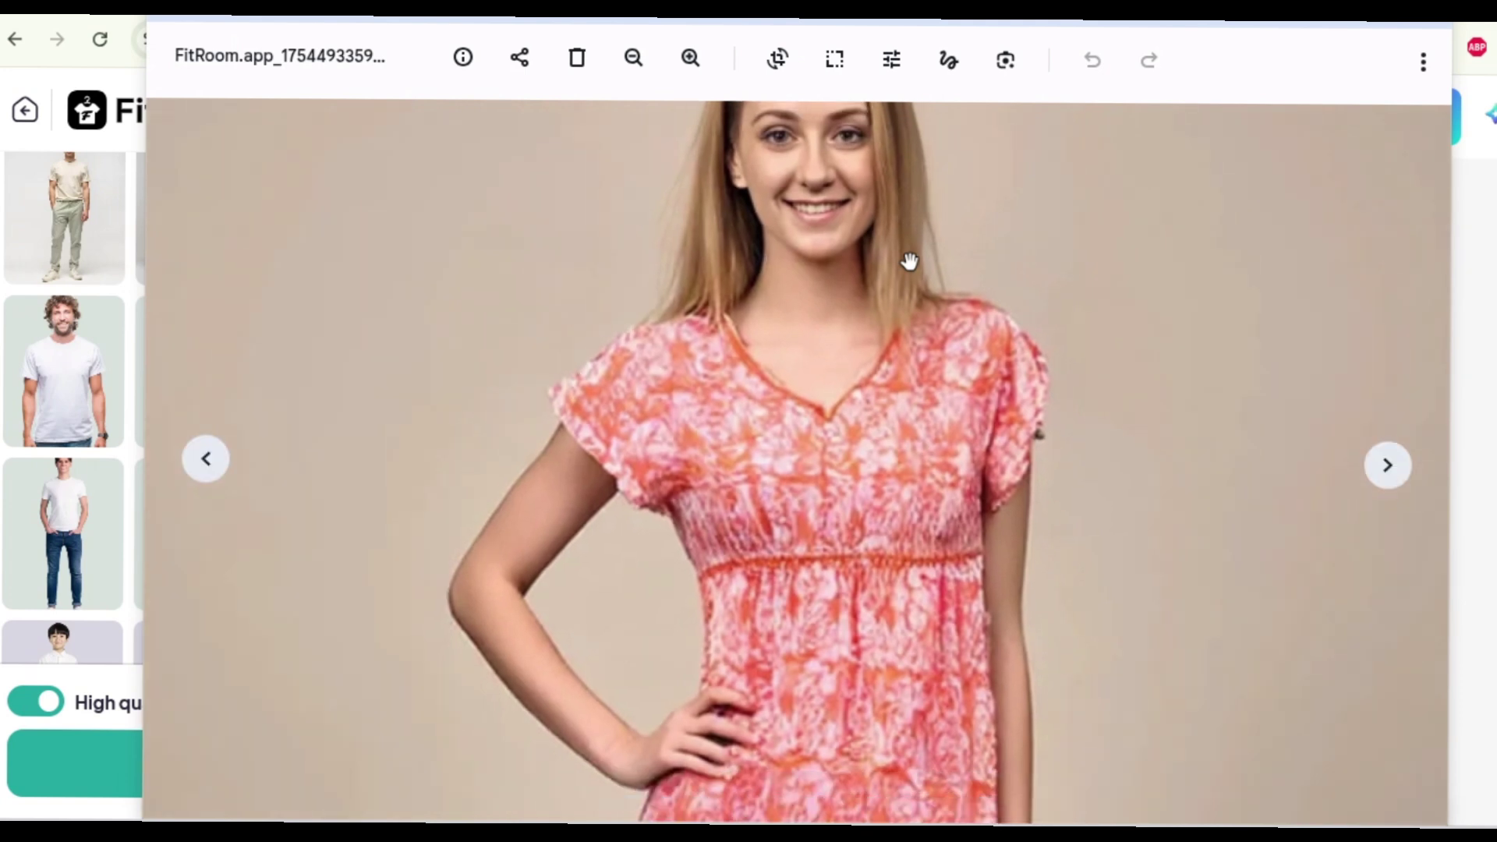
{"action": "scroll", "coordinate": [910, 261], "scroll_direction": "down", "scroll_amount": 3}
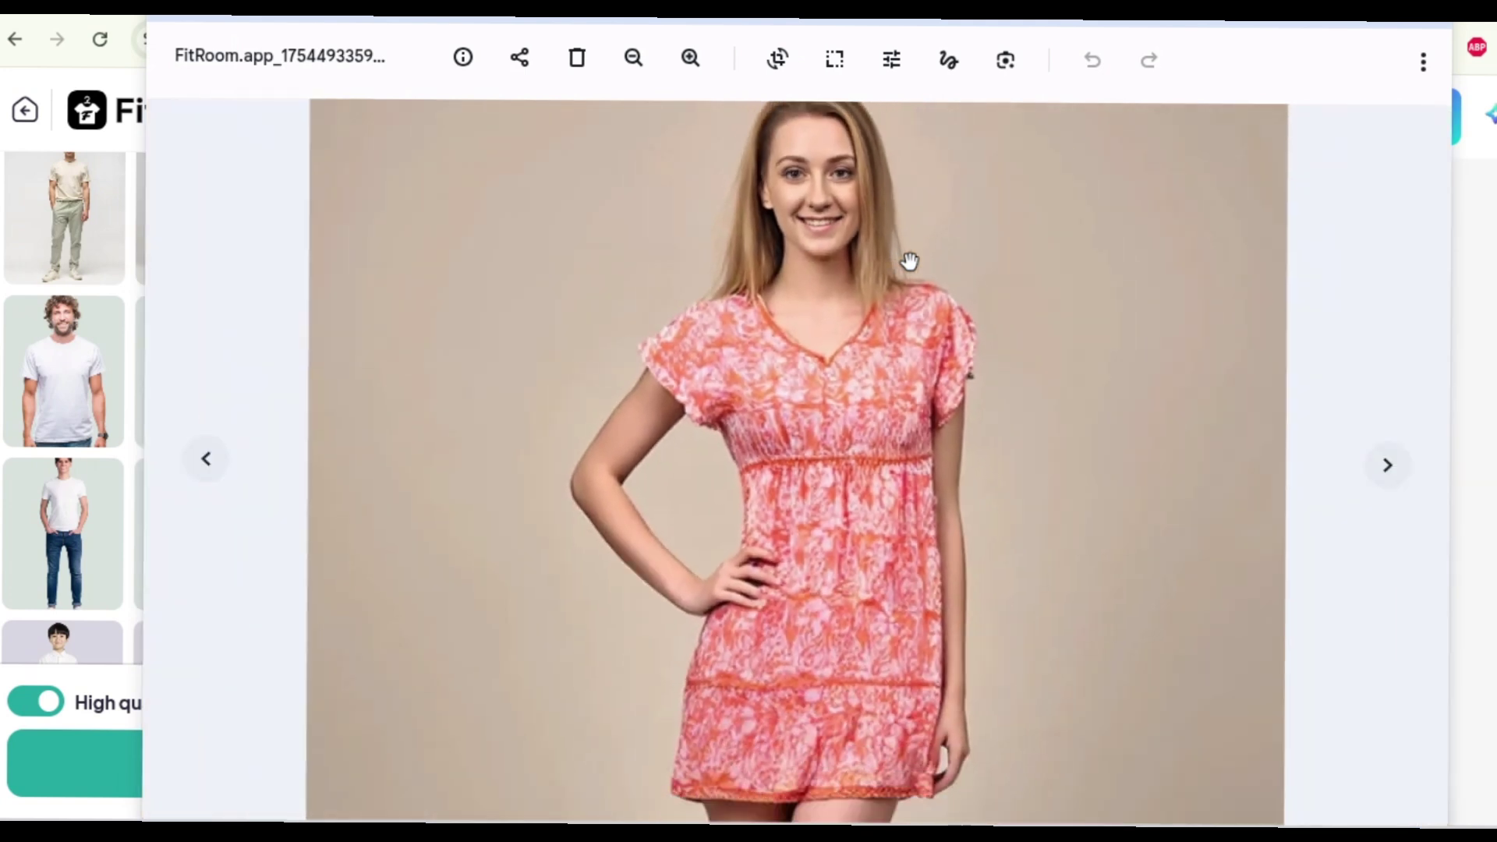
{"action": "scroll", "coordinate": [910, 262], "scroll_direction": "down", "scroll_amount": 3}
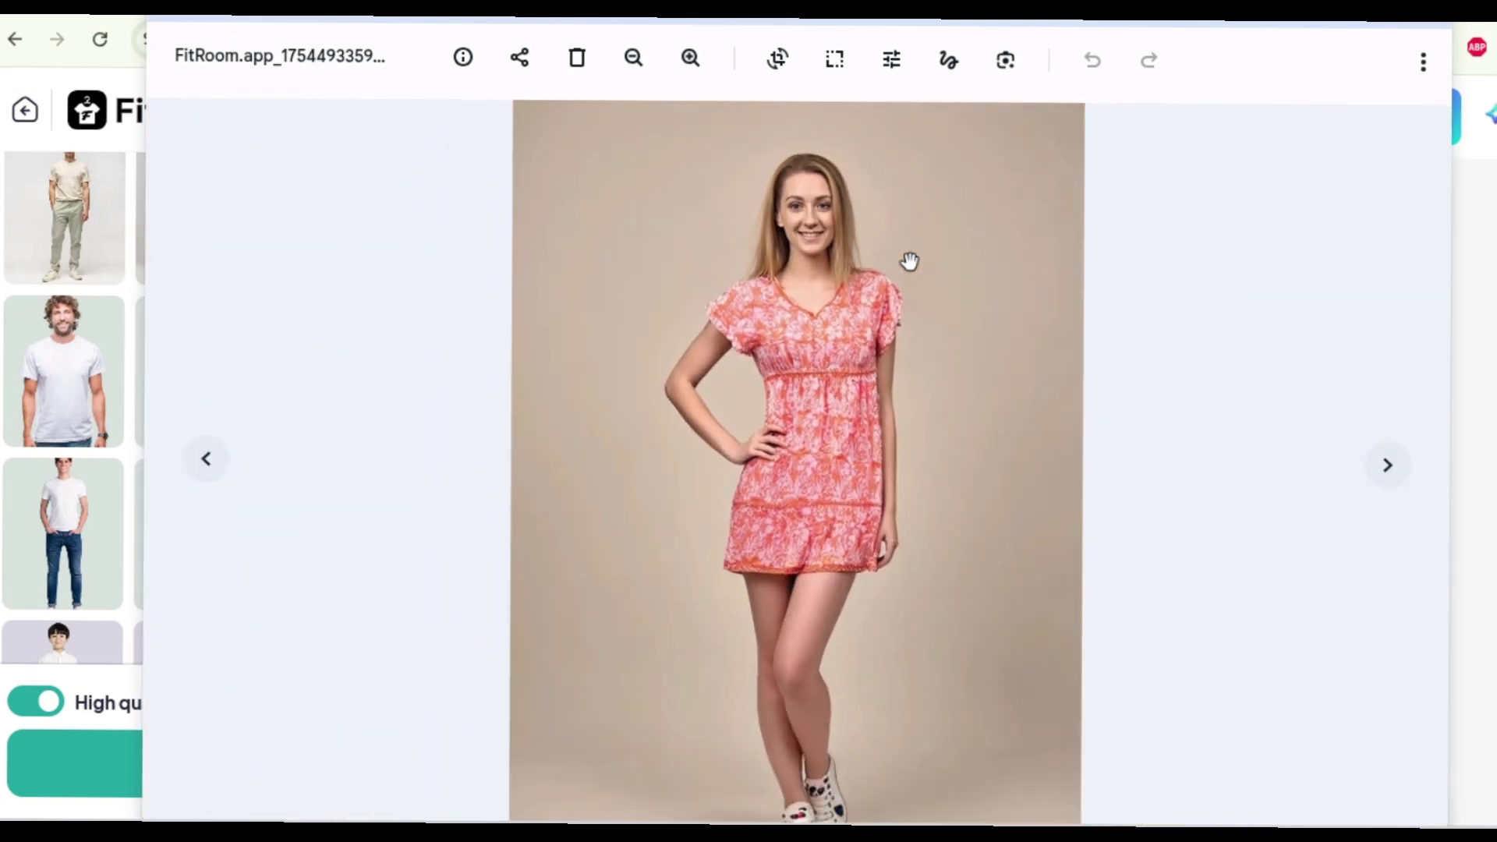
{"action": "scroll", "coordinate": [932, 244], "scroll_direction": "down", "scroll_amount": 1}
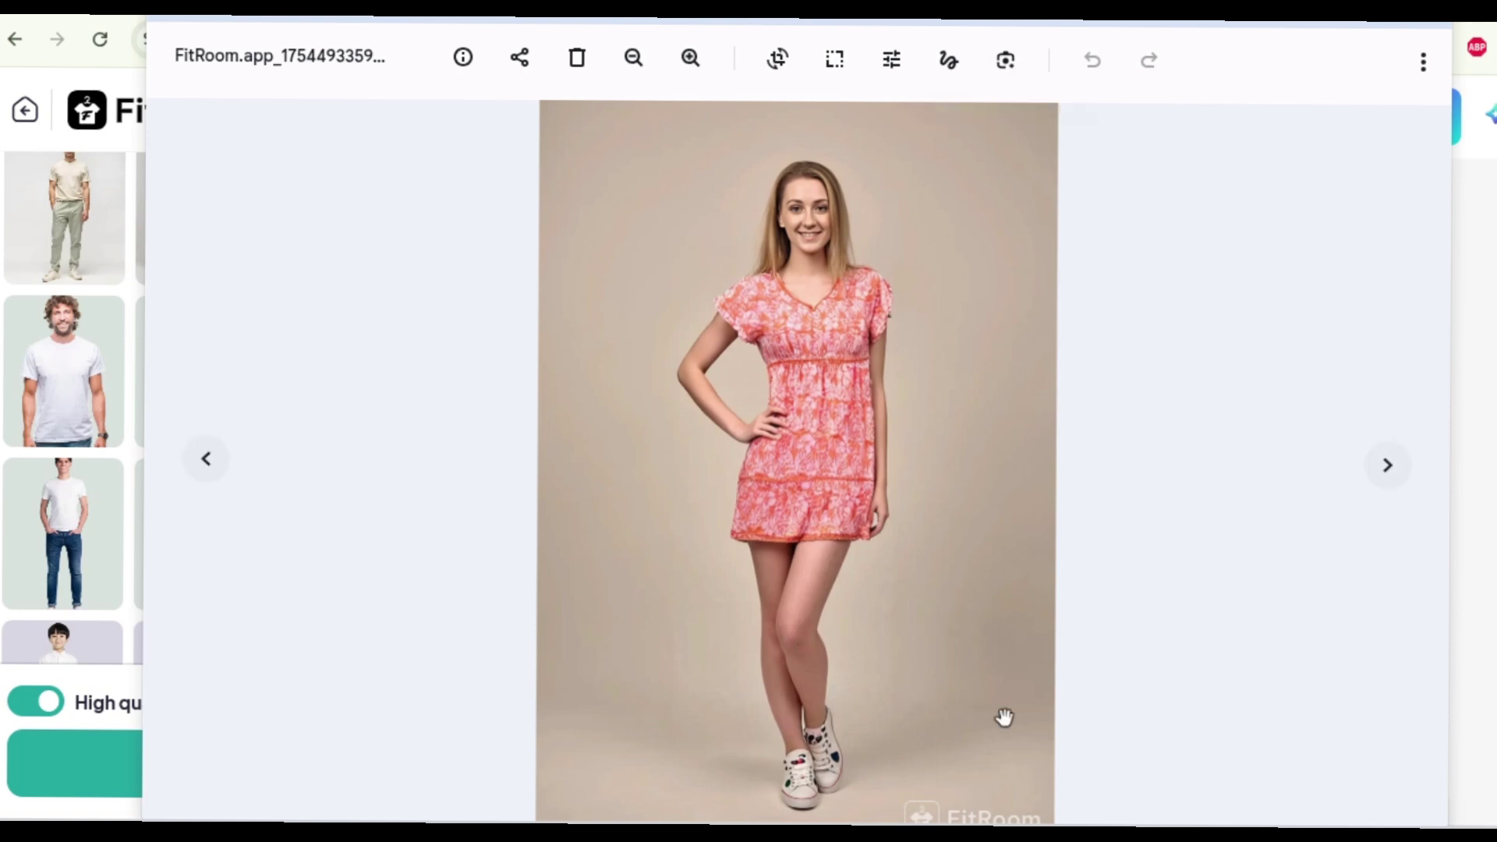
{"action": "scroll", "coordinate": [955, 681], "scroll_direction": "down", "scroll_amount": 1}
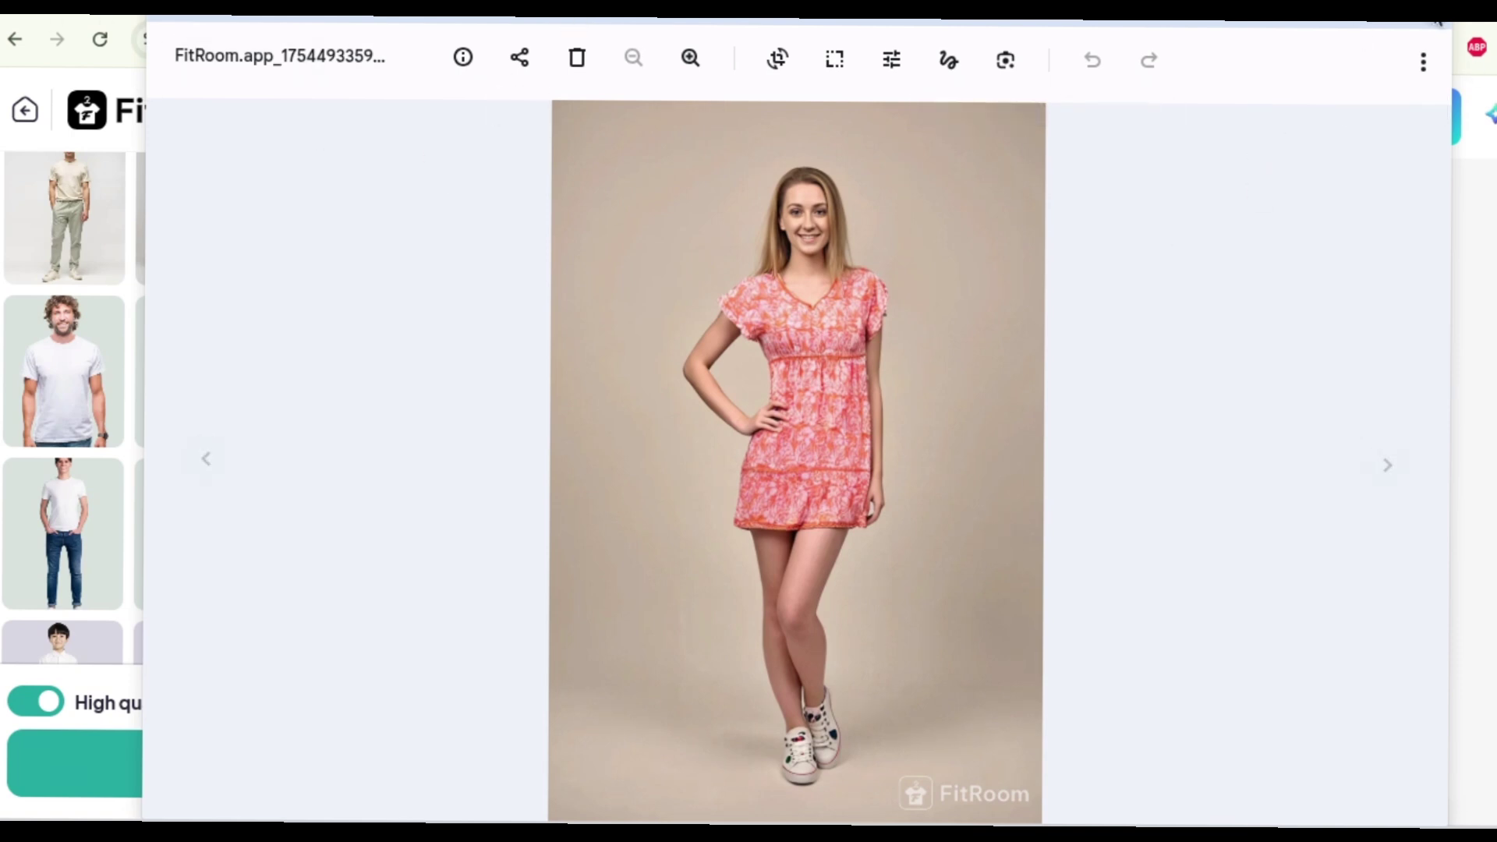
- Close Gallery and remove the pink floral dress from the clothing slot
{"action": "left_click", "coordinate": [1438, 24]}
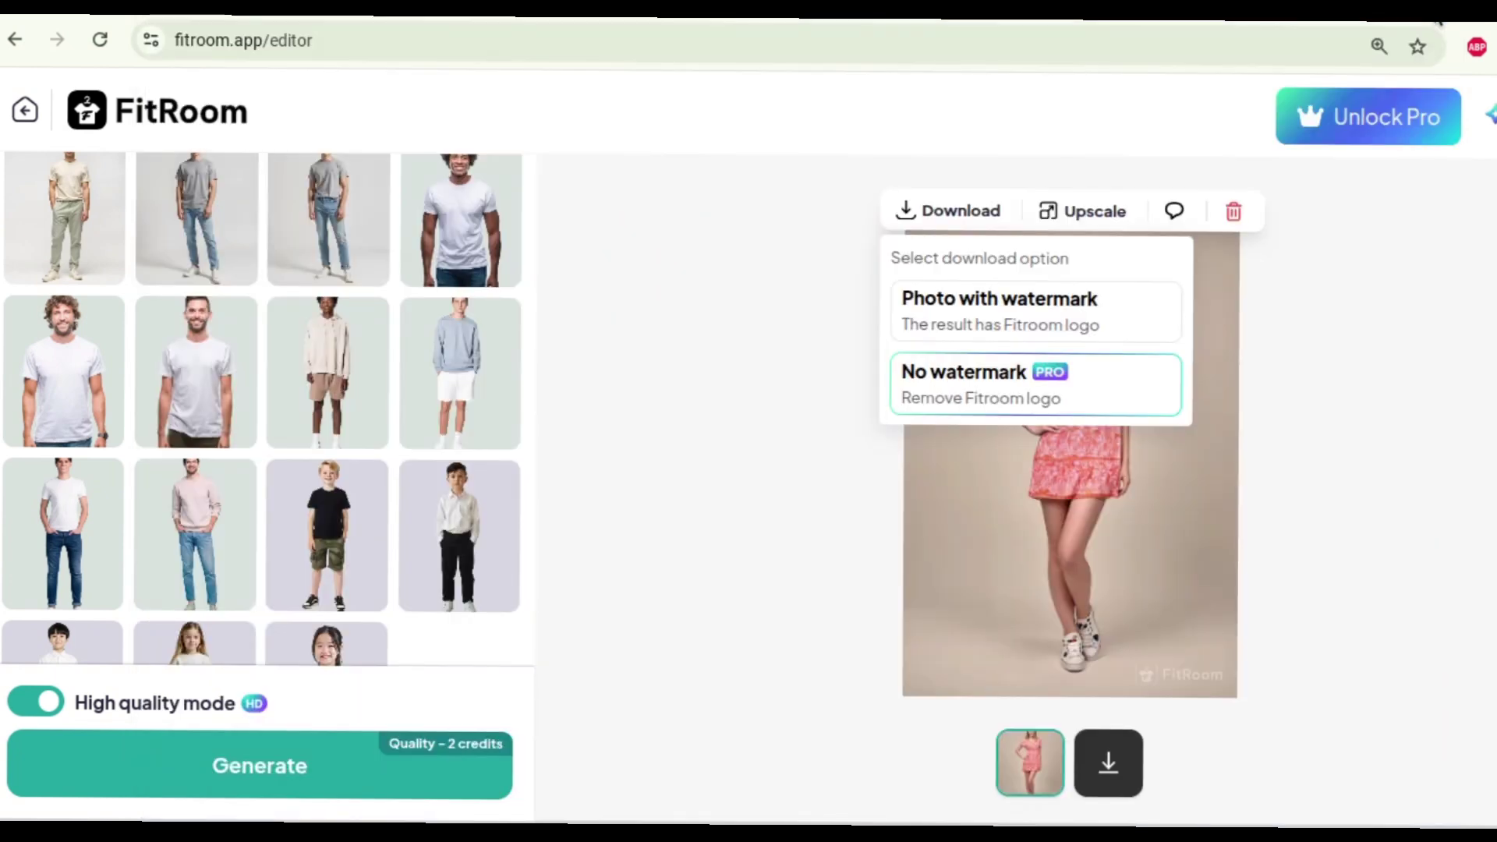
{"action": "left_click", "coordinate": [1422, 385]}
{"action": "scroll", "coordinate": [421, 397], "scroll_direction": "up", "scroll_amount": 10}
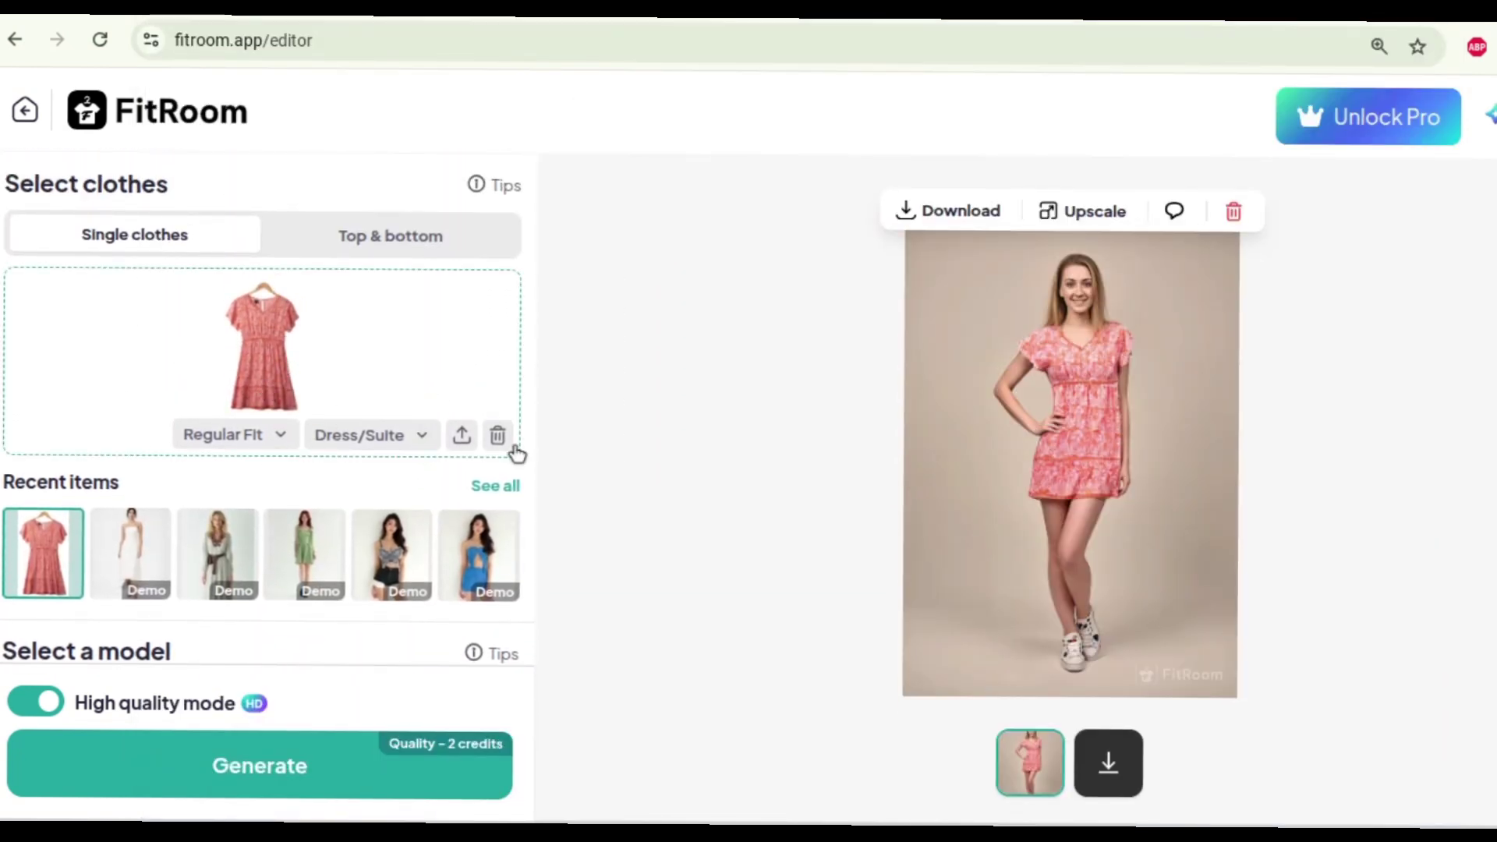
{"action": "left_click", "coordinate": [498, 435]}
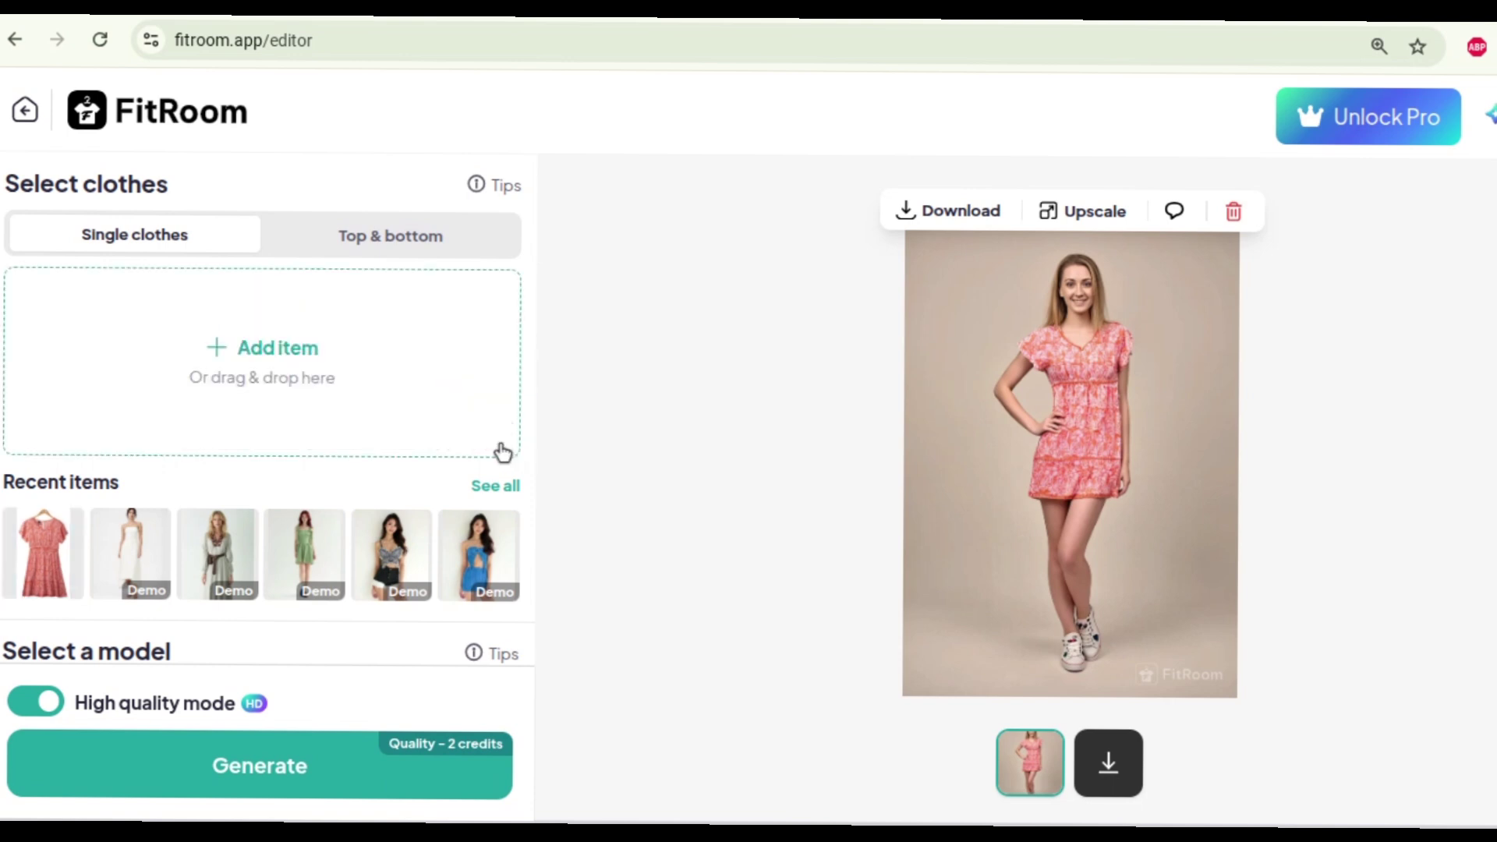
- Upload the light green shirt image from Downloads as the new clothing item
{"action": "left_click", "coordinate": [277, 364]}
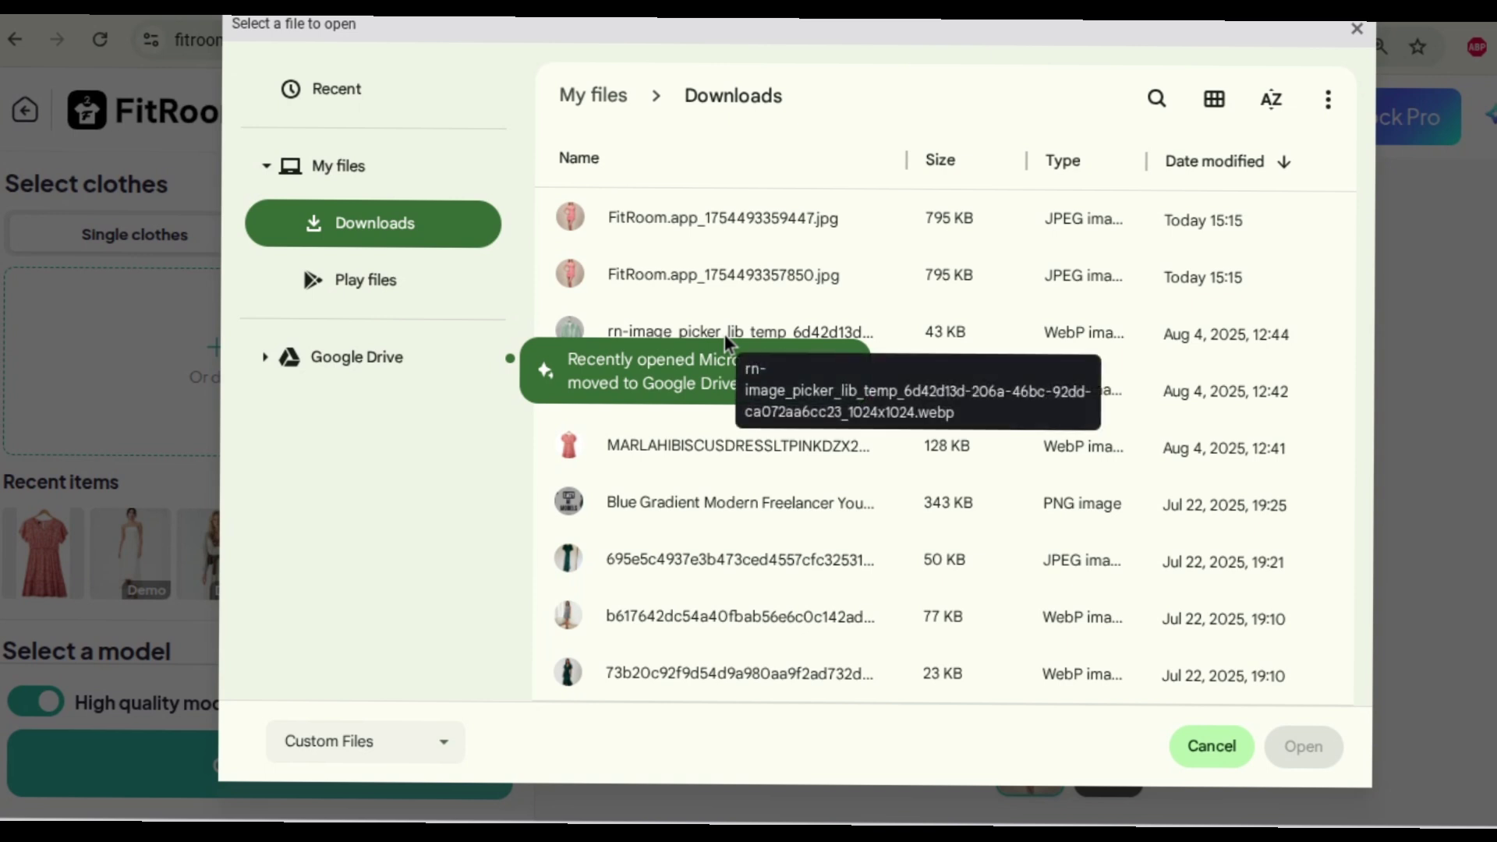
{"action": "left_click", "coordinate": [771, 335]}
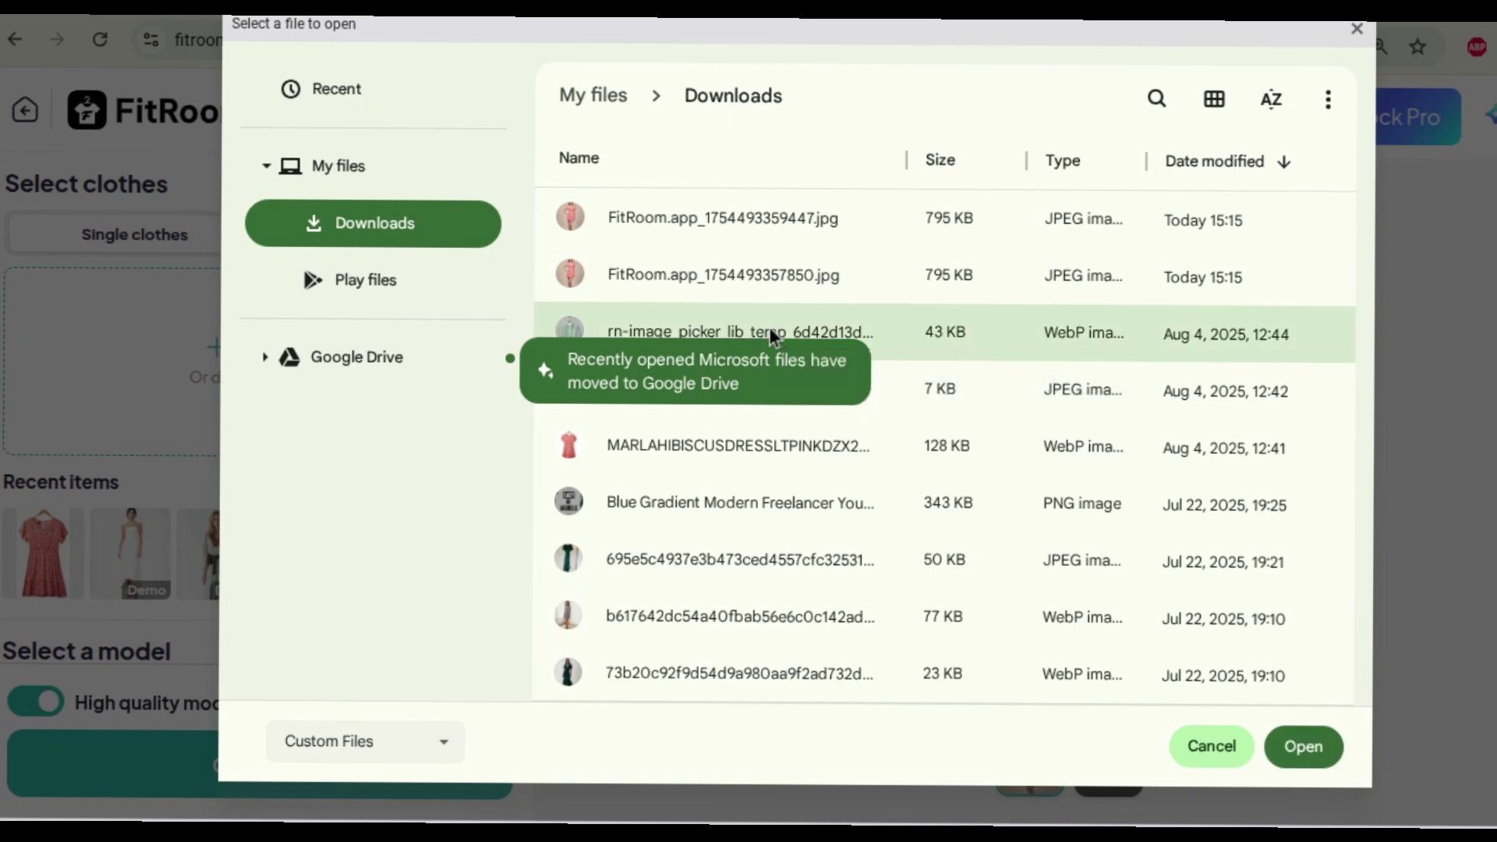
{"action": "left_click", "coordinate": [1300, 747]}
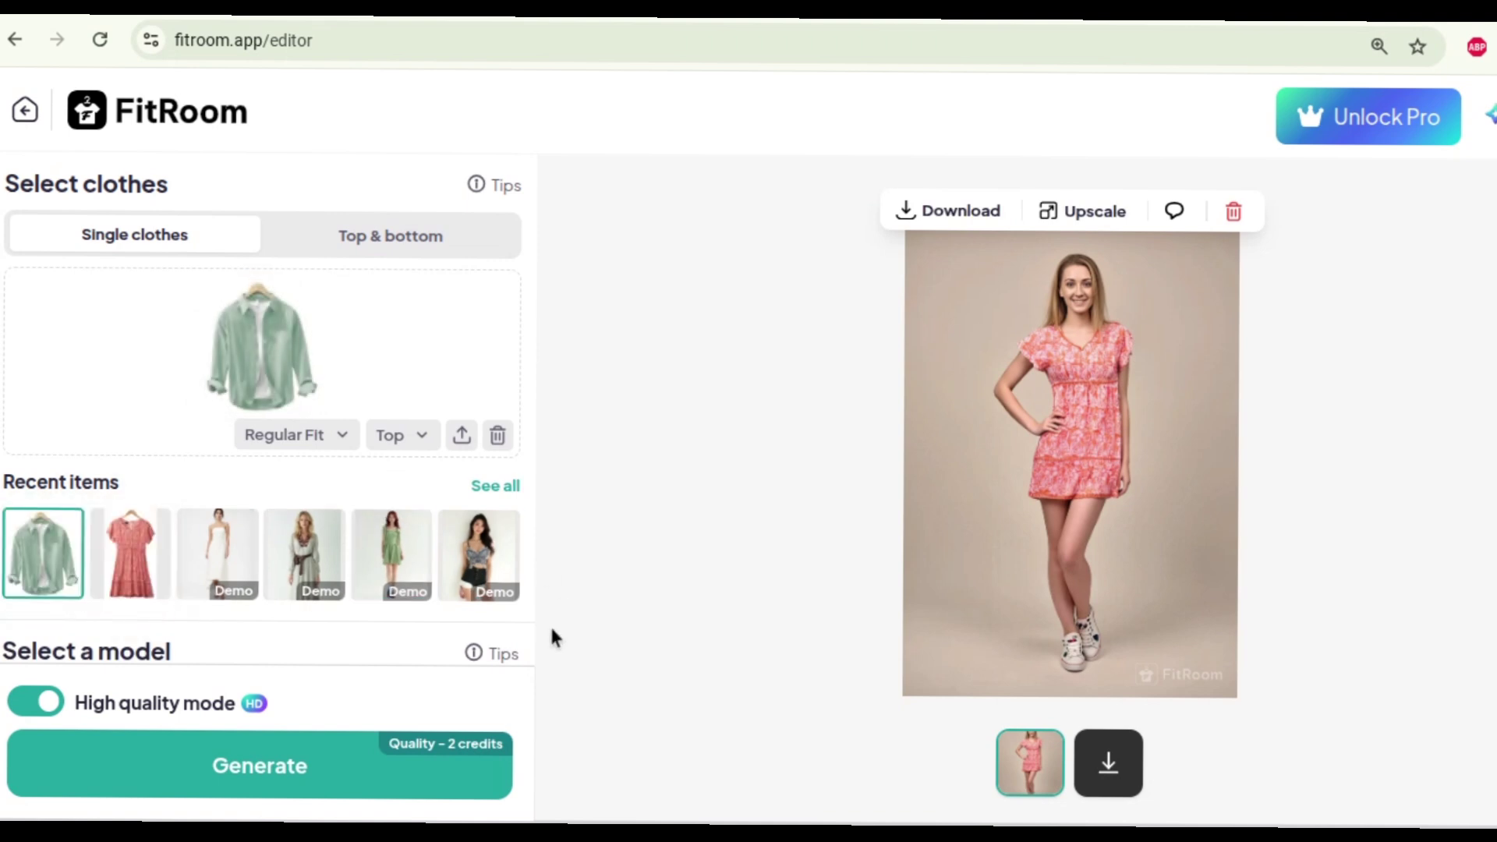
- Set the green shirt's fit to Loose Fit
{"action": "left_click", "coordinate": [39, 344]}
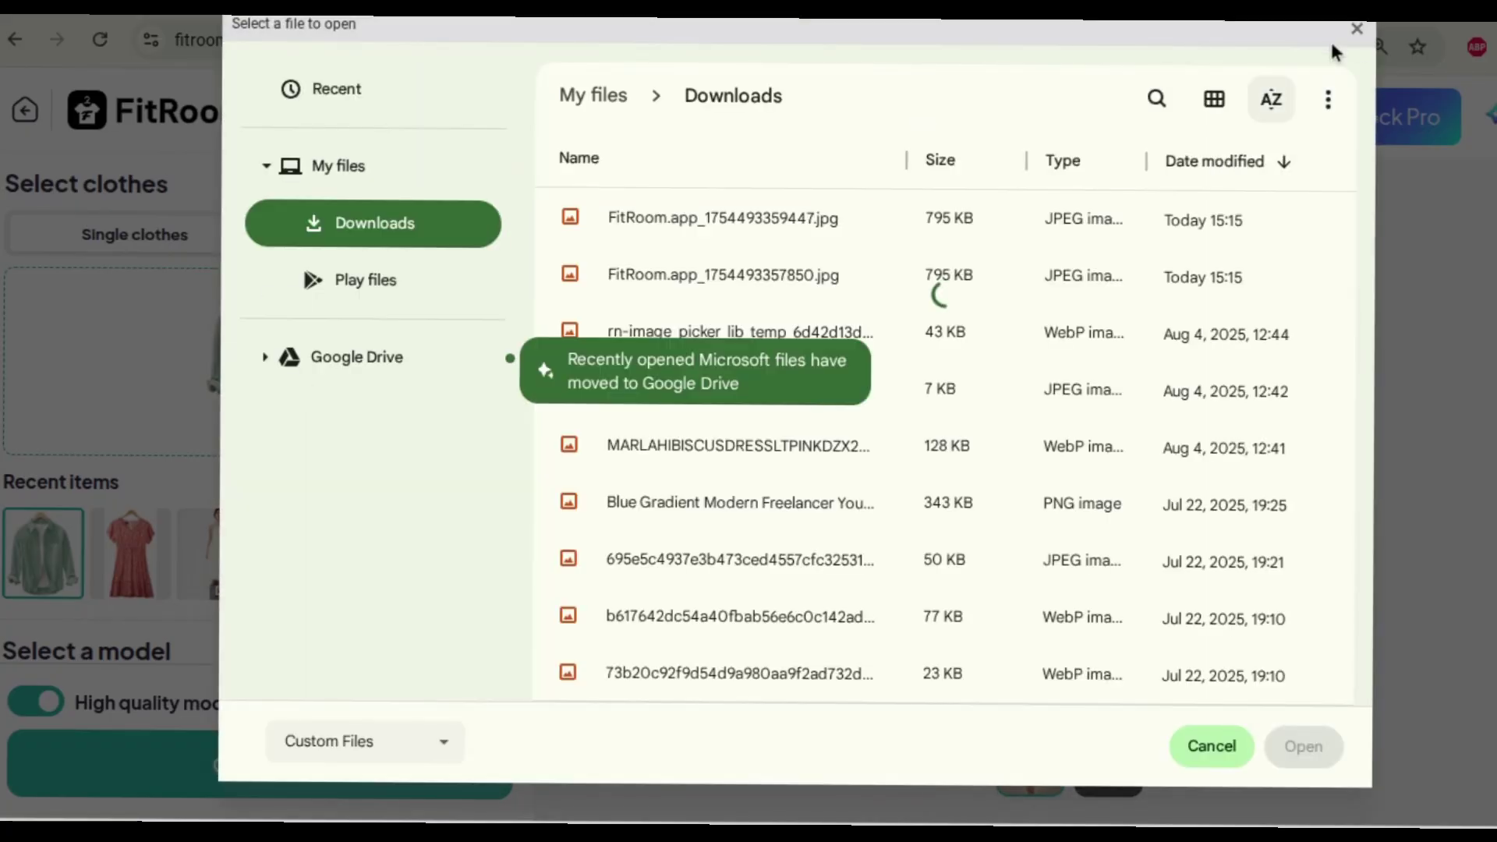
{"action": "left_click", "coordinate": [1357, 29]}
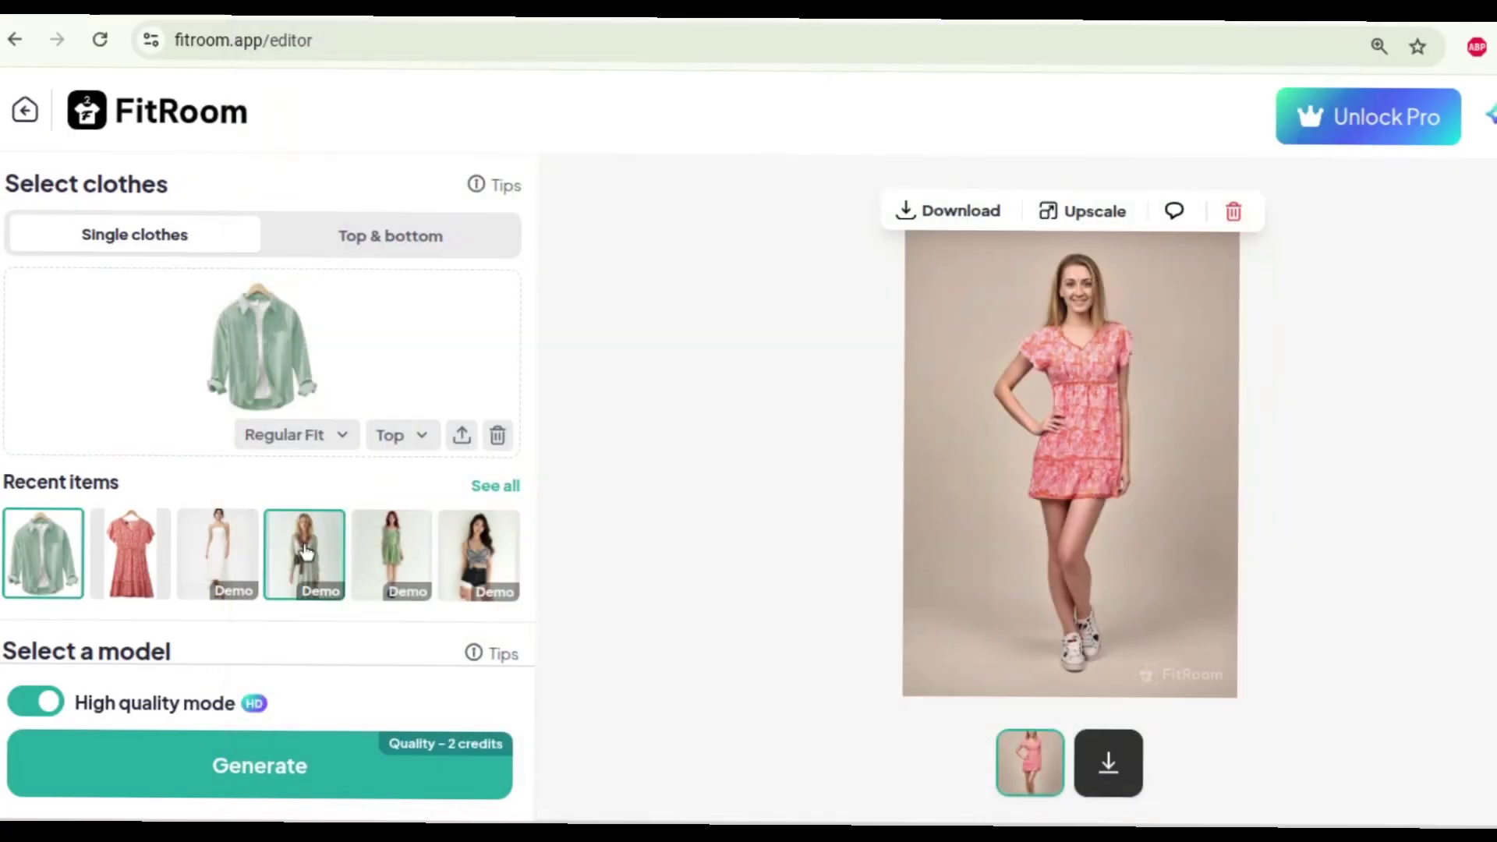
{"action": "left_click", "coordinate": [333, 440]}
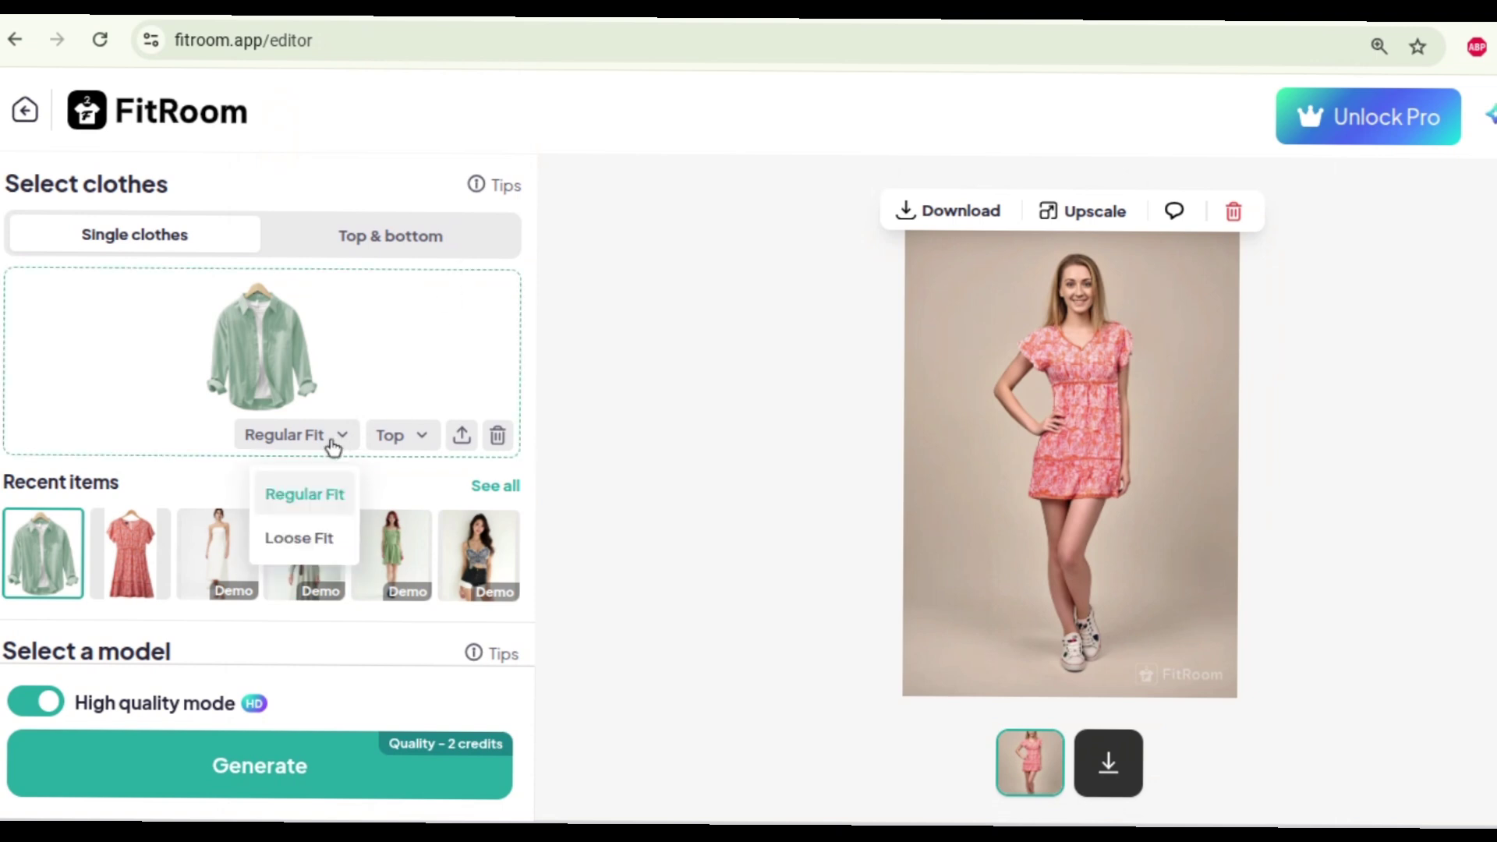
{"action": "left_click", "coordinate": [337, 538]}
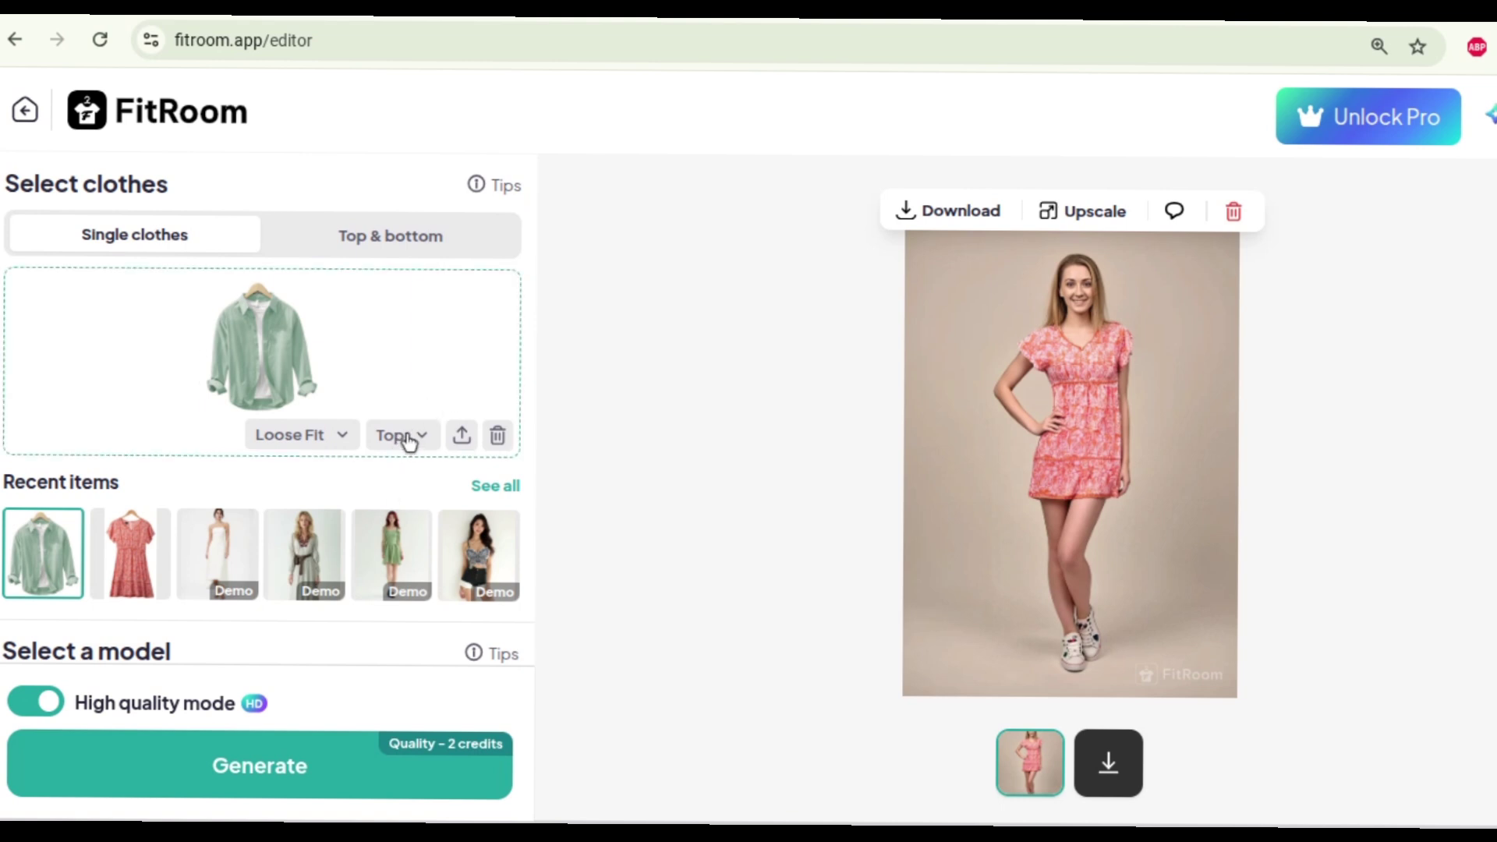
- Select the young man in a grey tee and jeans as the try-on model
{"action": "scroll", "coordinate": [472, 652], "scroll_direction": "down", "scroll_amount": 4}
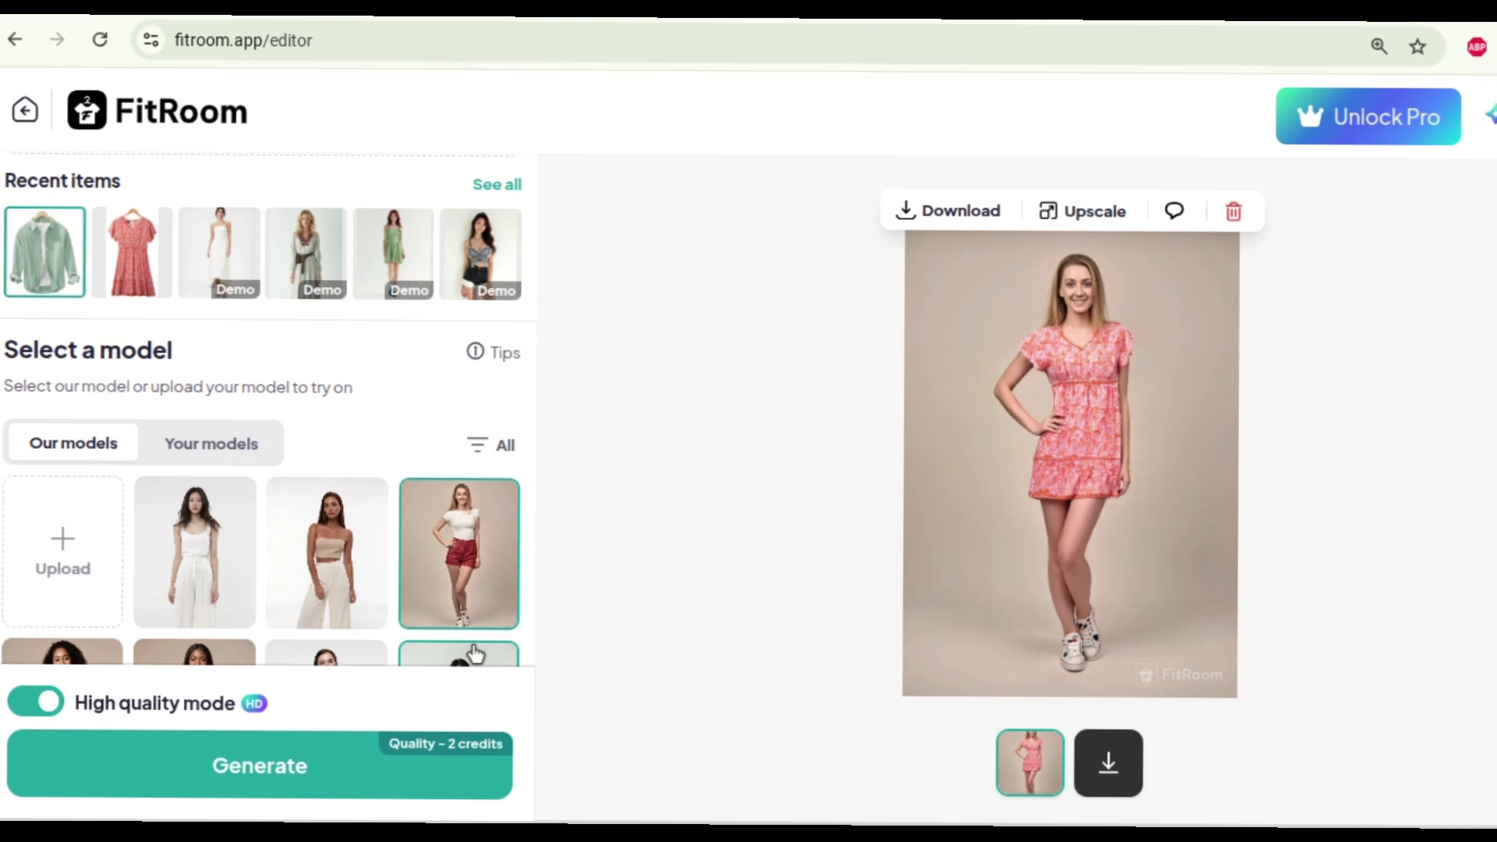
{"action": "scroll", "coordinate": [474, 653], "scroll_direction": "down", "scroll_amount": 3}
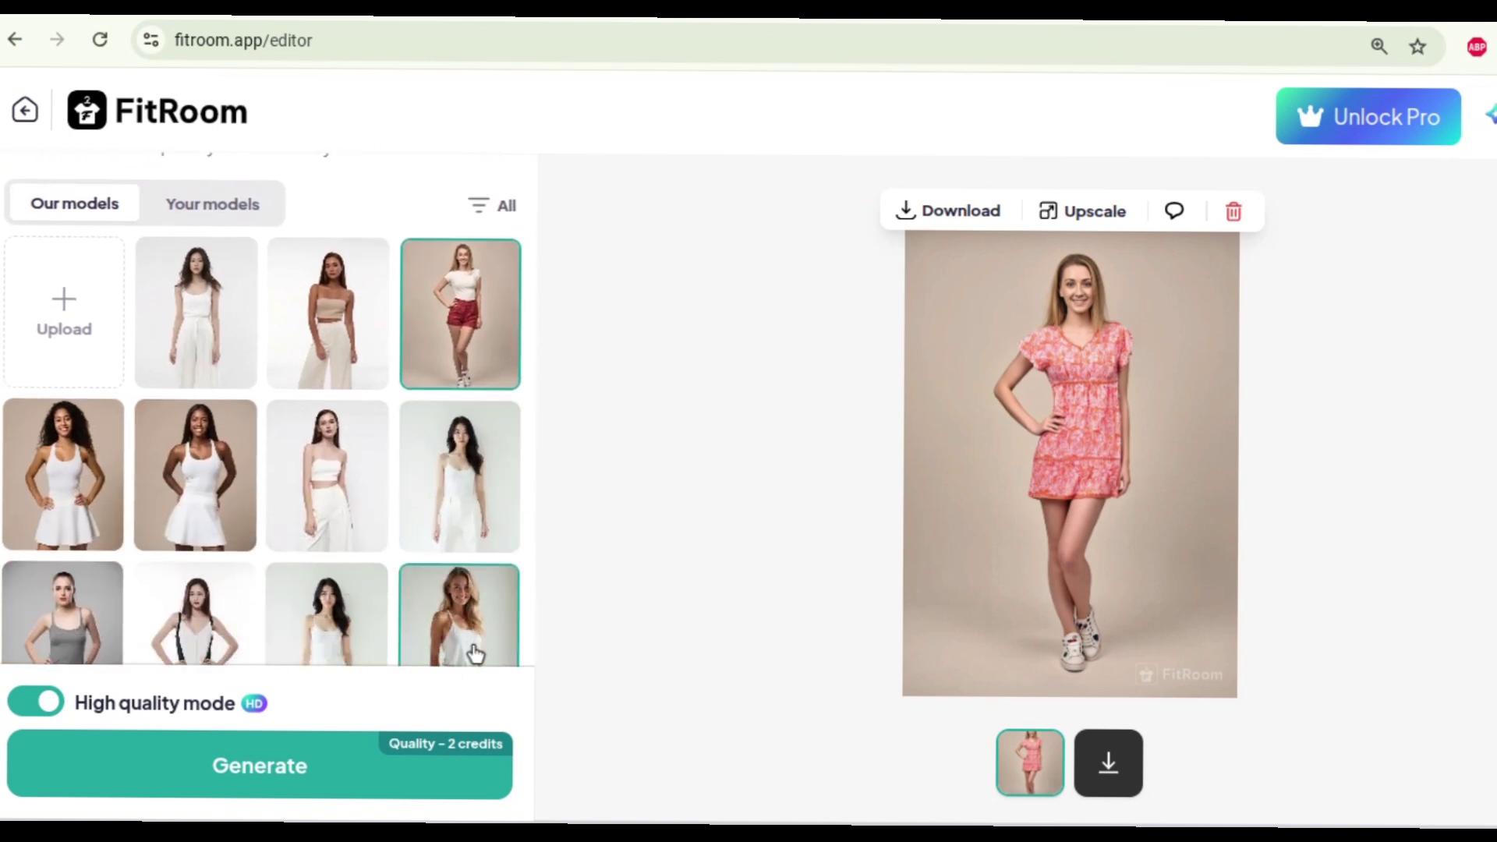
{"action": "scroll", "coordinate": [364, 517], "scroll_direction": "down", "scroll_amount": 7}
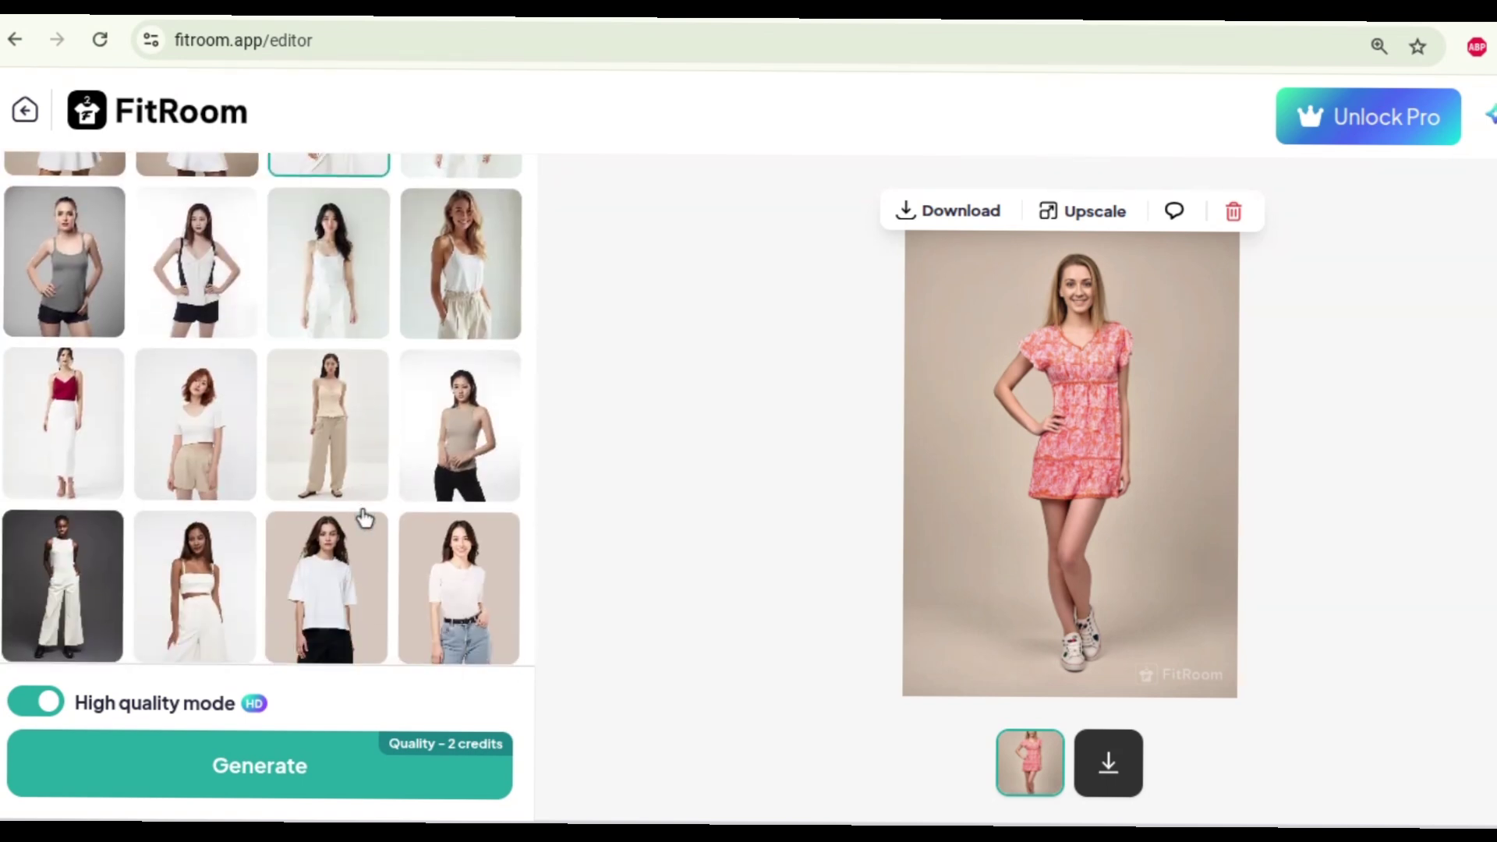
{"action": "scroll", "coordinate": [364, 518], "scroll_direction": "down", "scroll_amount": 10}
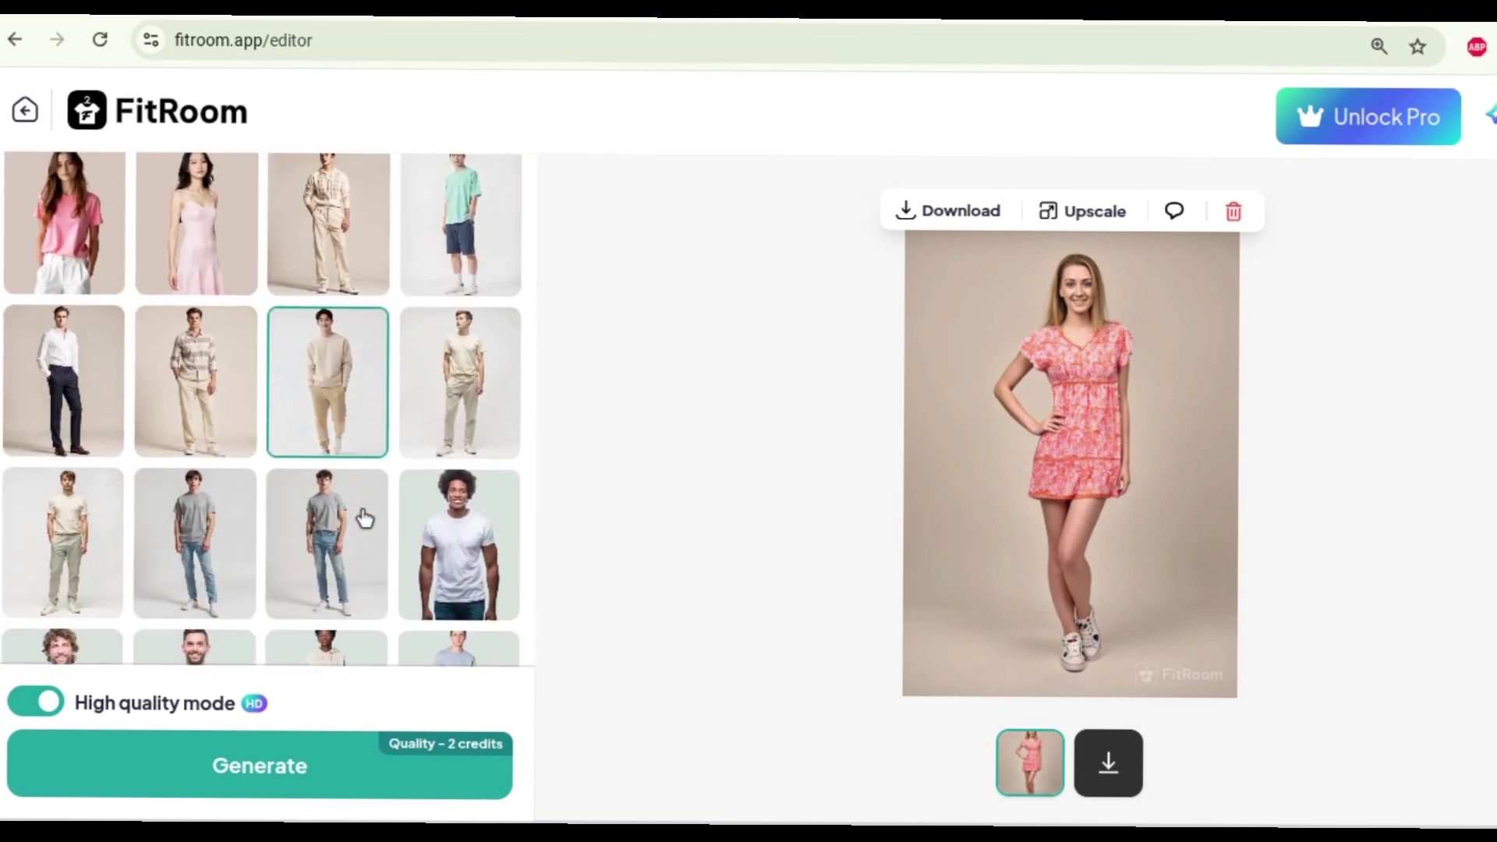
{"action": "scroll", "coordinate": [364, 517], "scroll_direction": "down", "scroll_amount": 2}
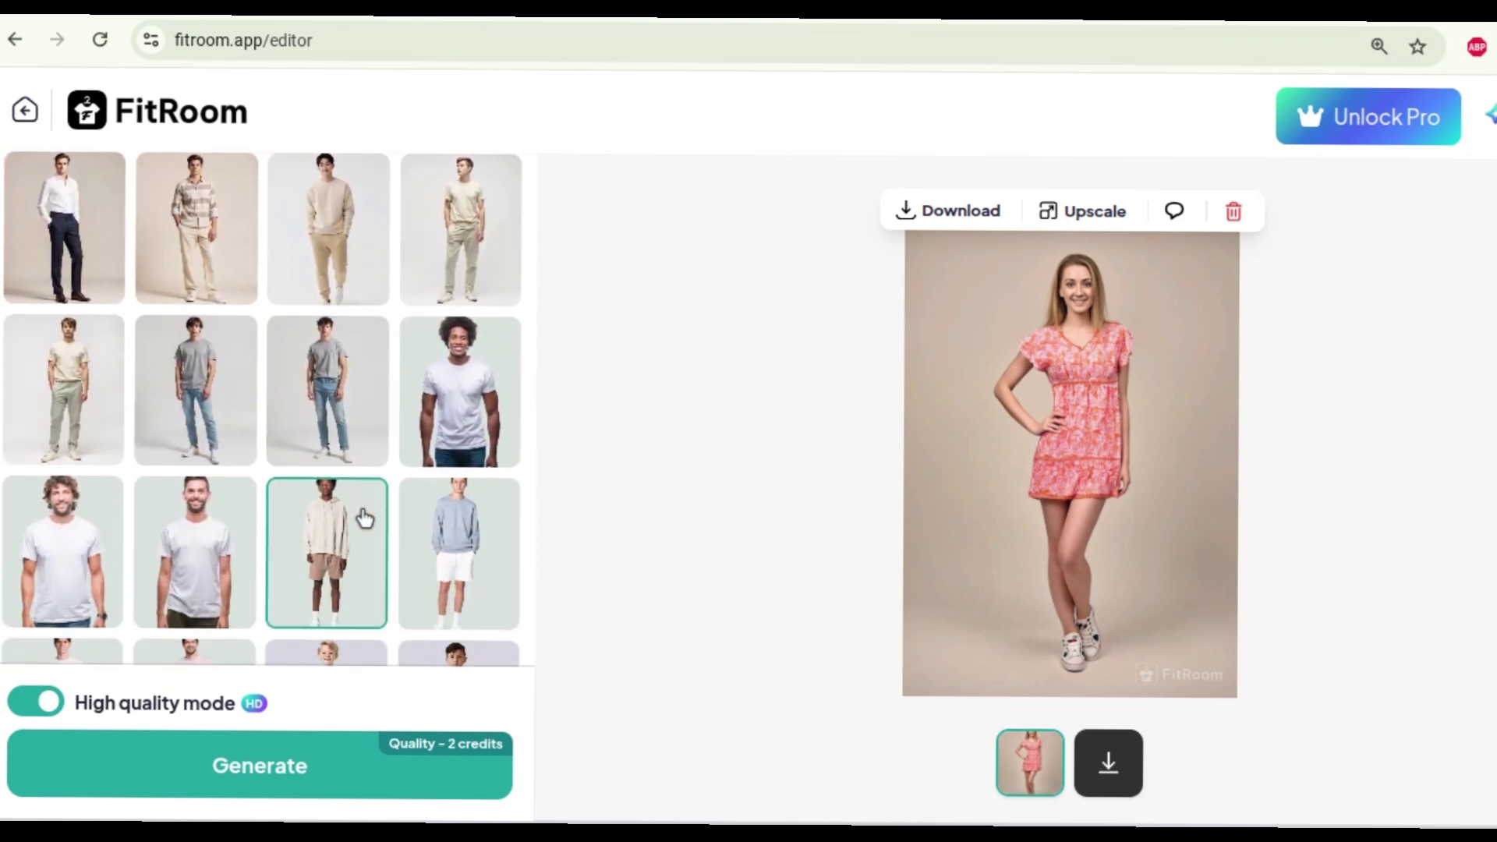
{"action": "scroll", "coordinate": [364, 518], "scroll_direction": "up", "scroll_amount": 1}
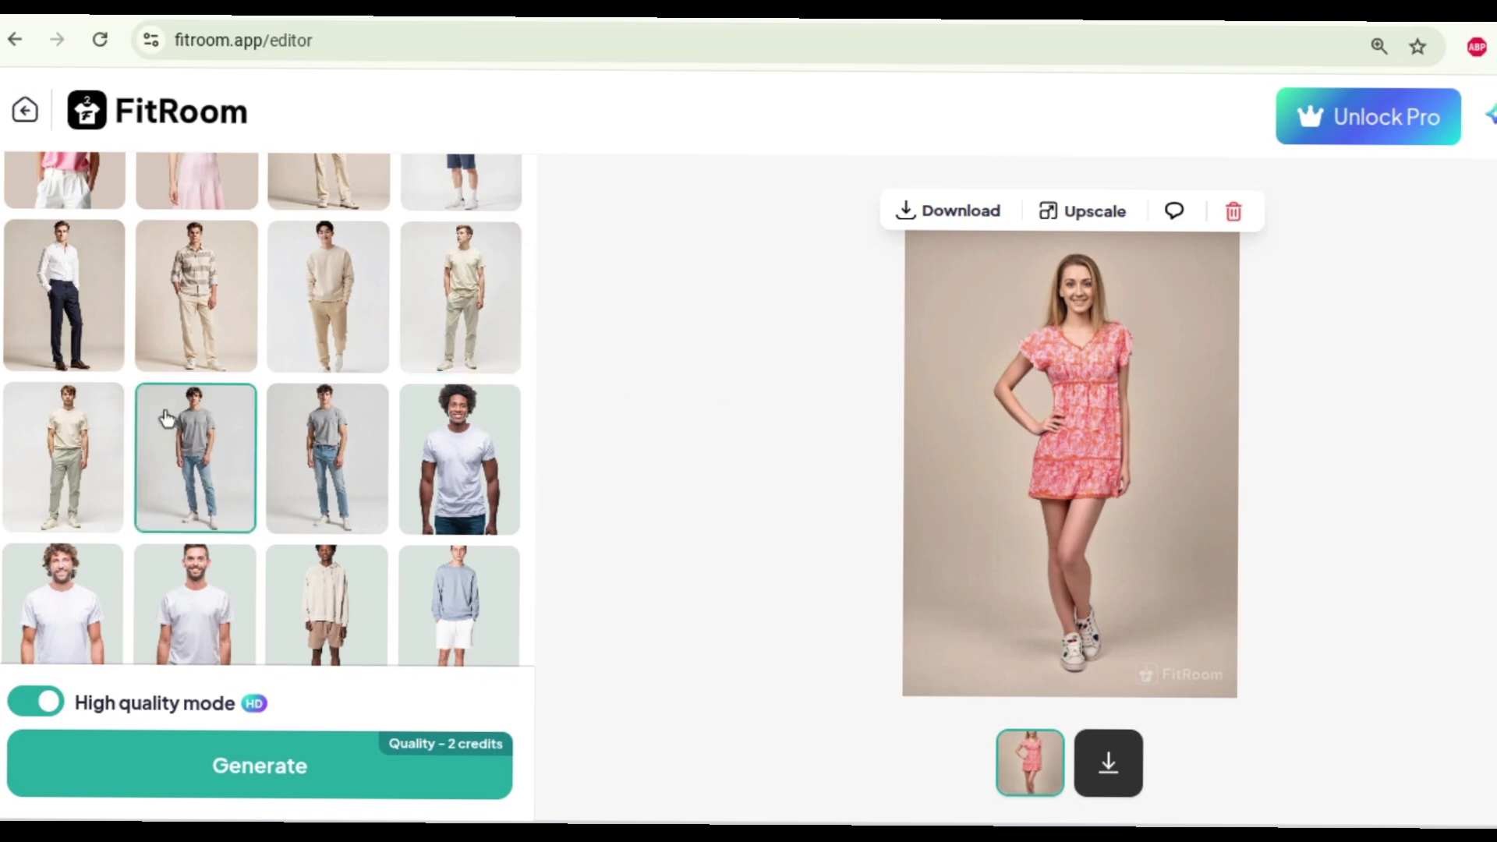
{"action": "scroll", "coordinate": [166, 418], "scroll_direction": "up", "scroll_amount": 10}
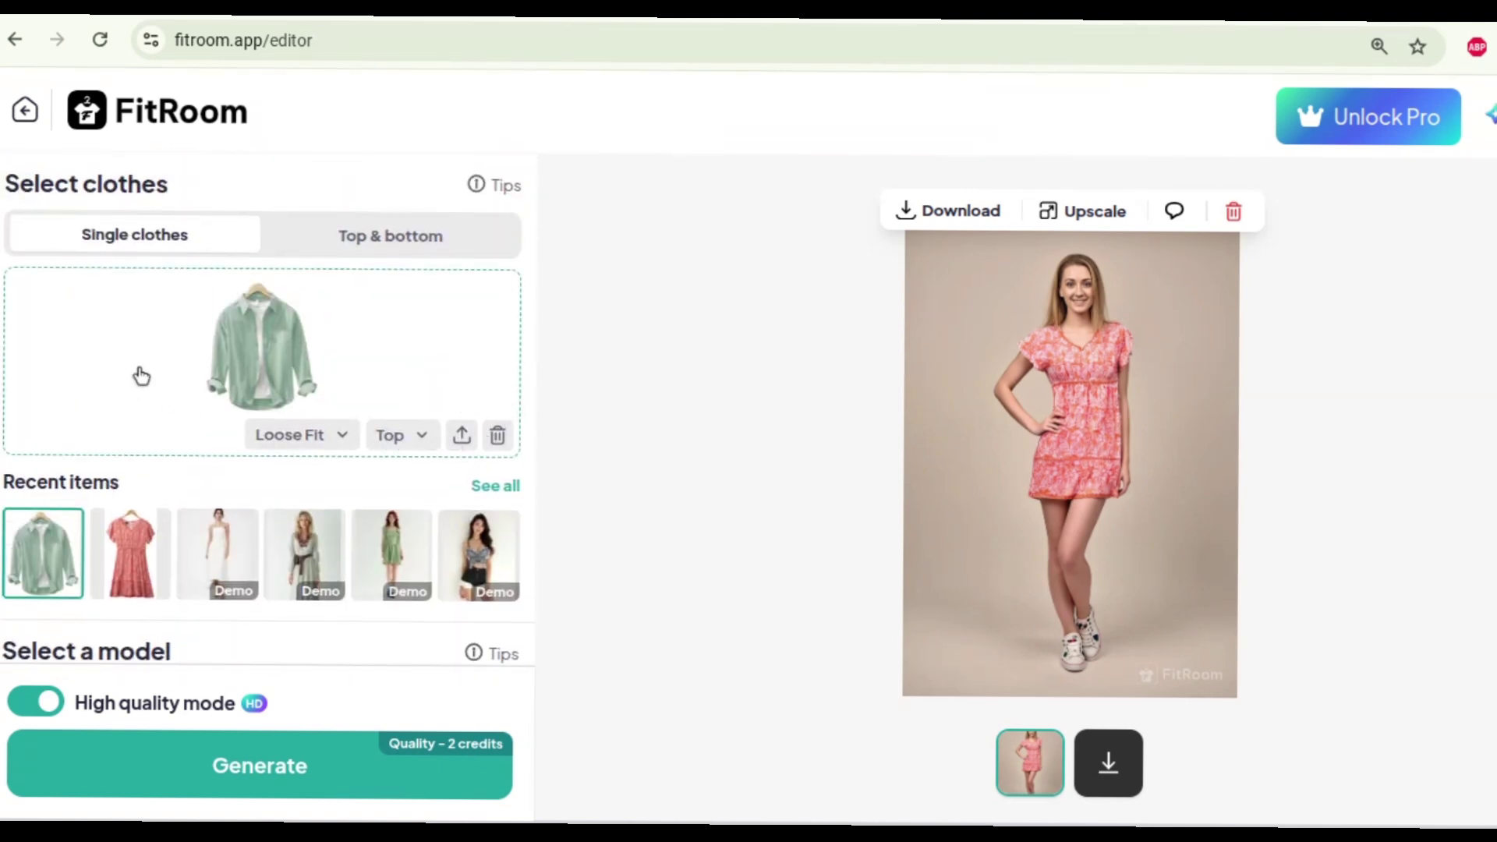
{"action": "scroll", "coordinate": [344, 584], "scroll_direction": "down", "scroll_amount": 6}
{"action": "scroll", "coordinate": [348, 591], "scroll_direction": "down", "scroll_amount": 2}
{"action": "scroll", "coordinate": [347, 590], "scroll_direction": "down", "scroll_amount": 3}
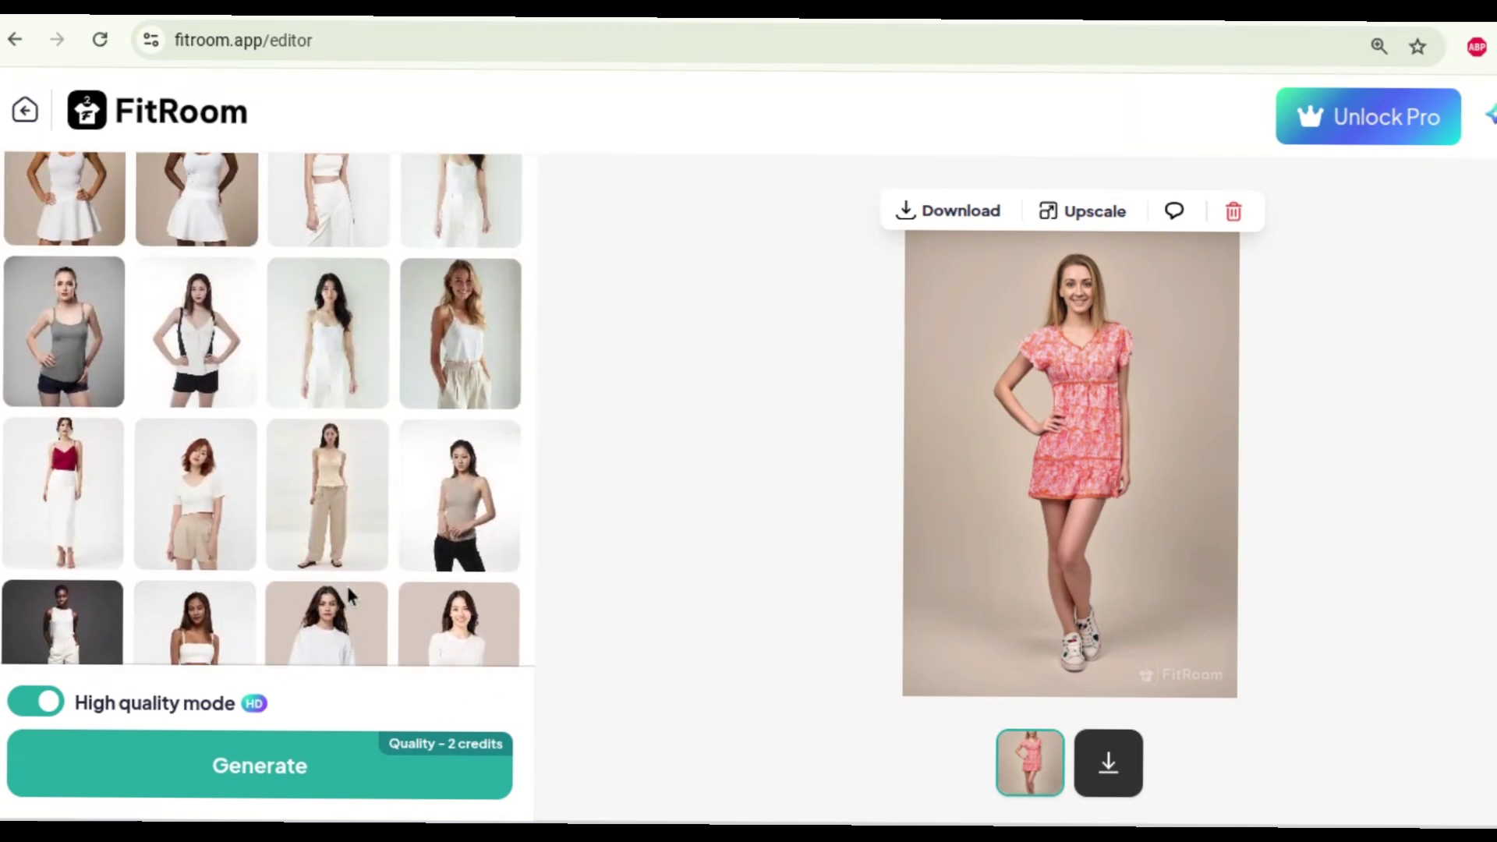
{"action": "scroll", "coordinate": [344, 582], "scroll_direction": "up", "scroll_amount": 10}
{"action": "scroll", "coordinate": [344, 582], "scroll_direction": "down", "scroll_amount": 7}
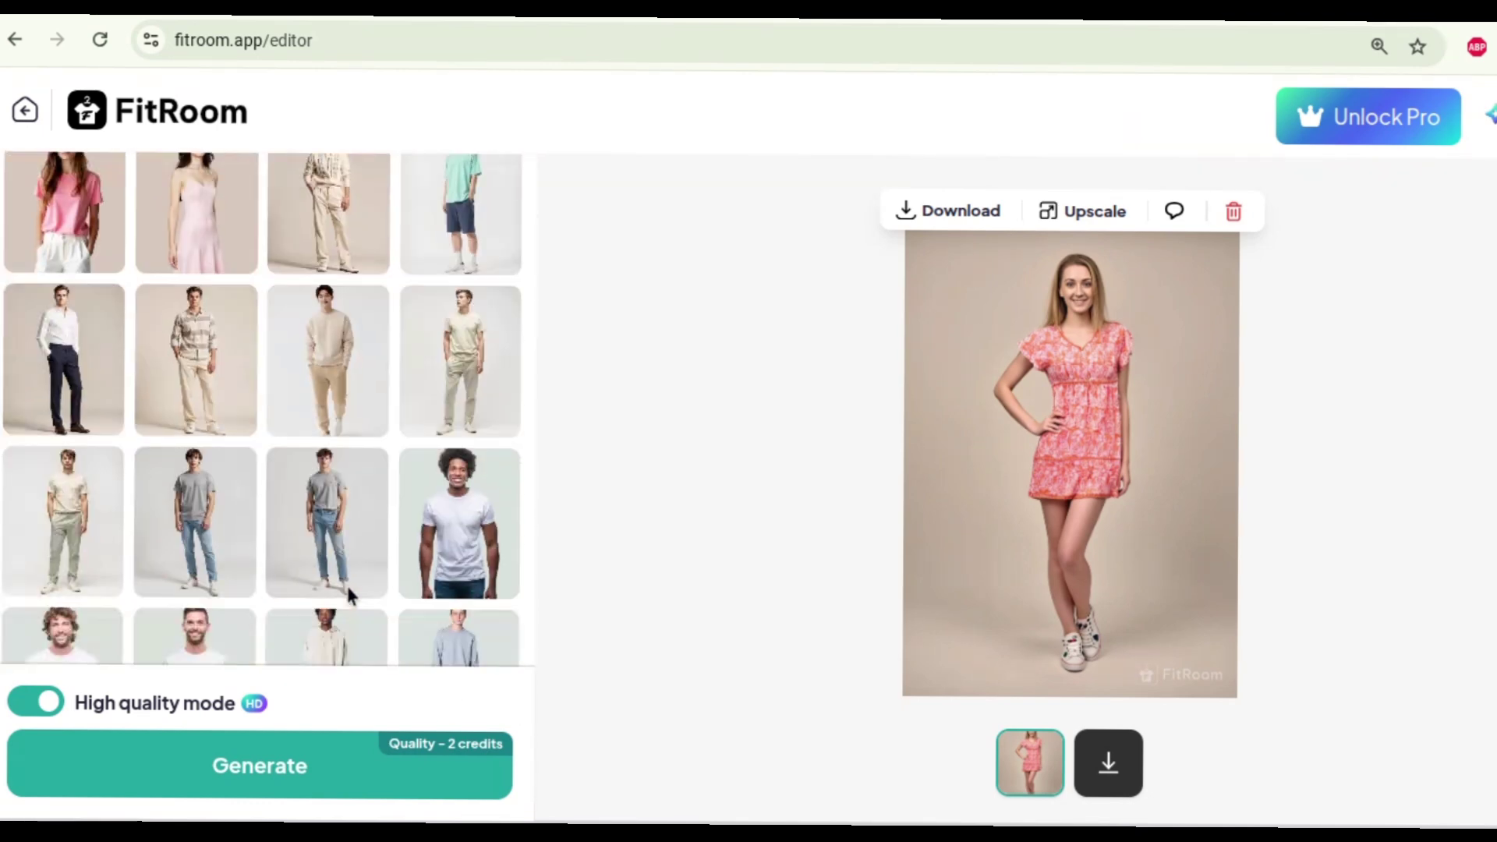
{"action": "left_click", "coordinate": [345, 582]}
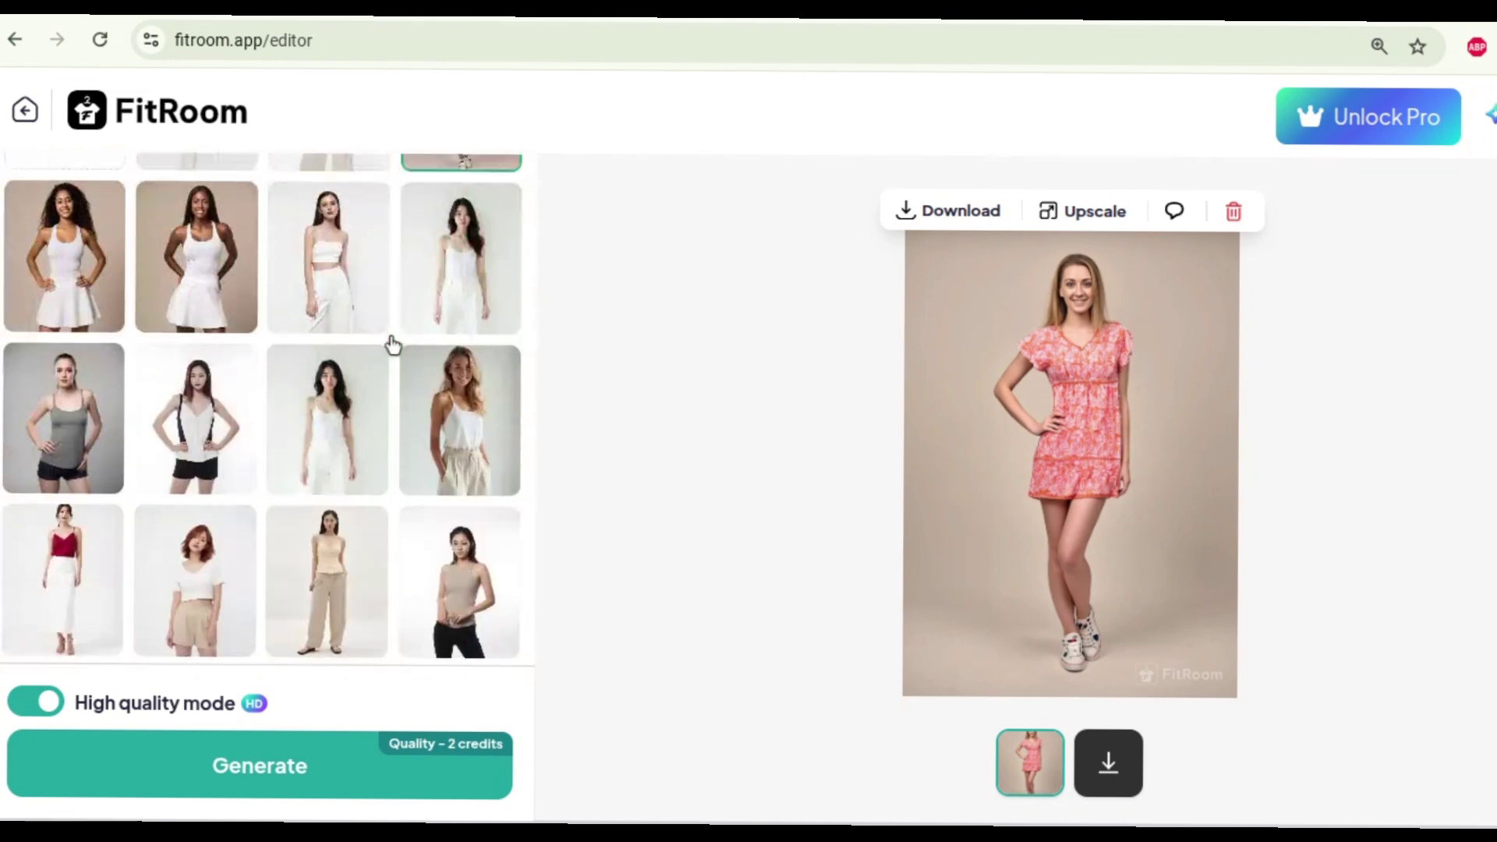
{"action": "scroll", "coordinate": [393, 345], "scroll_direction": "up", "scroll_amount": 10}
{"action": "scroll", "coordinate": [393, 346], "scroll_direction": "down", "scroll_amount": 12}
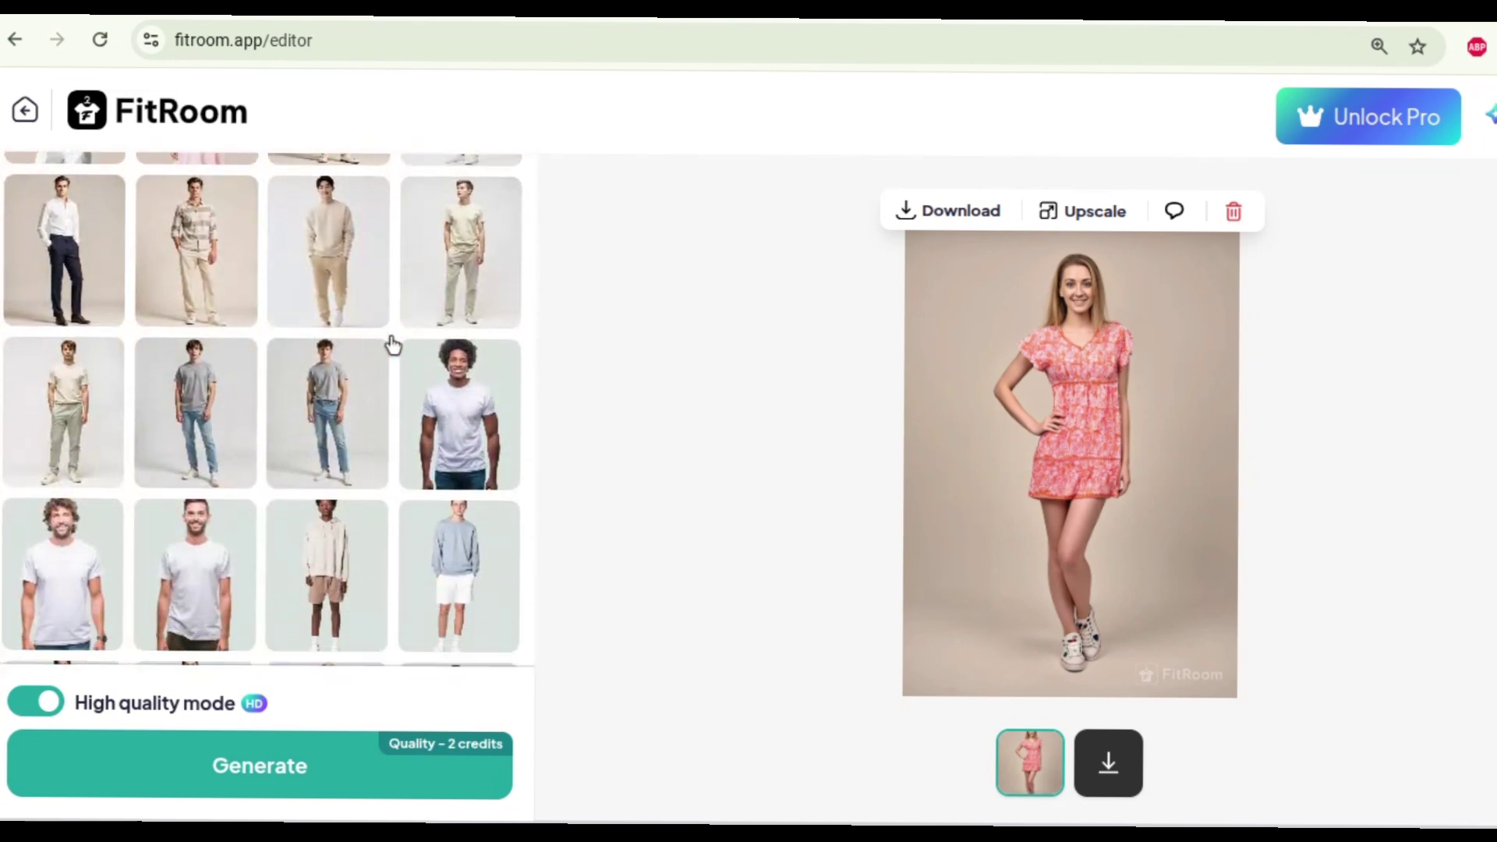
{"action": "scroll", "coordinate": [393, 346], "scroll_direction": "up", "scroll_amount": 4}
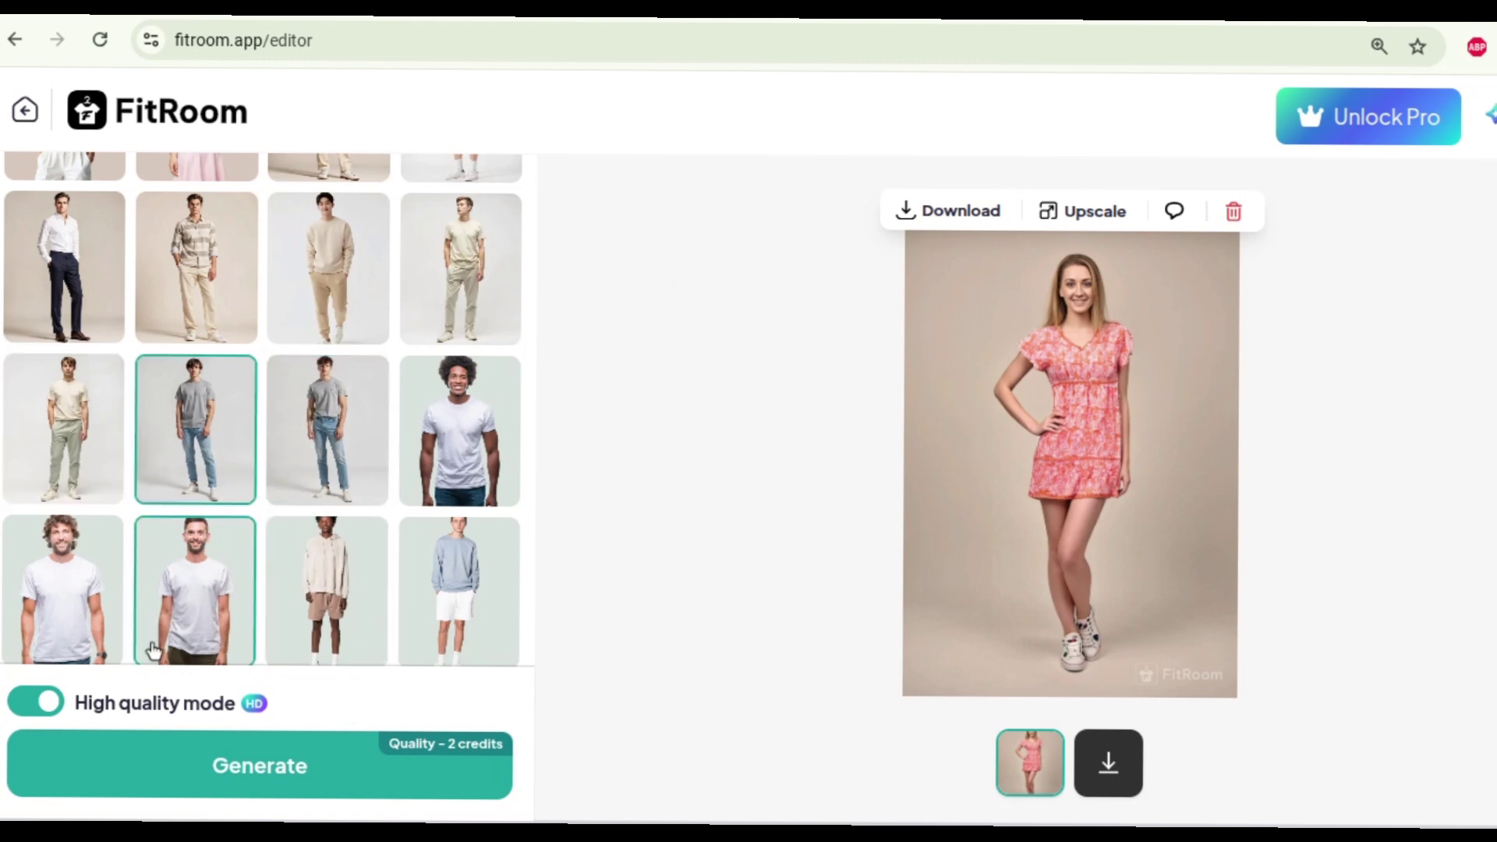
- Turn off high quality mode and generate the male model's try-on in the green shirt
{"action": "mouse_move", "coordinate": [22, 710]}
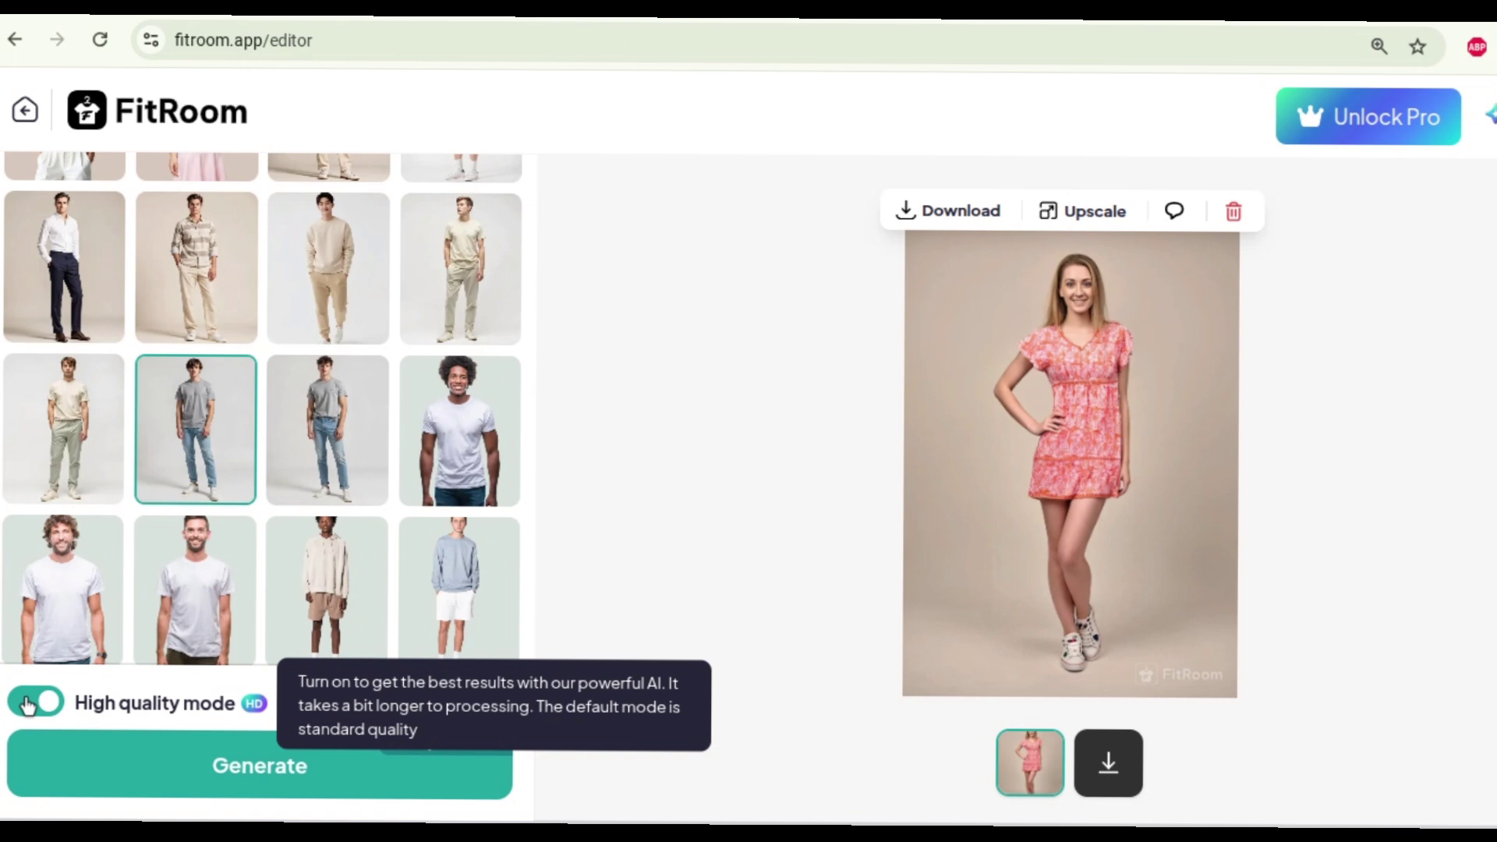
{"action": "left_click", "coordinate": [27, 704]}
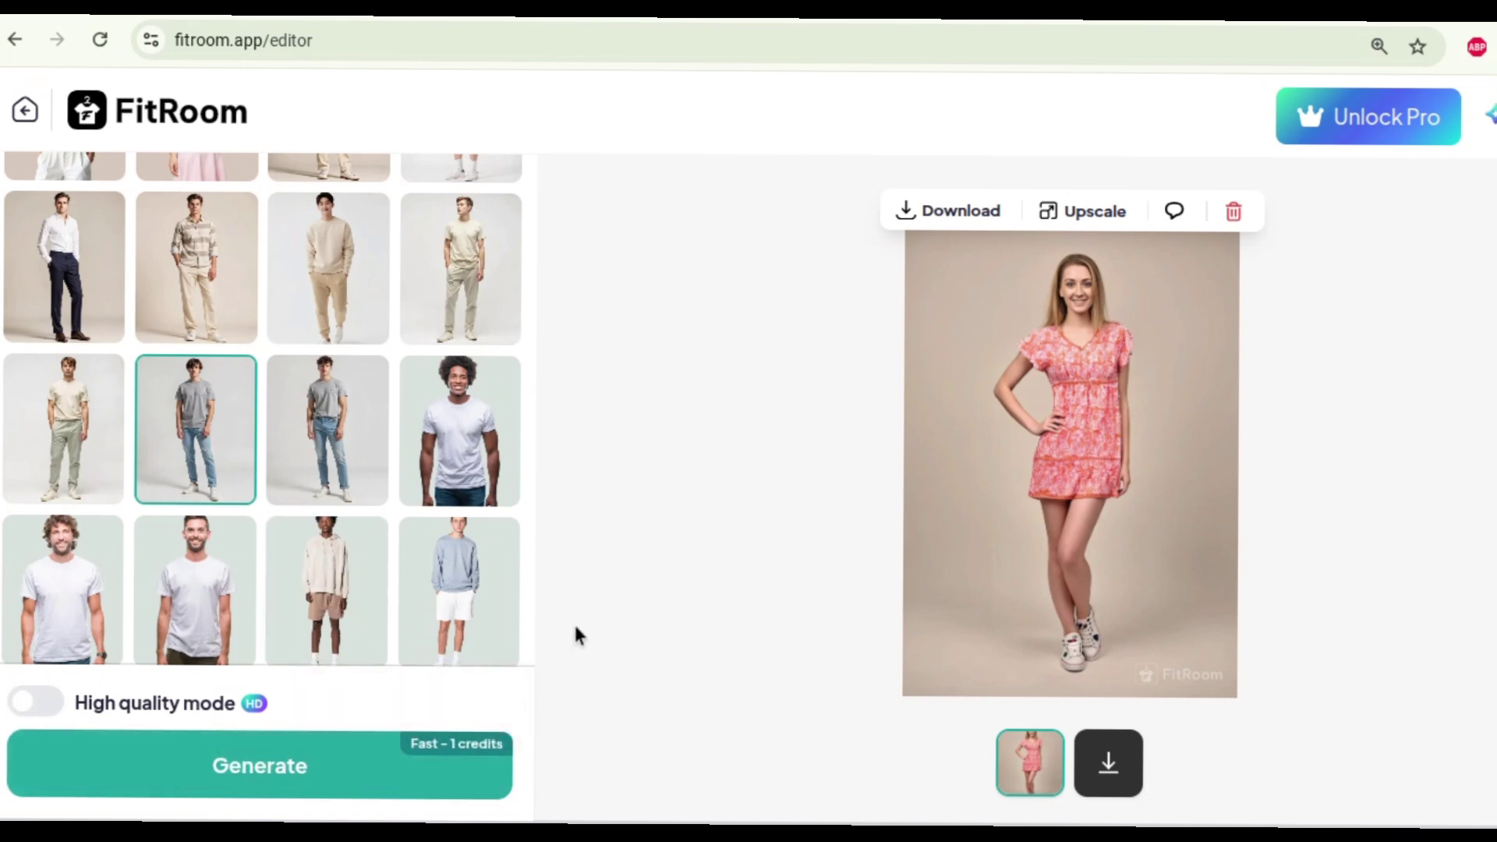
{"action": "left_click", "coordinate": [234, 792]}
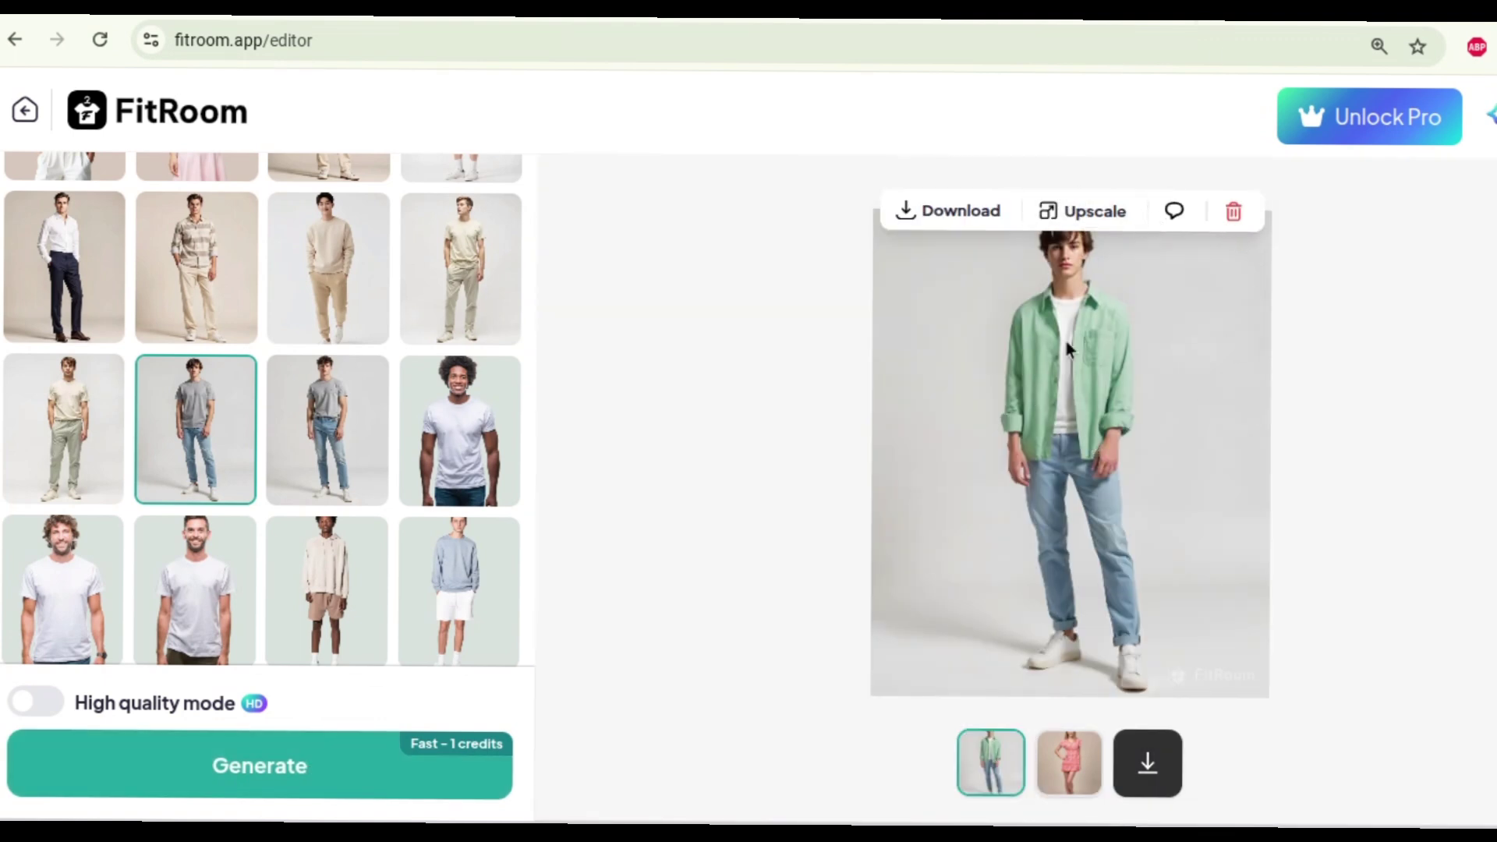
- Download the green-shirt result with watermark as FitRoom.app_1754493585335.jpg and view it
{"action": "left_click", "coordinate": [946, 221]}
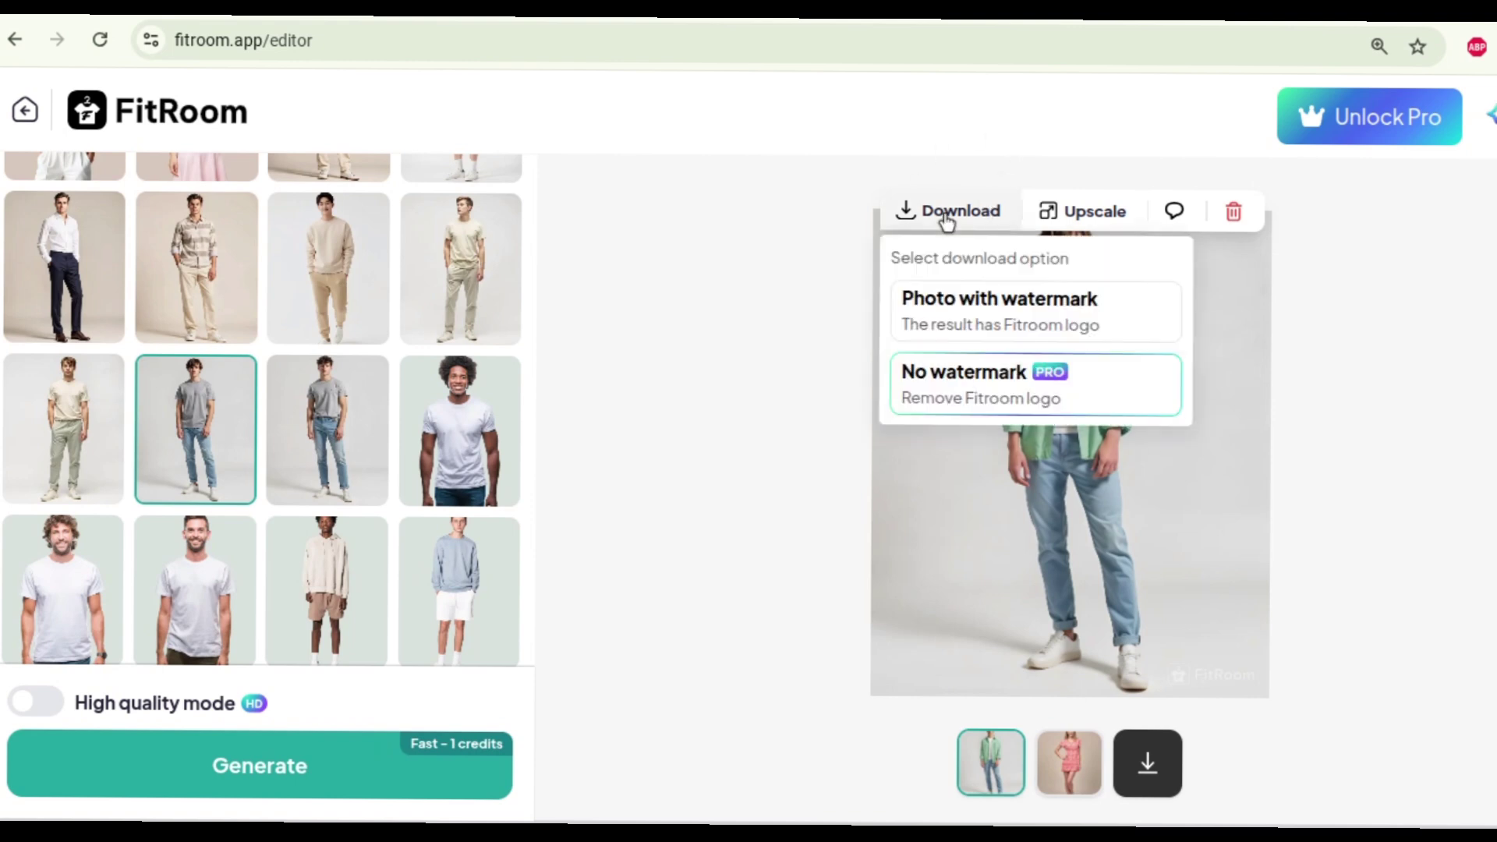
{"action": "left_click", "coordinate": [1050, 313]}
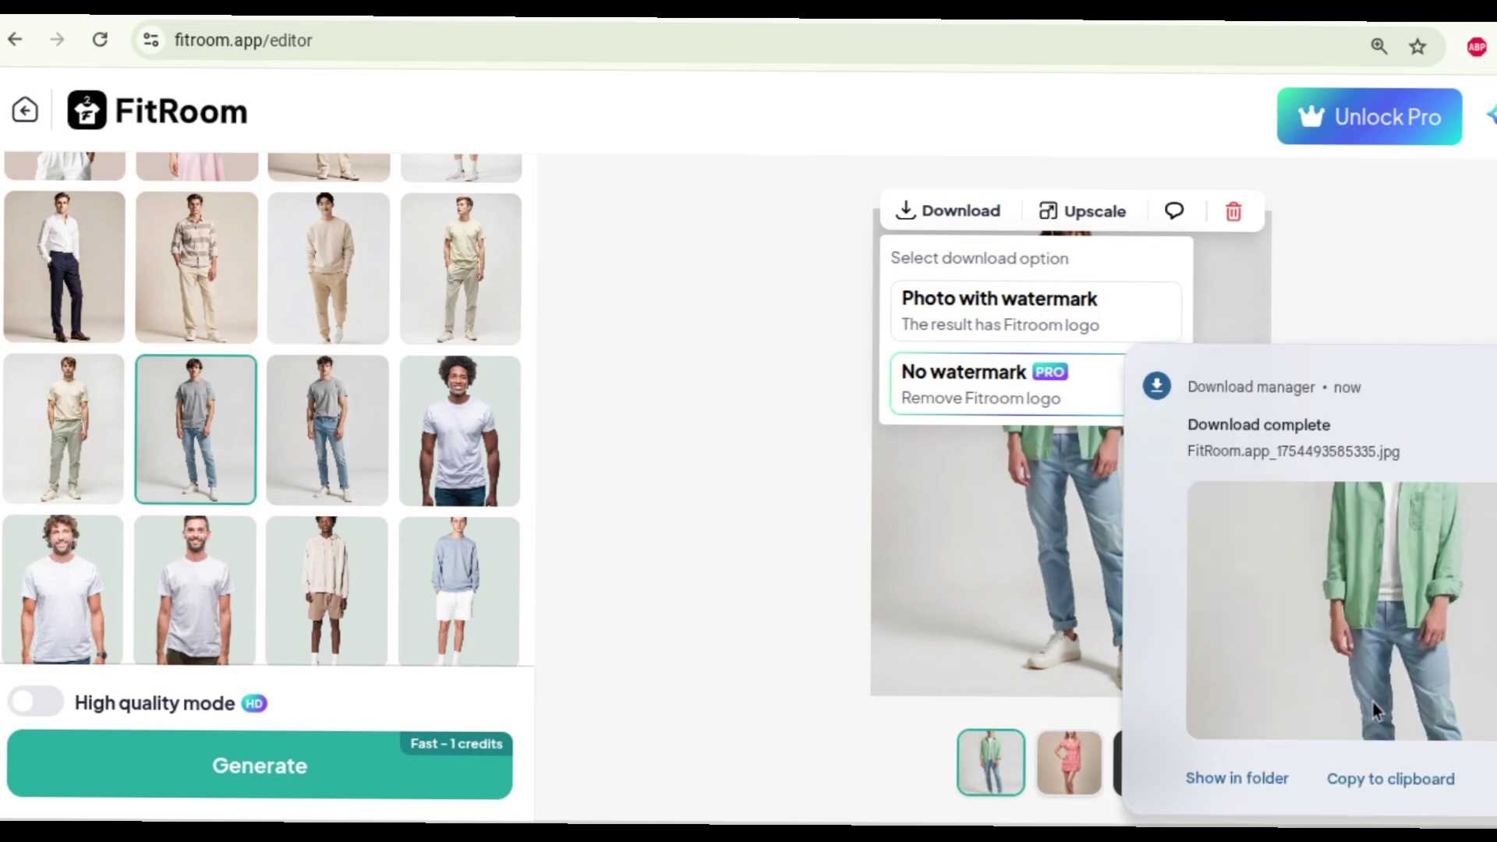
{"action": "left_click", "coordinate": [1376, 594]}
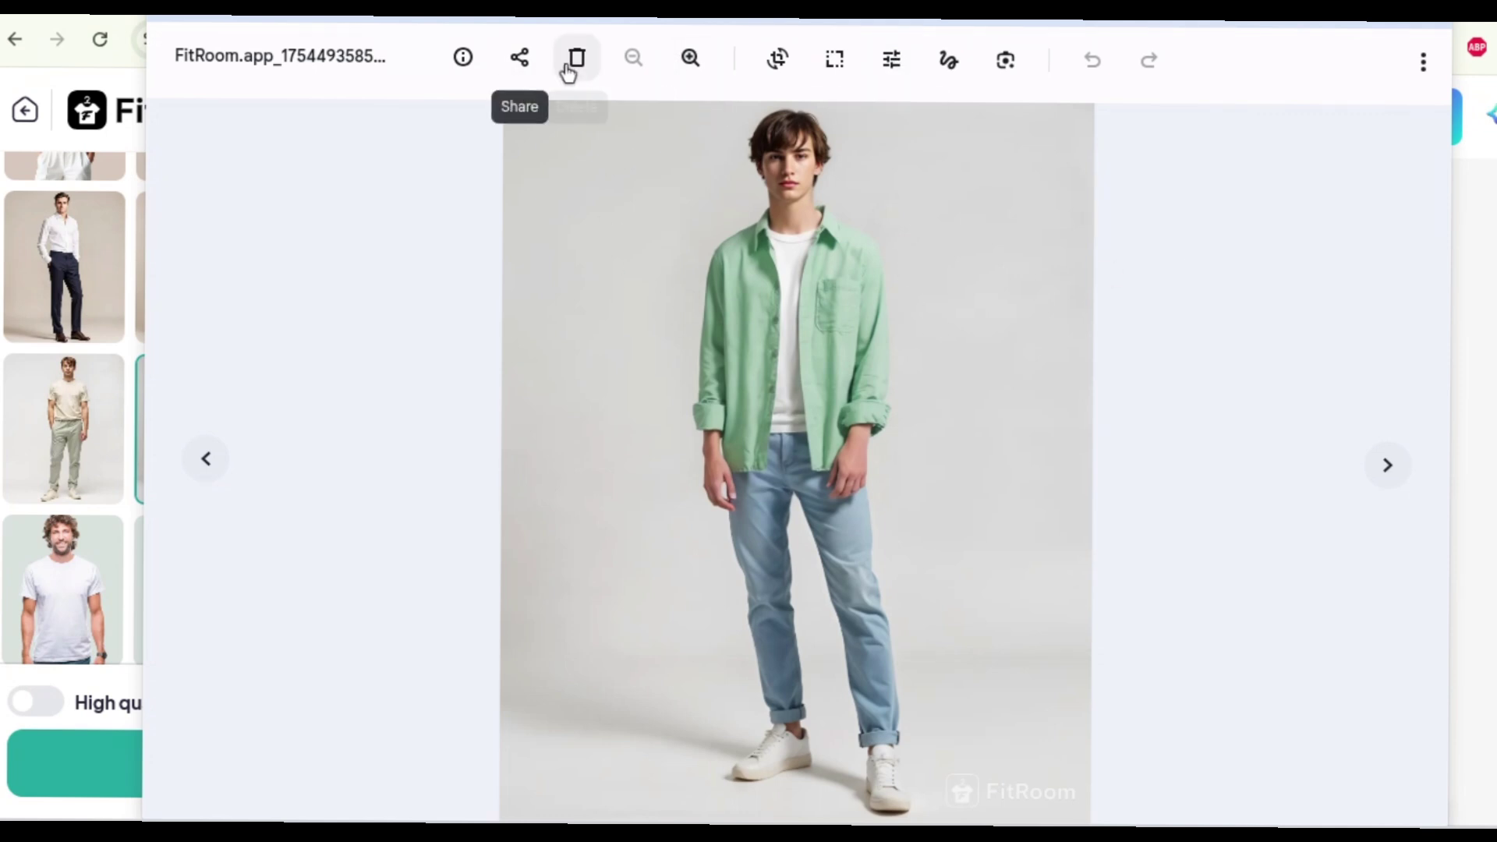
{"action": "scroll", "coordinate": [864, 288], "scroll_direction": "up", "scroll_amount": 1}
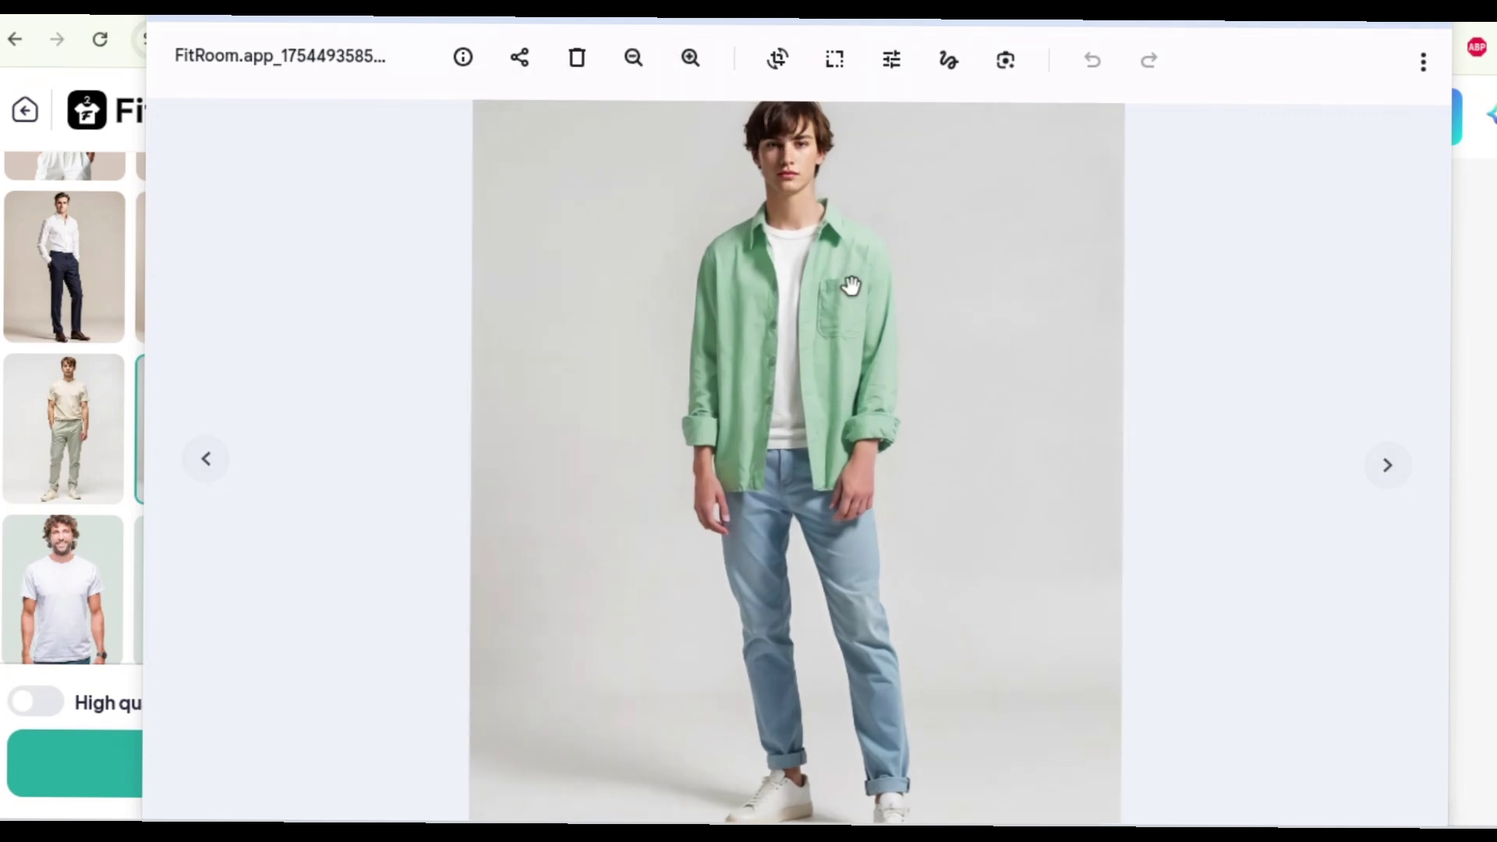
{"action": "scroll", "coordinate": [852, 286], "scroll_direction": "up", "scroll_amount": 3}
{"action": "scroll", "coordinate": [852, 286], "scroll_direction": "down", "scroll_amount": 4}
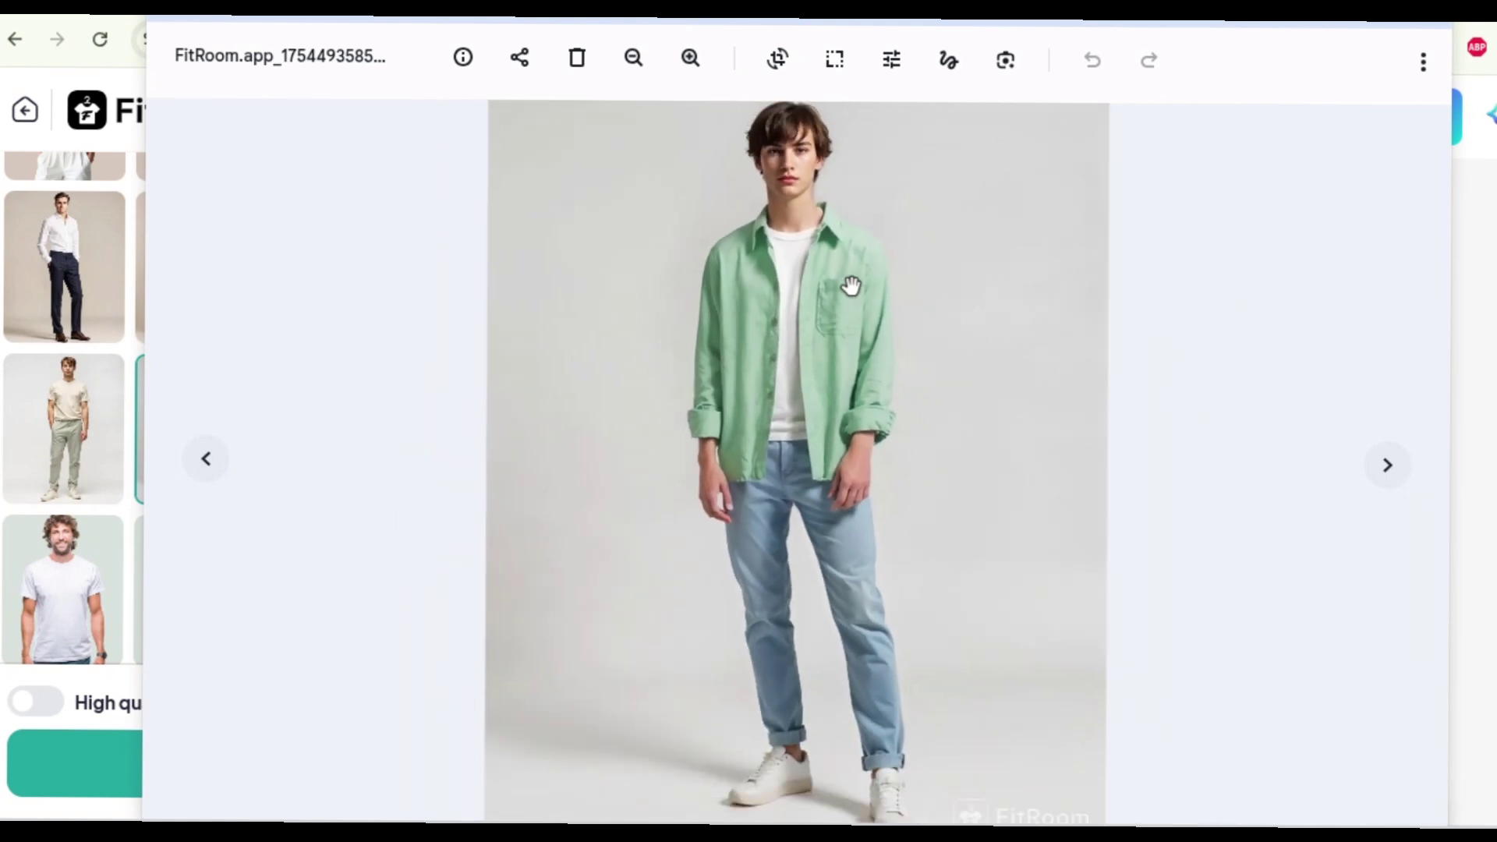
{"action": "scroll", "coordinate": [851, 286], "scroll_direction": "down", "scroll_amount": 1}
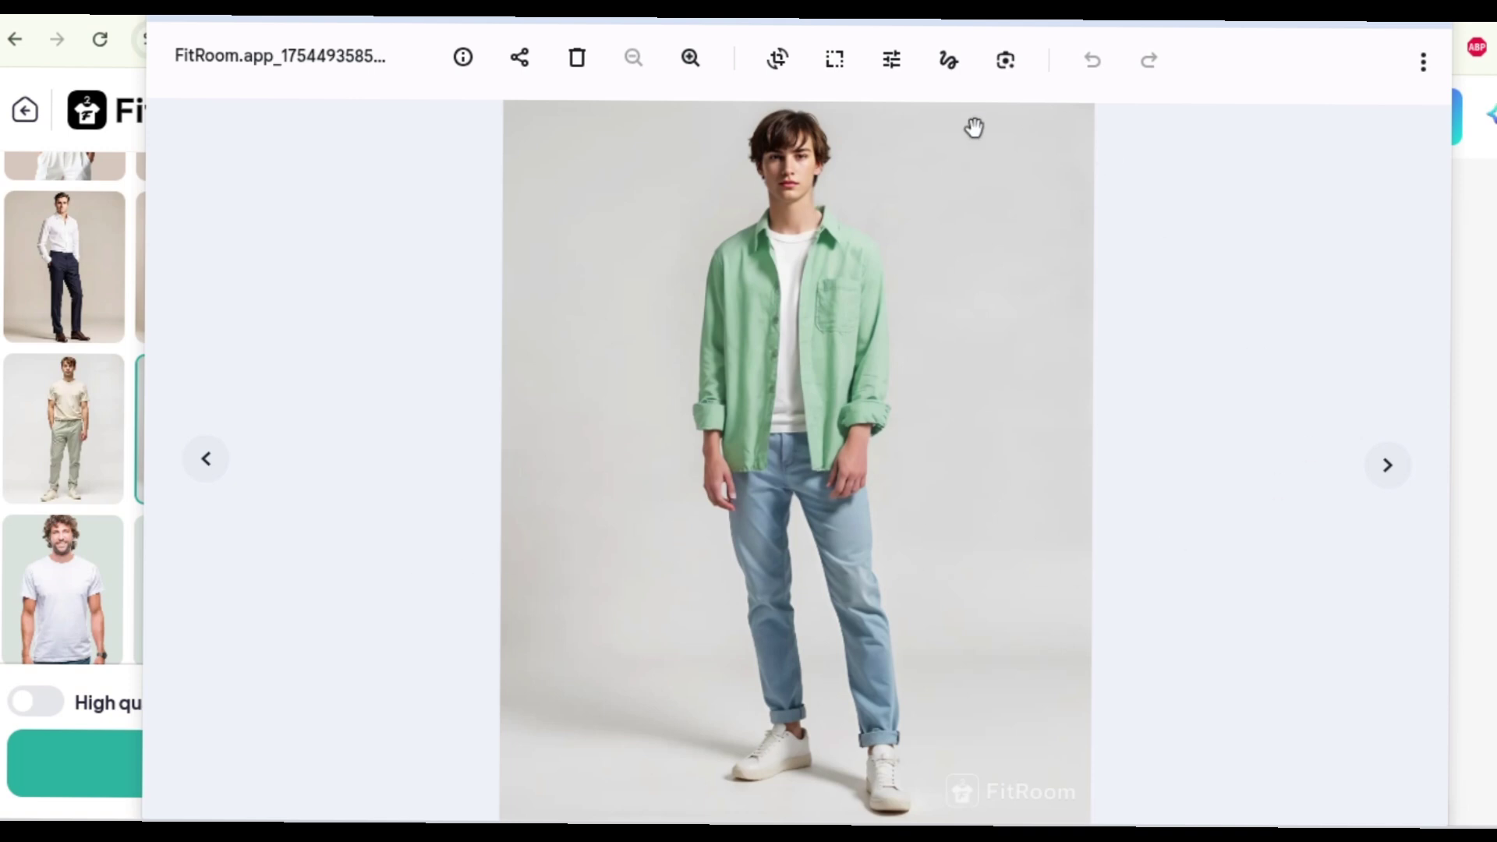
{"action": "scroll", "coordinate": [1084, 475], "scroll_direction": "up", "scroll_amount": 2}
{"action": "scroll", "coordinate": [1084, 475], "scroll_direction": "down", "scroll_amount": 2}
{"action": "scroll", "coordinate": [848, 235], "scroll_direction": "up", "scroll_amount": 2}
{"action": "right_click", "coordinate": [988, 239]}
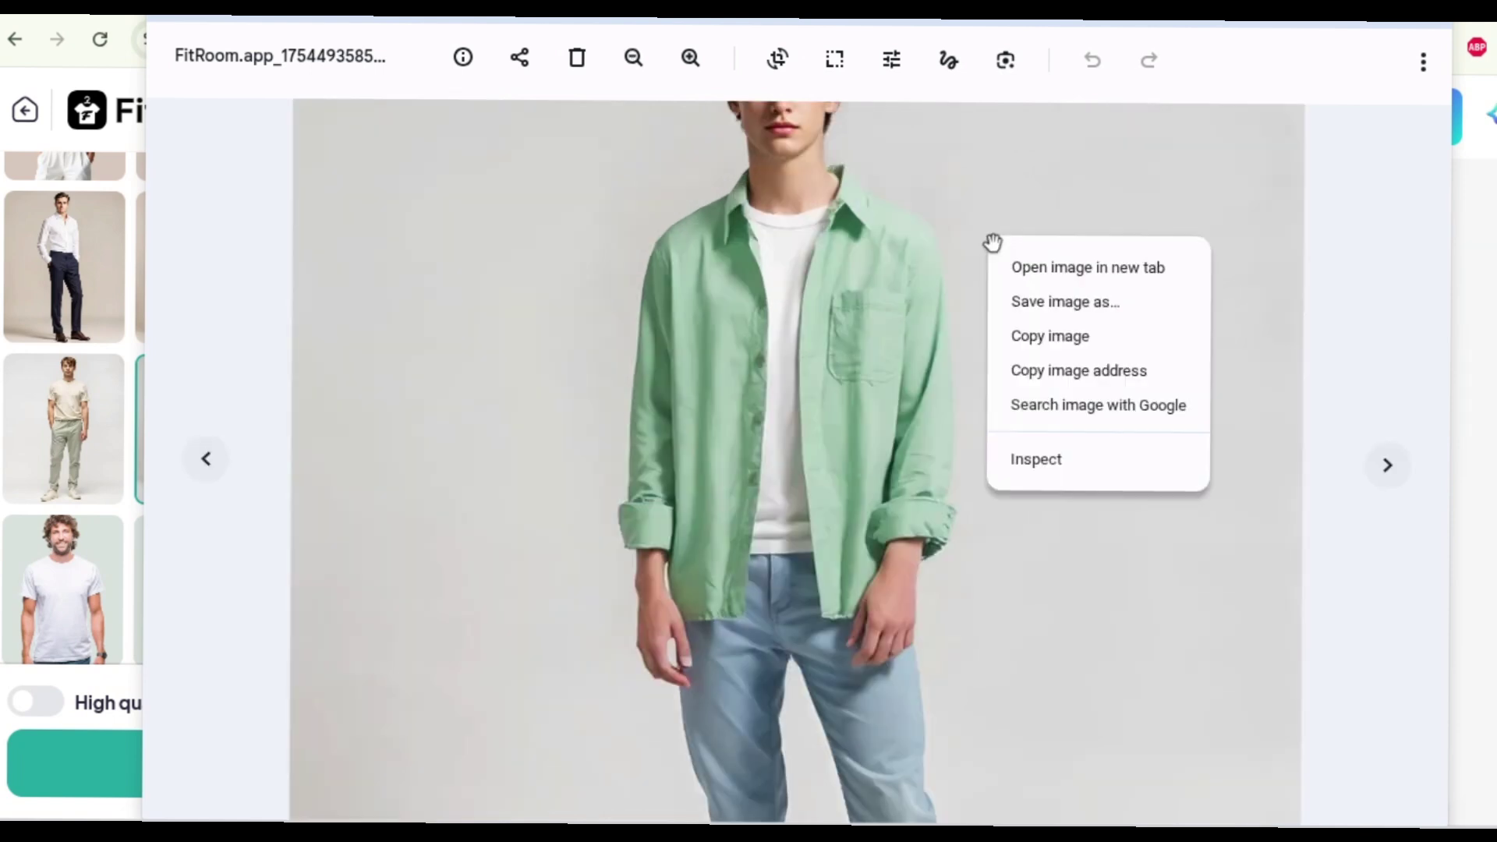
{"action": "left_click", "coordinate": [898, 290]}
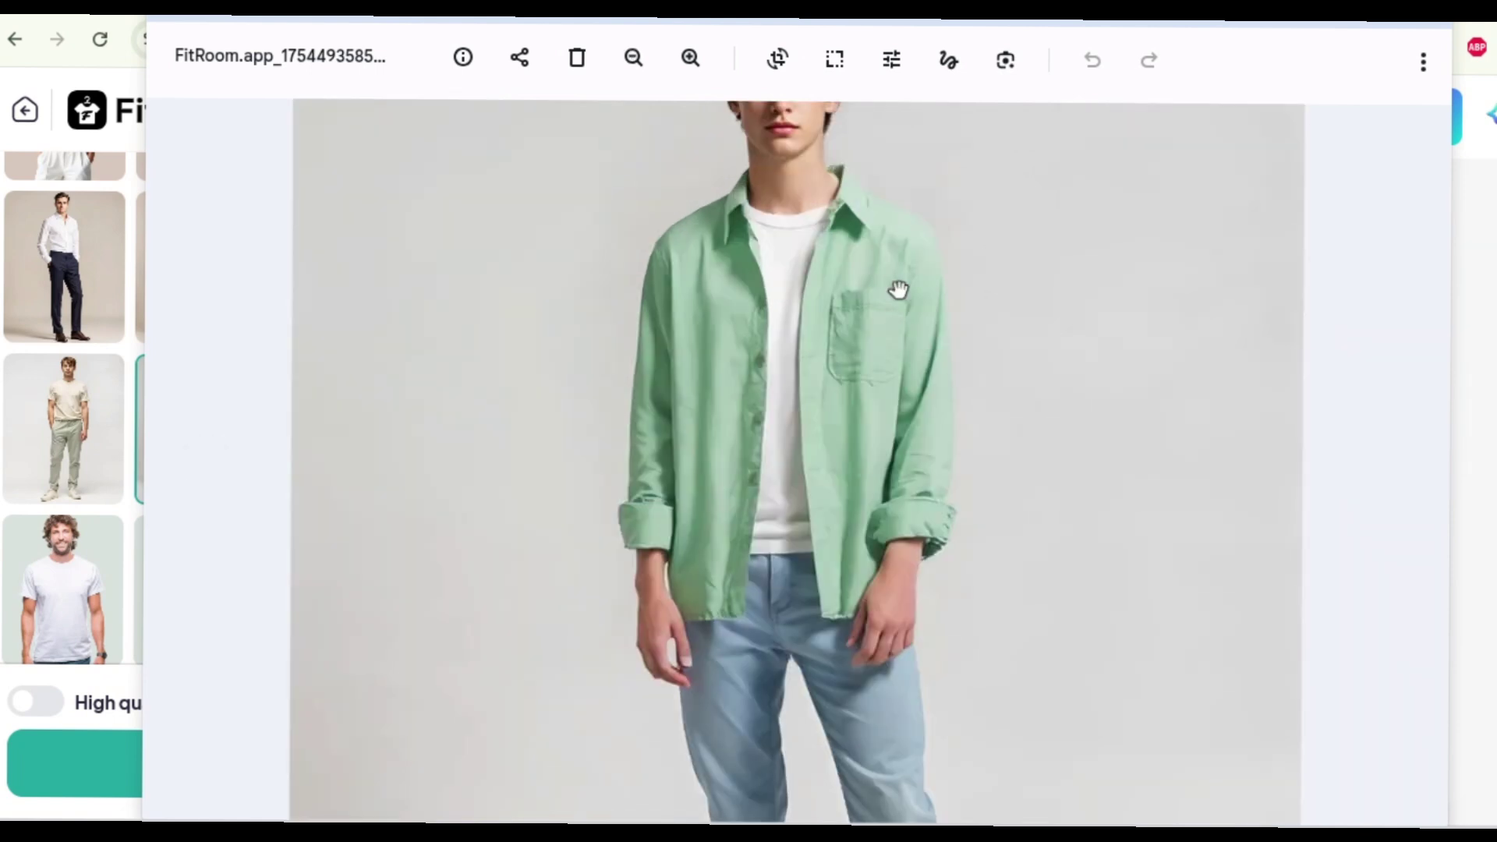
{"action": "left_click_drag", "start_coordinate": [897, 288], "coordinate": [874, 409]}
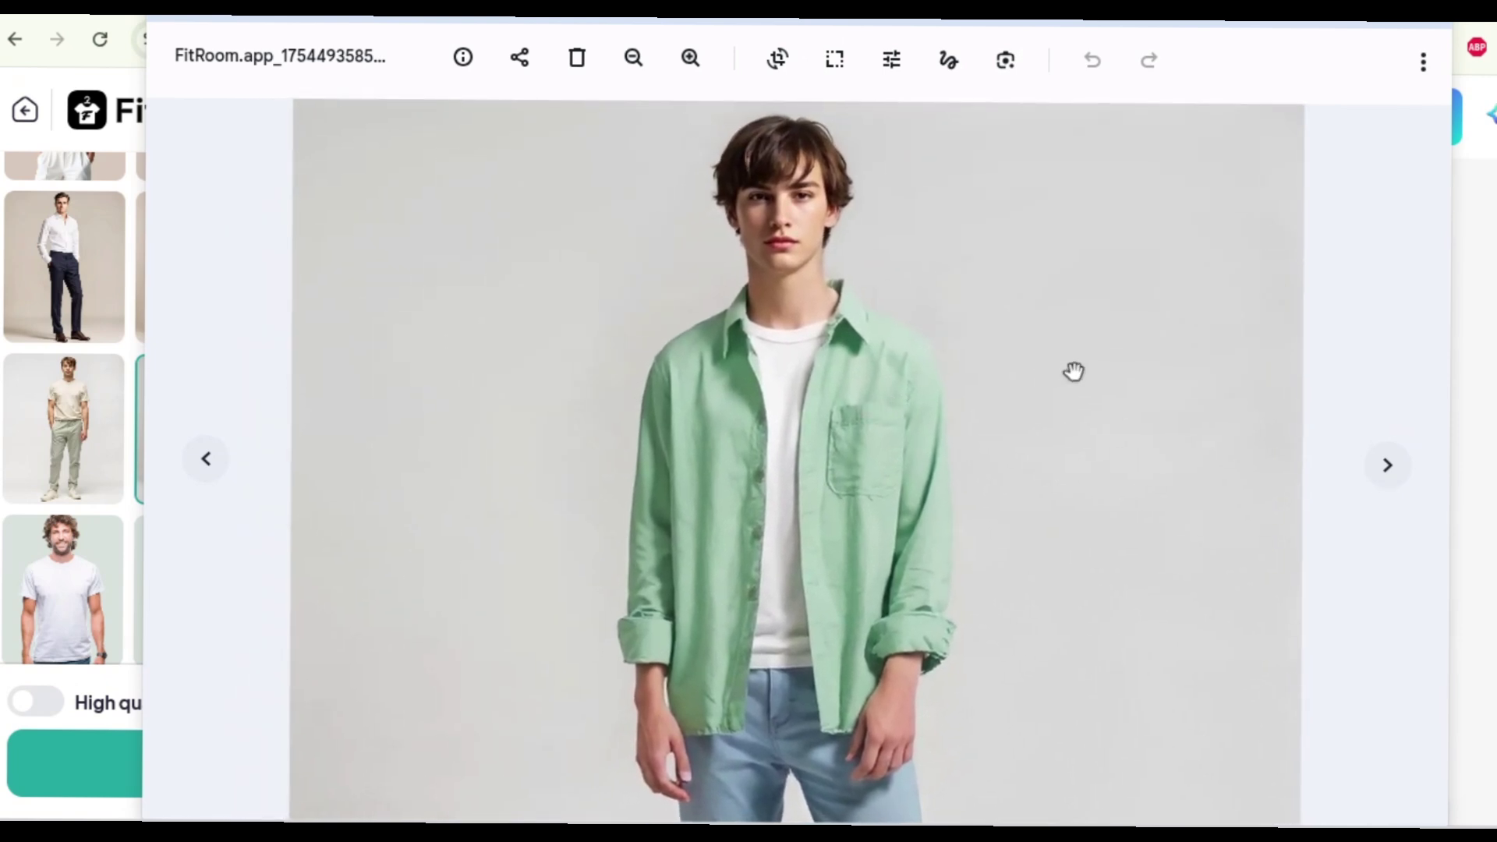
{"action": "scroll", "coordinate": [1073, 372], "scroll_direction": "down", "scroll_amount": 3}
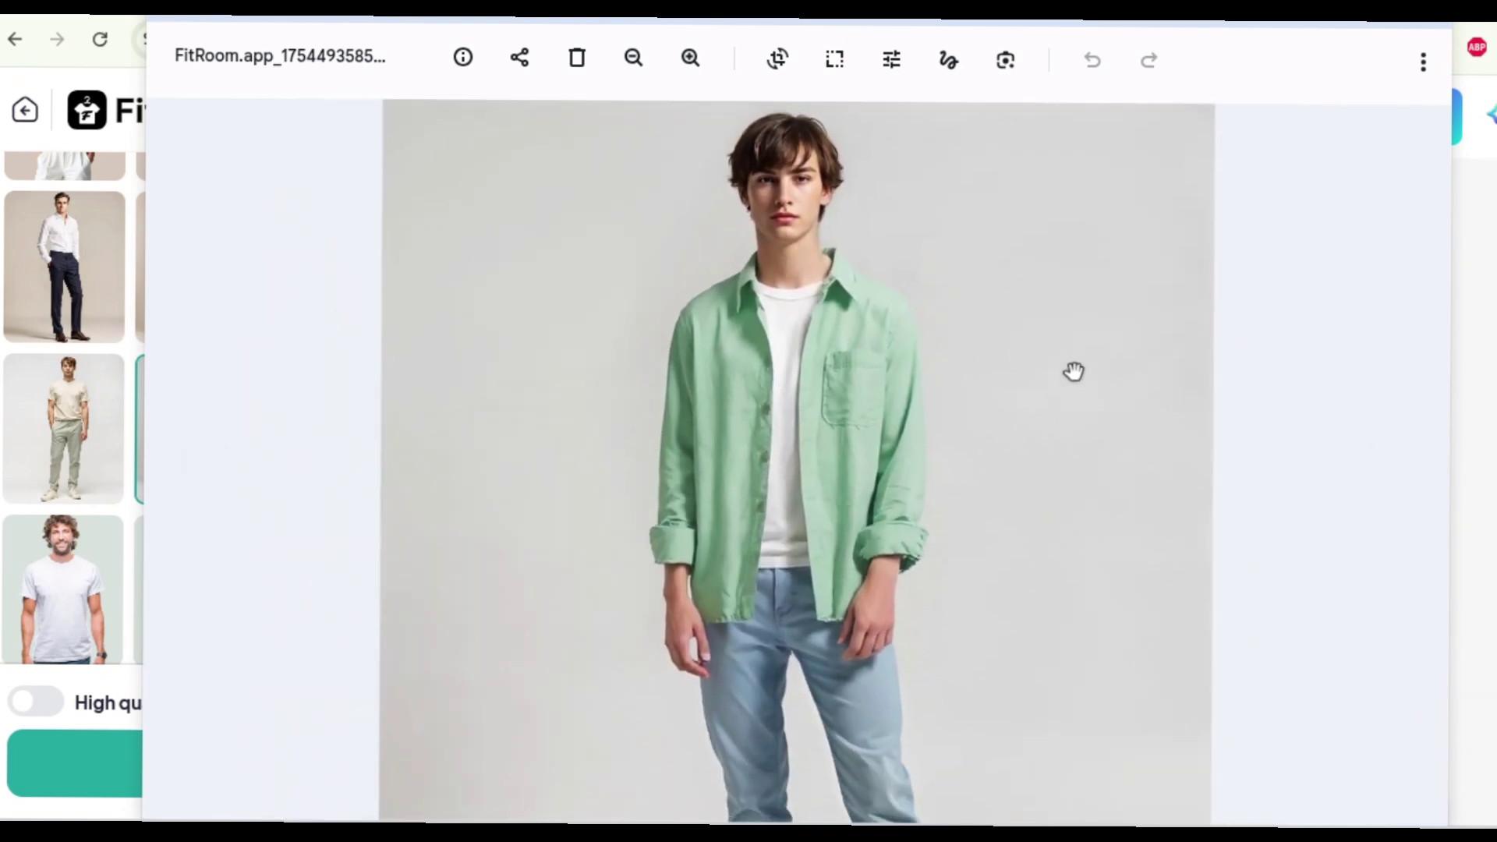
{"action": "scroll", "coordinate": [978, 474], "scroll_direction": "down", "scroll_amount": 3}
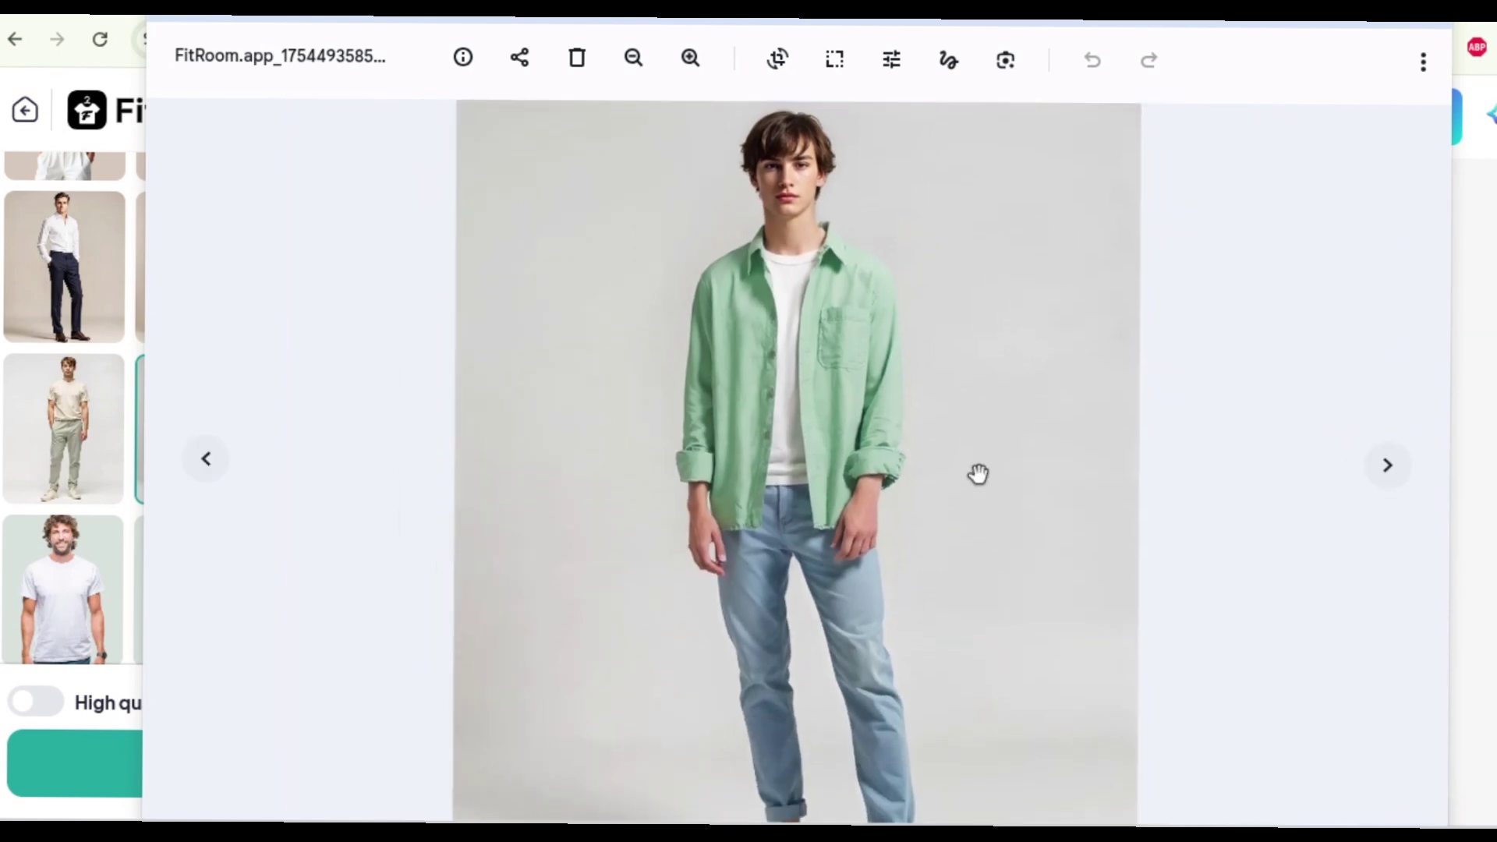
{"action": "scroll", "coordinate": [978, 474], "scroll_direction": "down", "scroll_amount": 2}
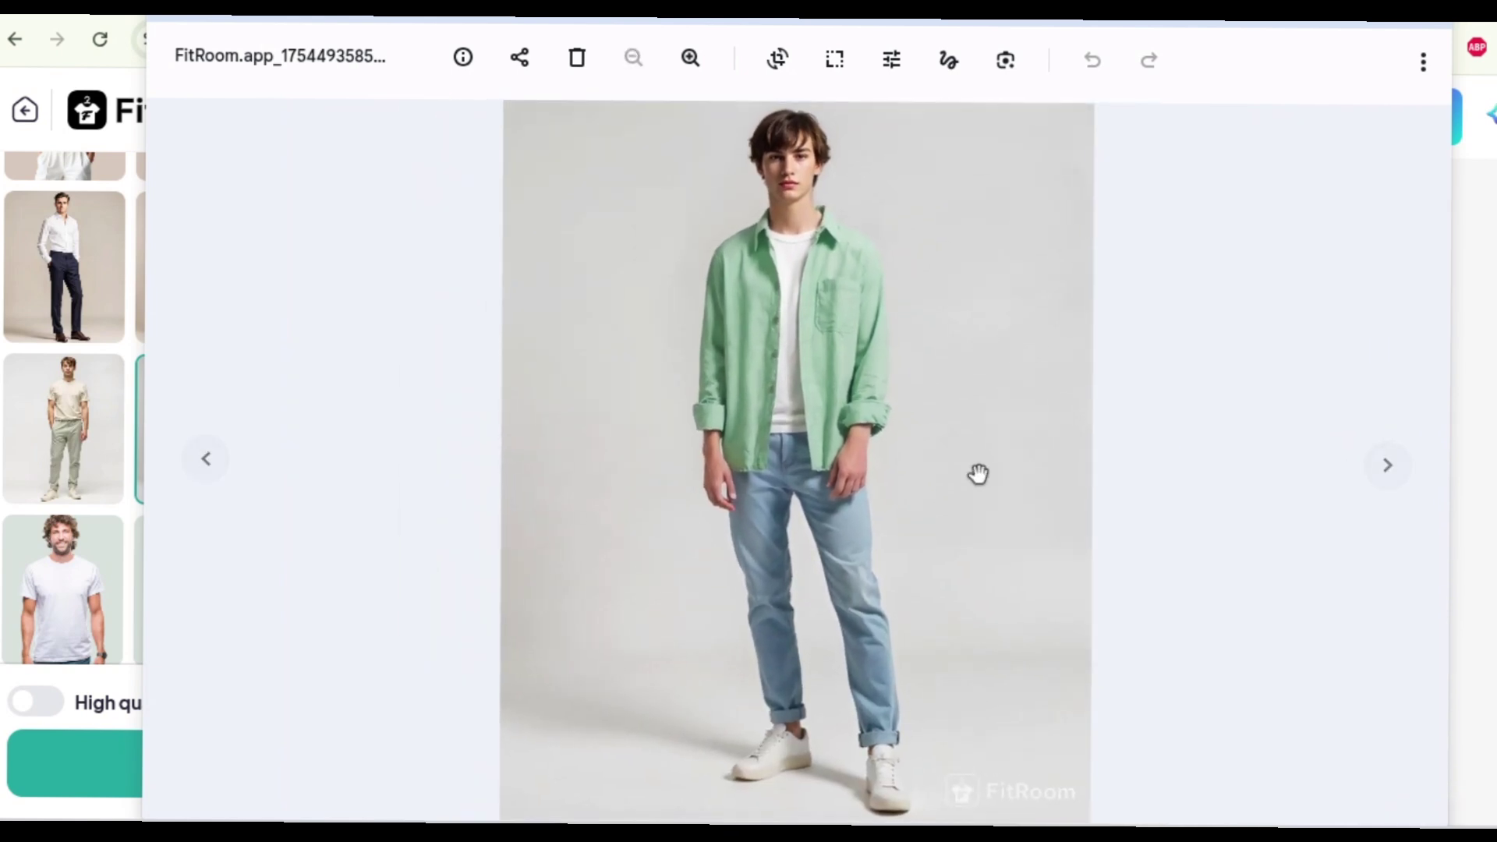